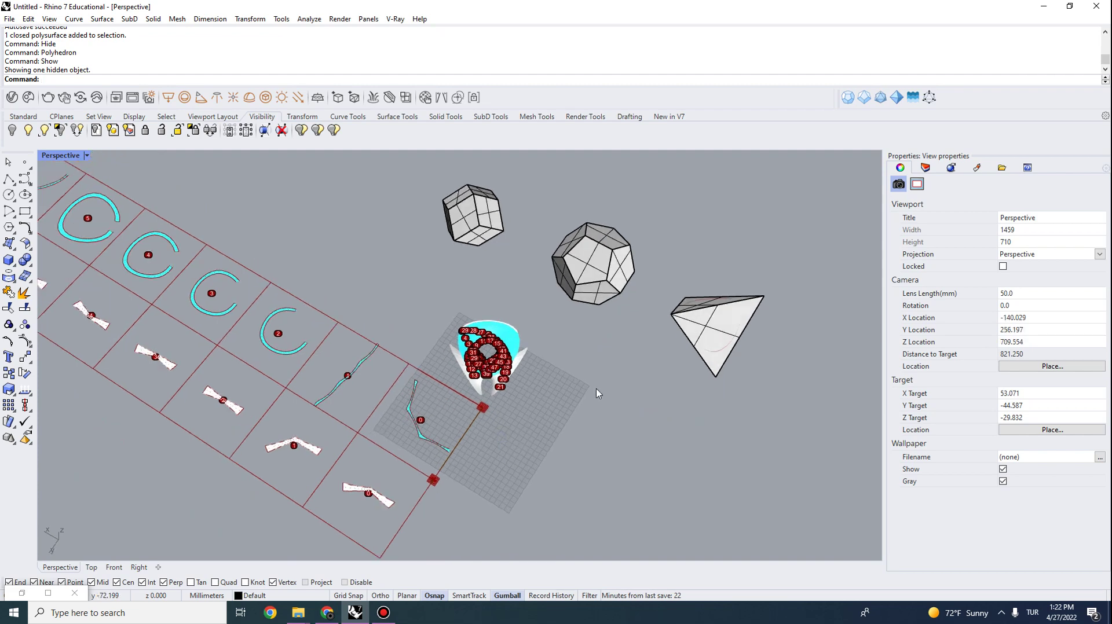
Restore the Grasshopper window and examine the workflow groups from Step 1 Parametric Mesh generation to Step 5 Baking alongside the unrolled strips.
left_click(22, 593)
scroll(747, 326, "down", 8)
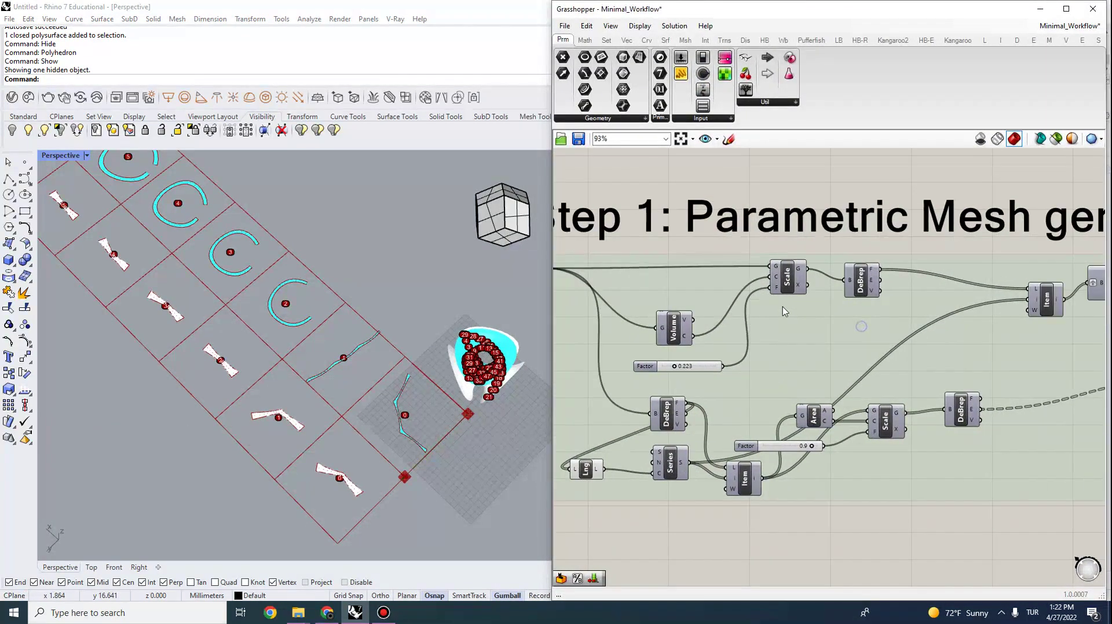
right_click_drag(768, 305, 654, 298)
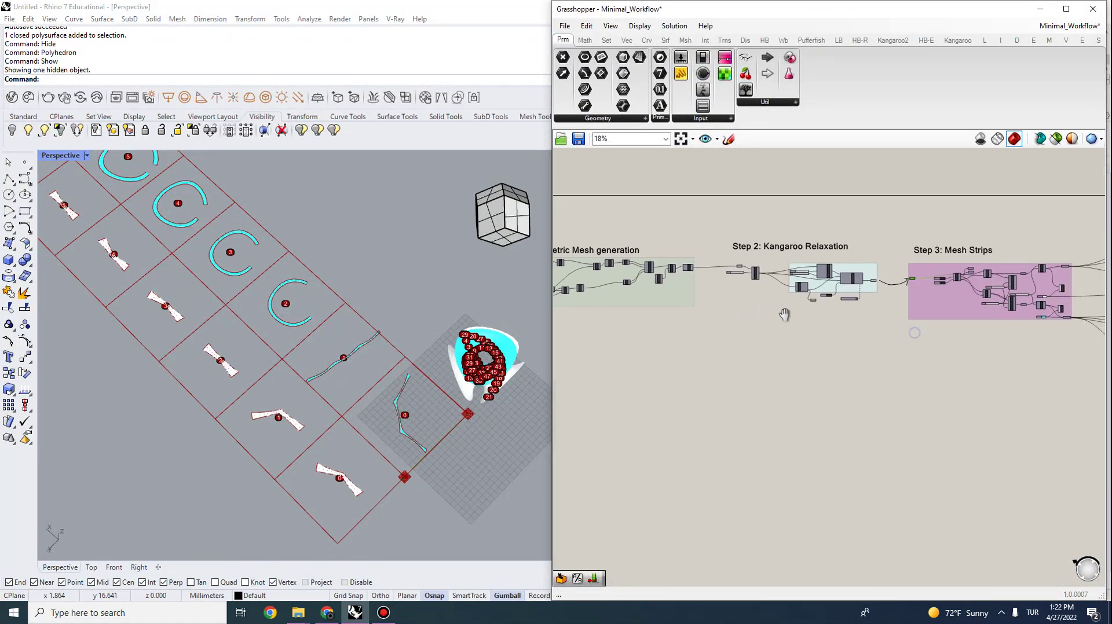
scroll(654, 299, "down", 3)
right_click_drag(895, 287, 676, 286)
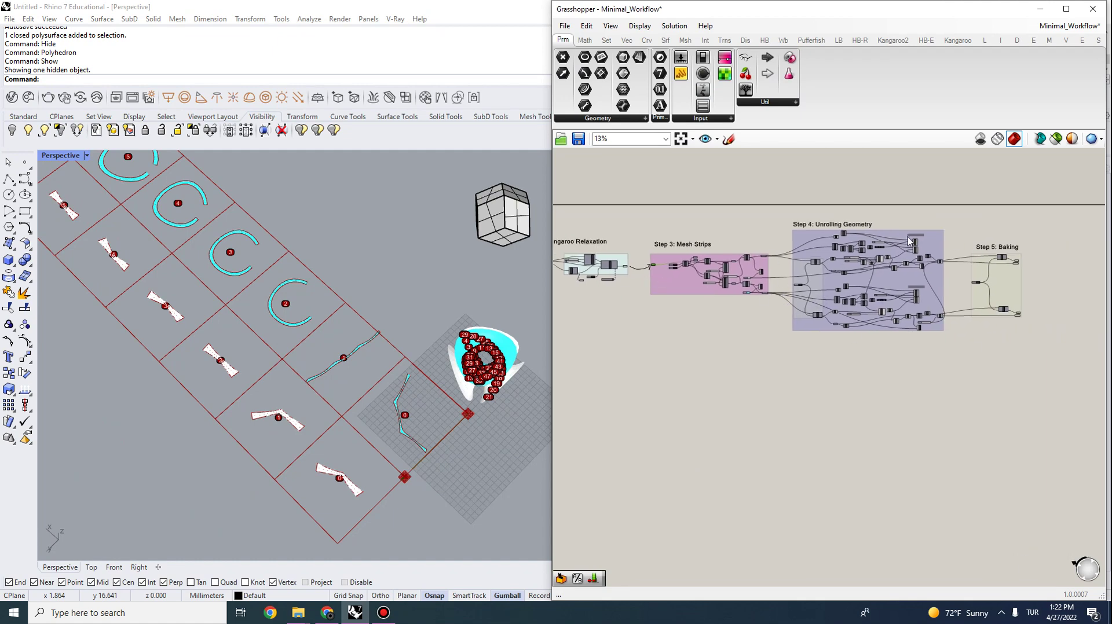
right_click_drag(641, 318, 846, 359)
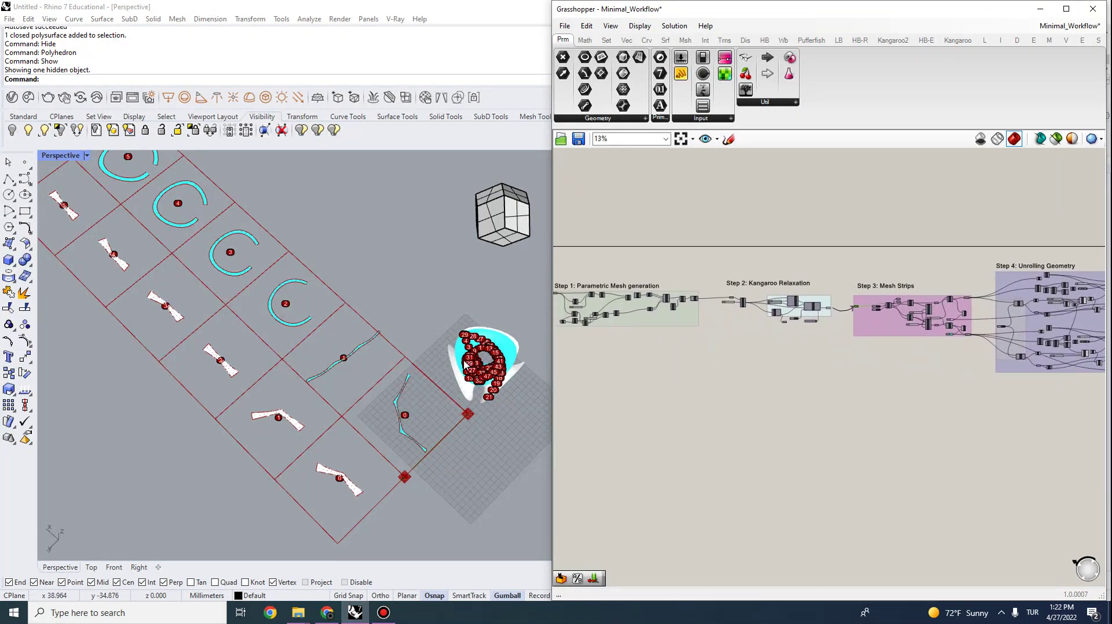
right_click_drag(466, 364, 401, 343)
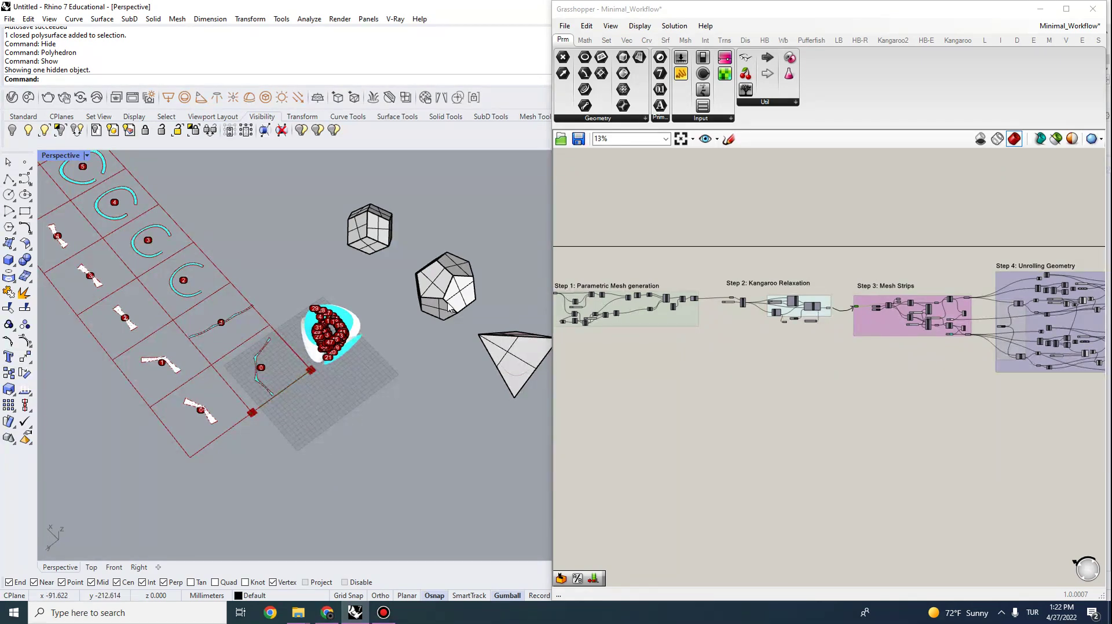
right_click_drag(321, 268, 215, 282)
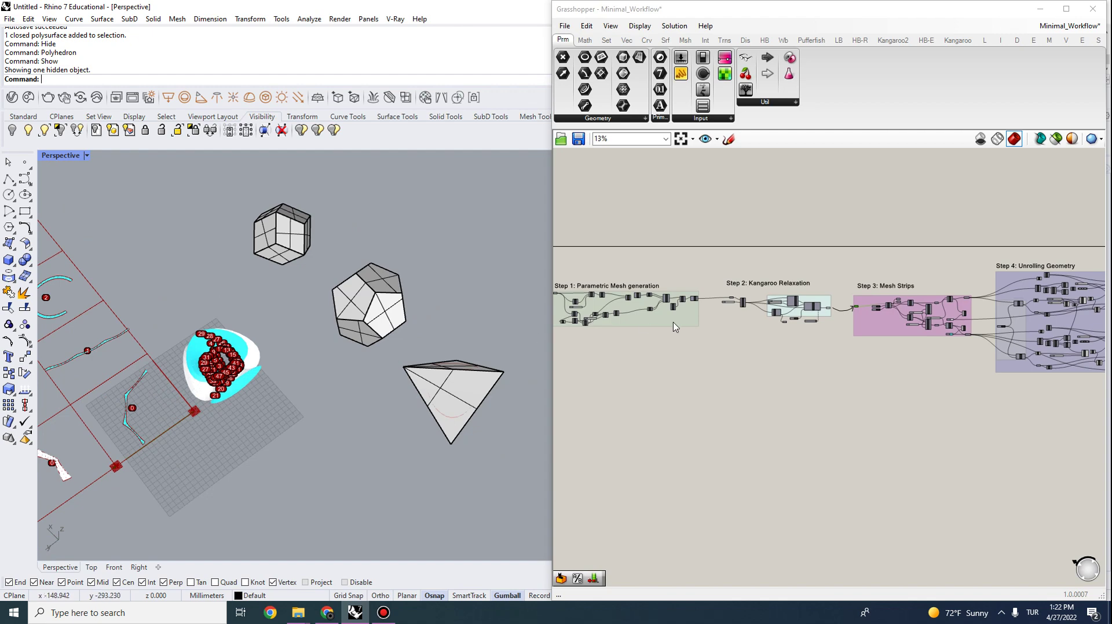
scroll(314, 397, "up", 5)
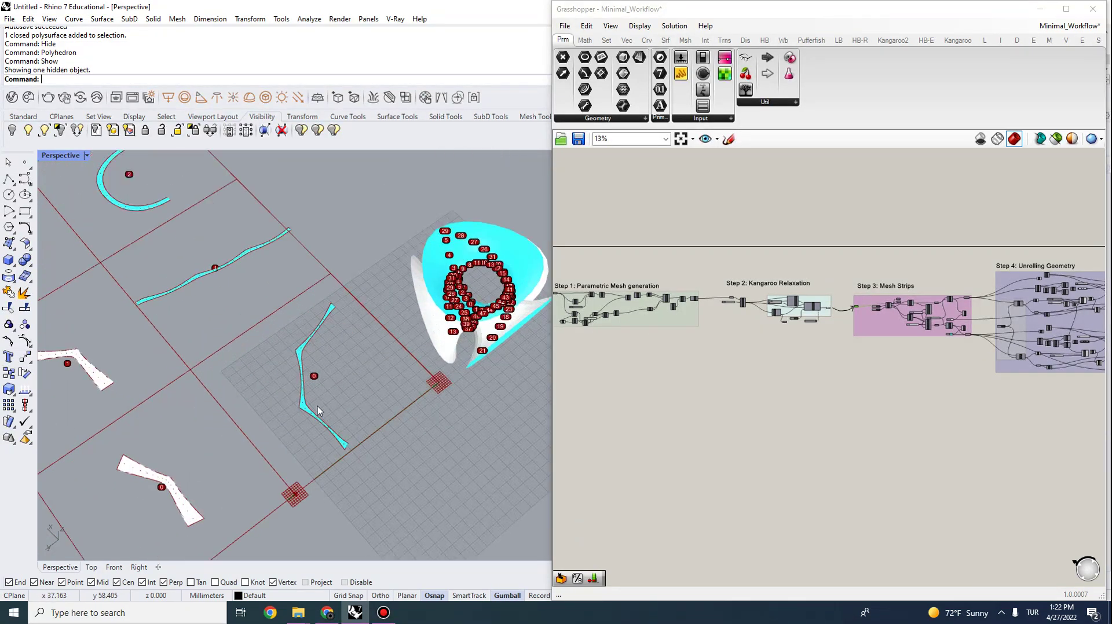
scroll(249, 405, "down", 3)
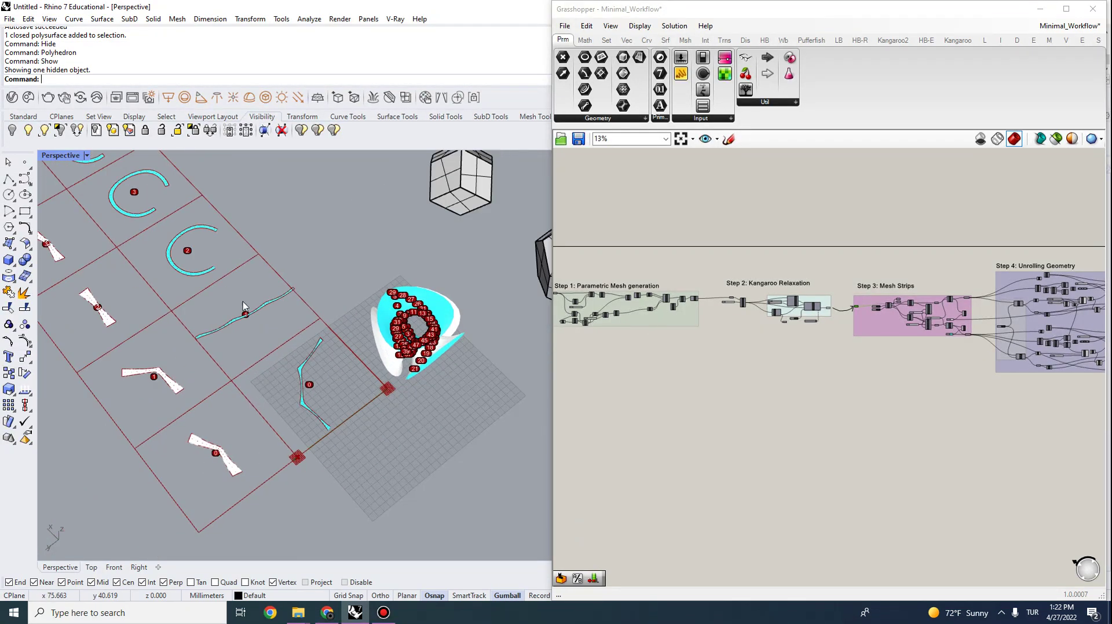
scroll(205, 362, "down", 6)
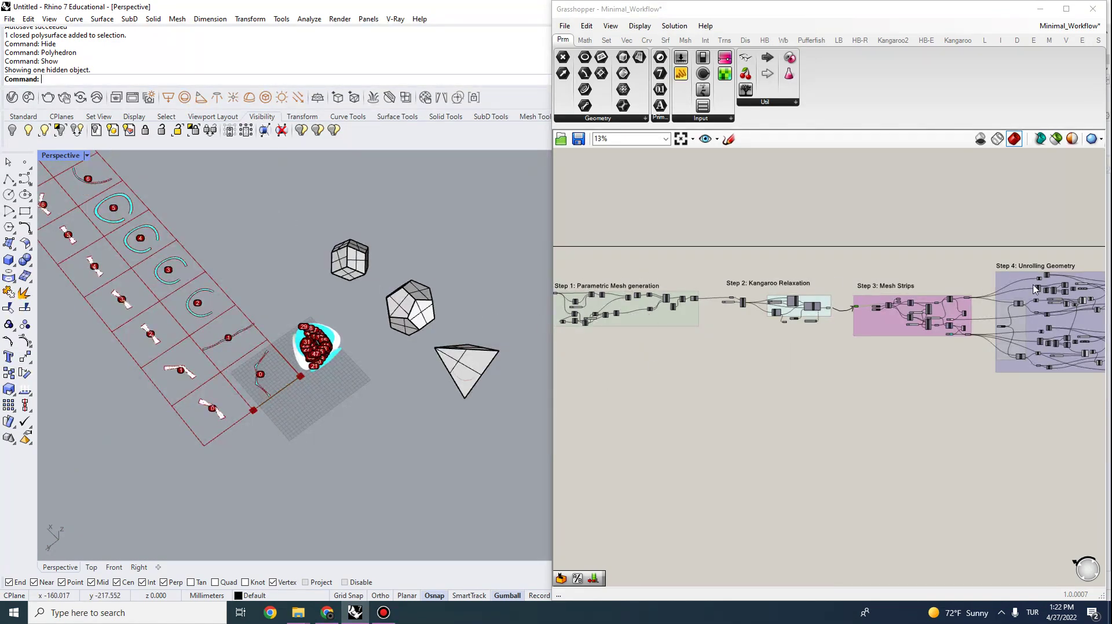
right_click_drag(1022, 330, 869, 305)
right_click_drag(596, 300, 841, 331)
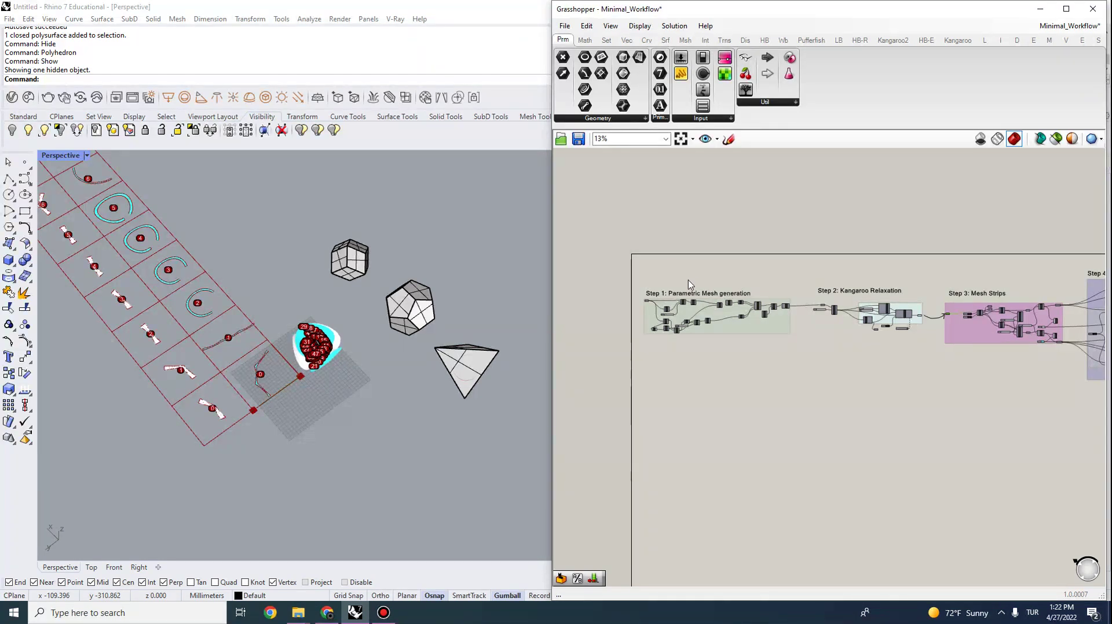
right_click_drag(846, 324, 790, 315)
right_click_drag(949, 288, 798, 268)
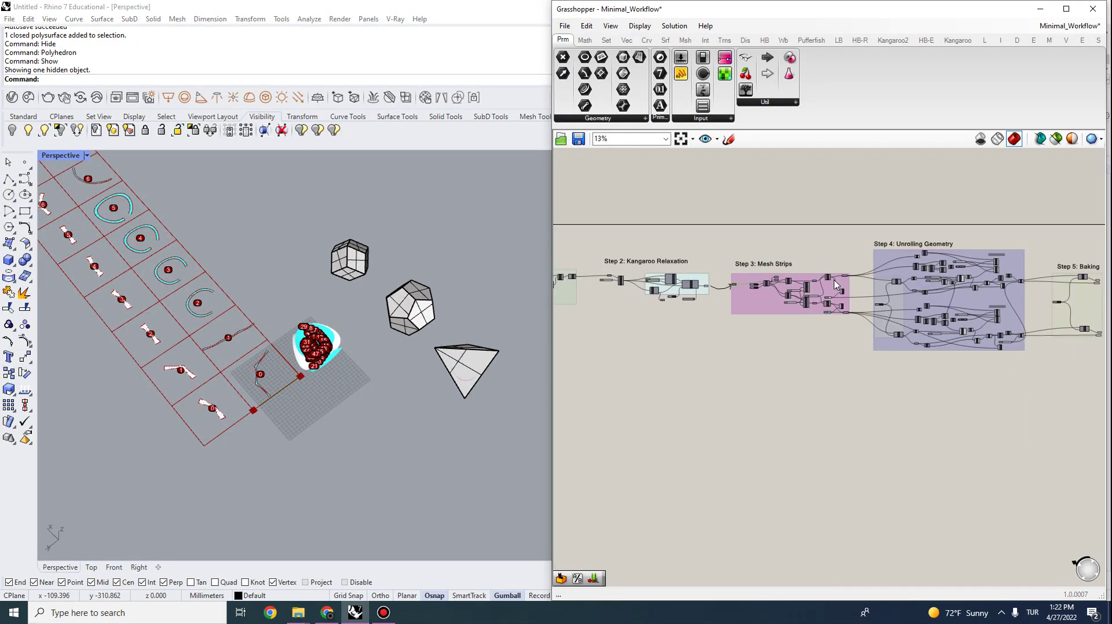
right_click_drag(630, 281, 877, 328)
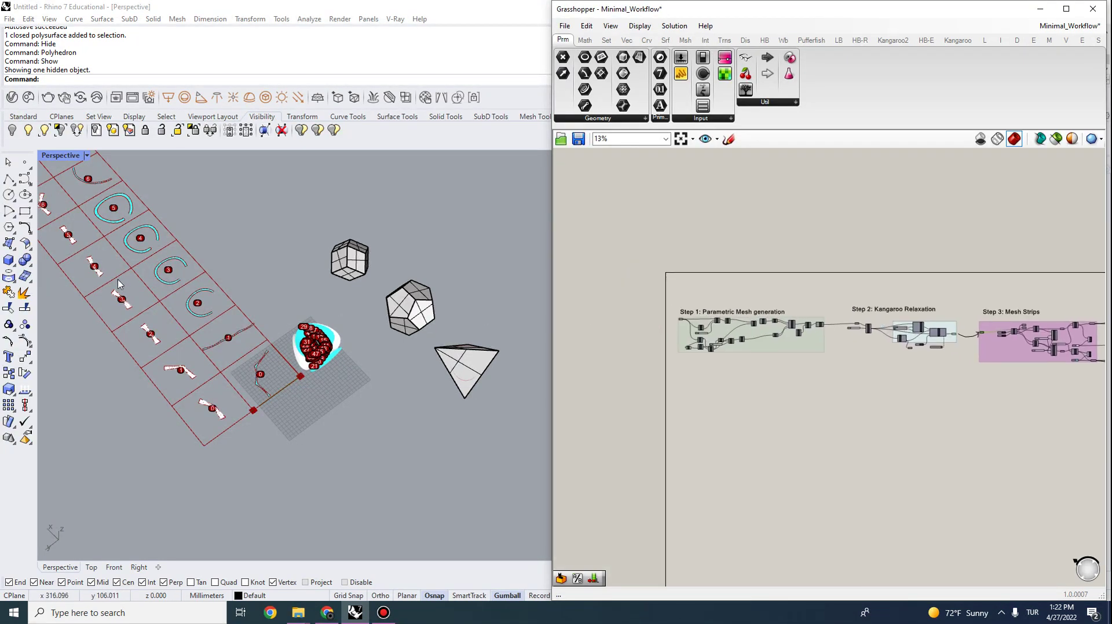
Inspect the relaxed mesh with its numbered strips up close from several angles in the Perspective view.
right_click_drag(274, 307, 317, 389)
scroll(316, 389, "up", 10)
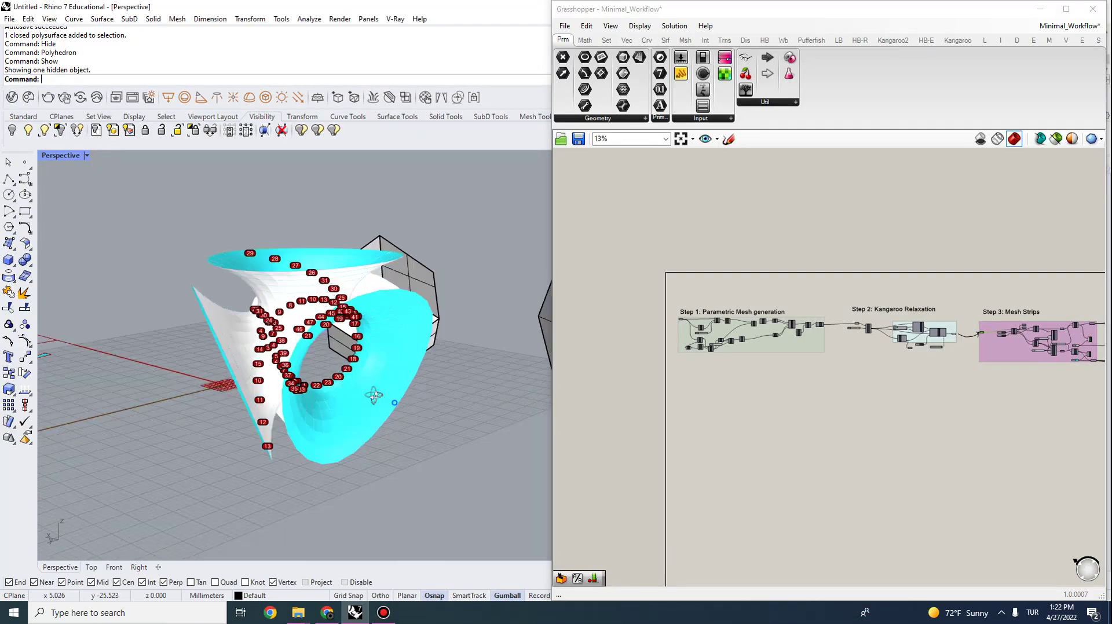
scroll(342, 381, "down", 10)
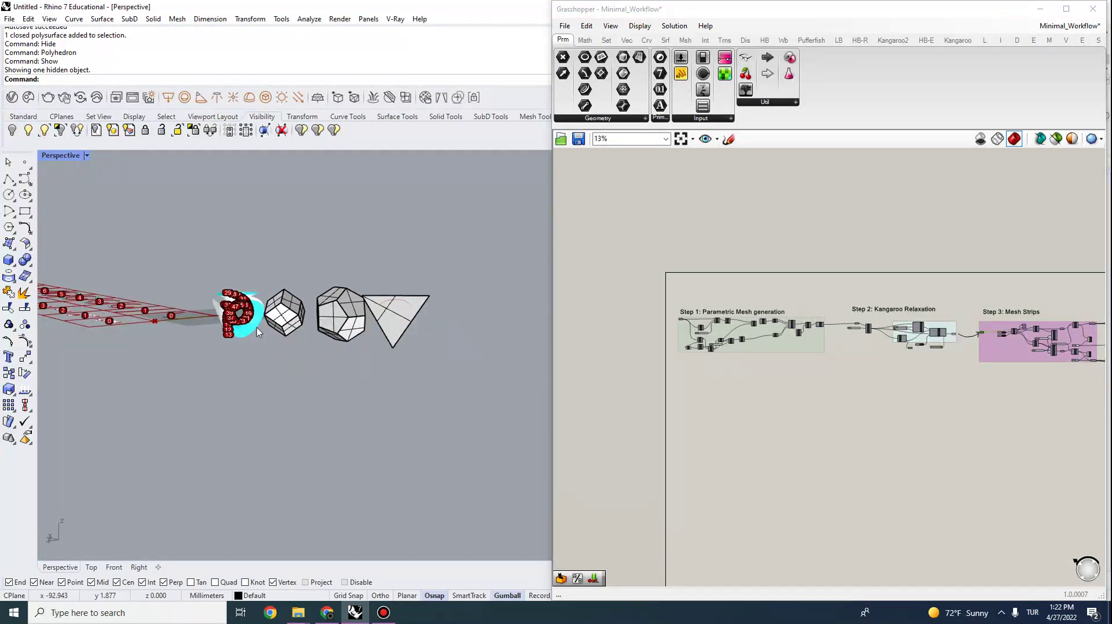
scroll(248, 363, "up", 5)
scroll(144, 261, "up", 3)
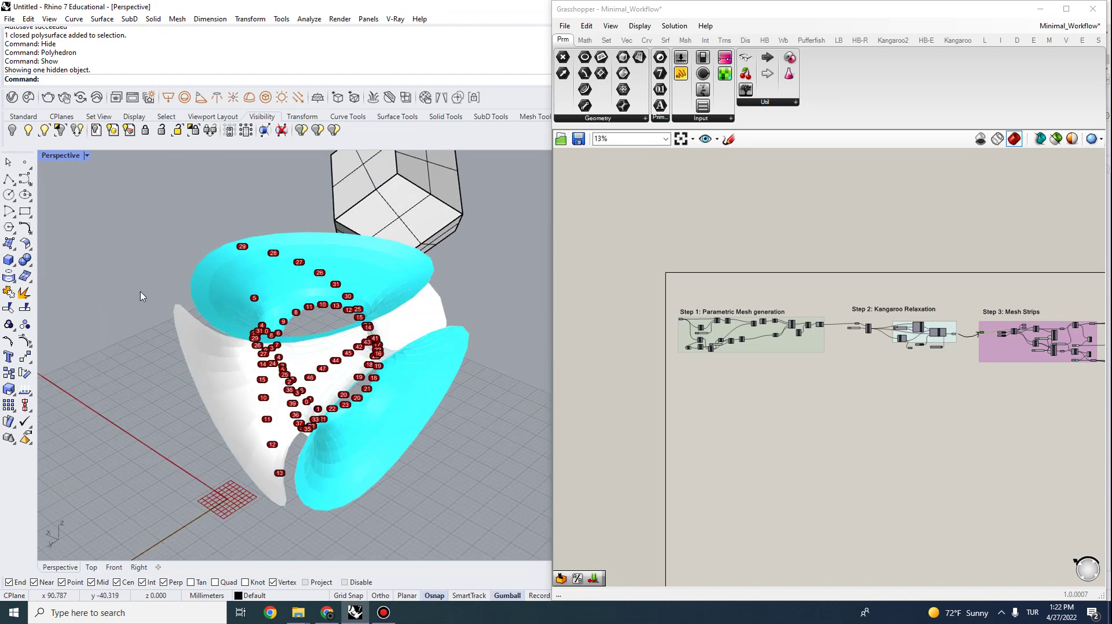
scroll(149, 308, "down", 6)
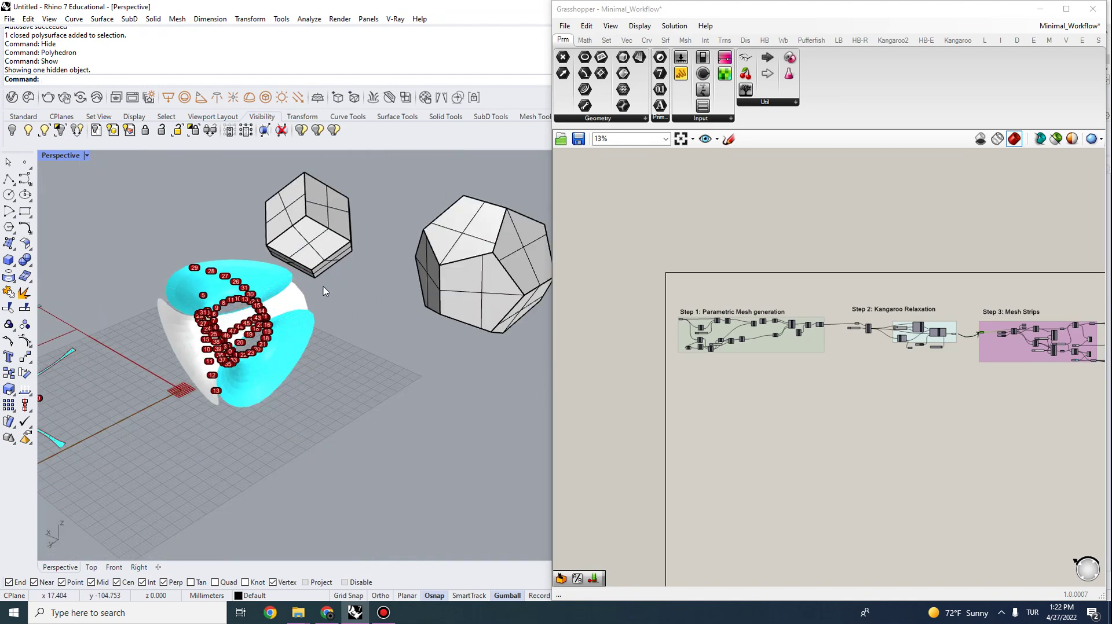
scroll(202, 332, "up", 3)
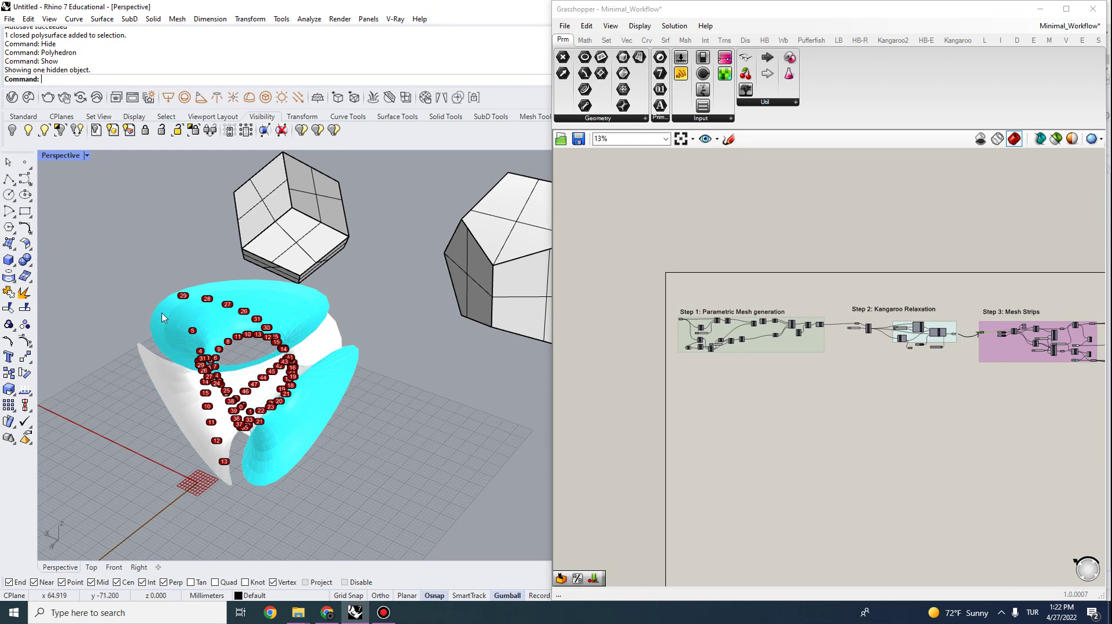
Minimize Grasshopper and examine the three source polyhedra beside the relaxed mesh, including the tetrahedron, from several angles.
scroll(165, 406, "down", 5)
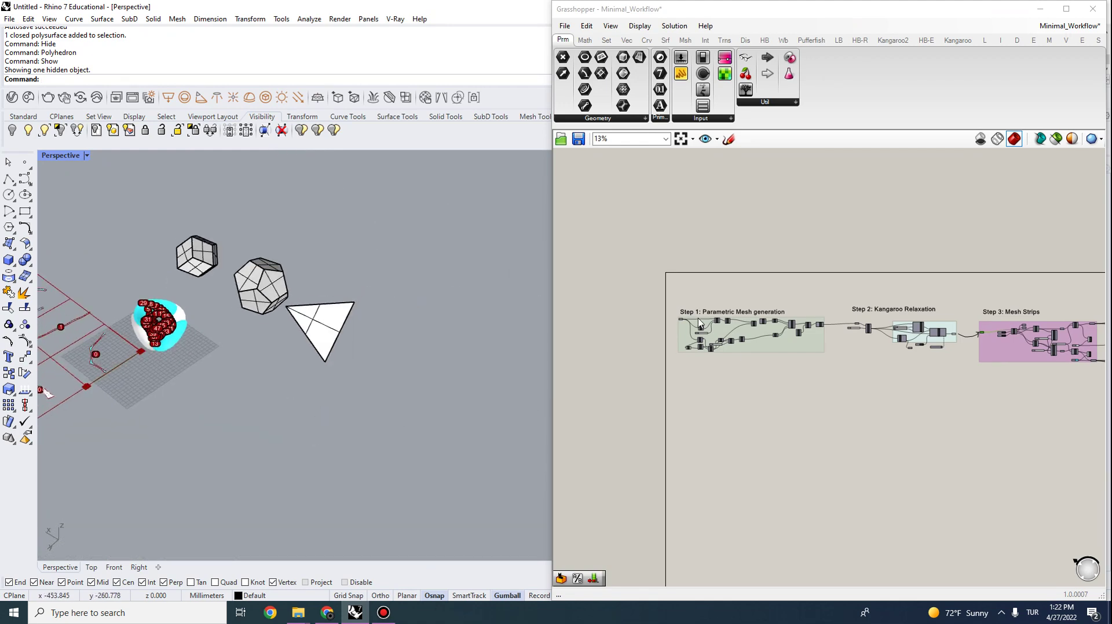
scroll(348, 352, "up", 5)
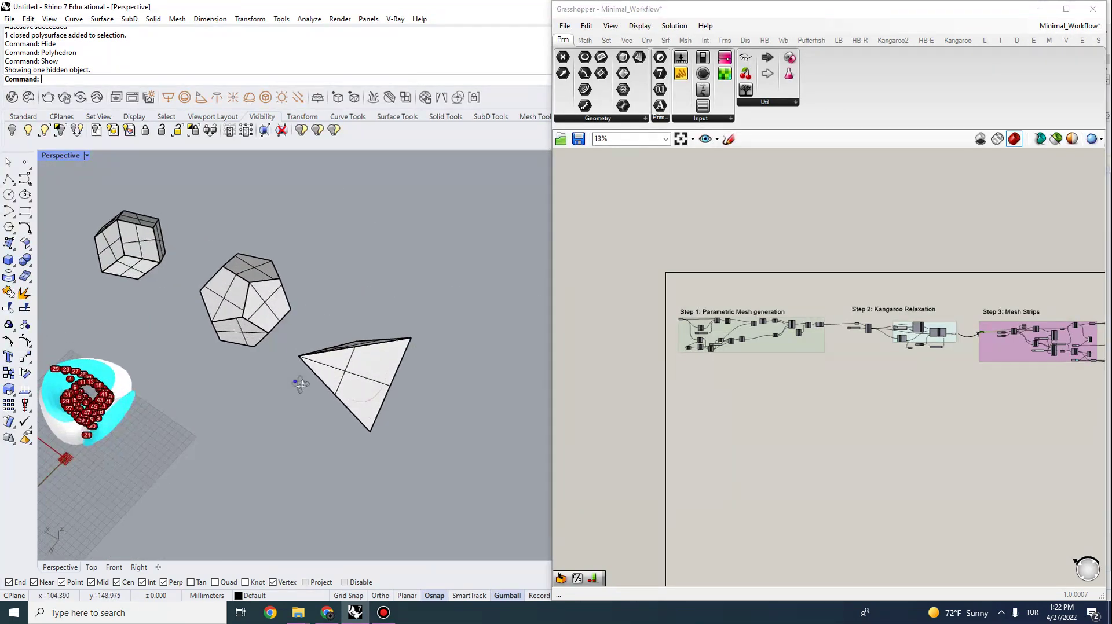
scroll(337, 366, "down", 2)
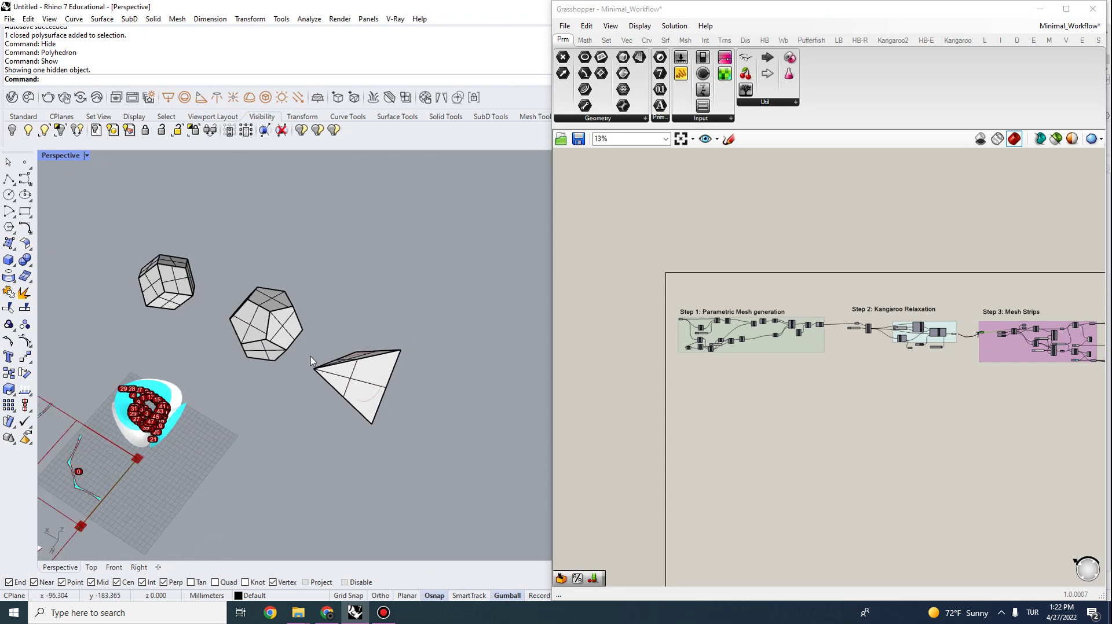
scroll(169, 305, "up", 2)
scroll(660, 325, "up", 3)
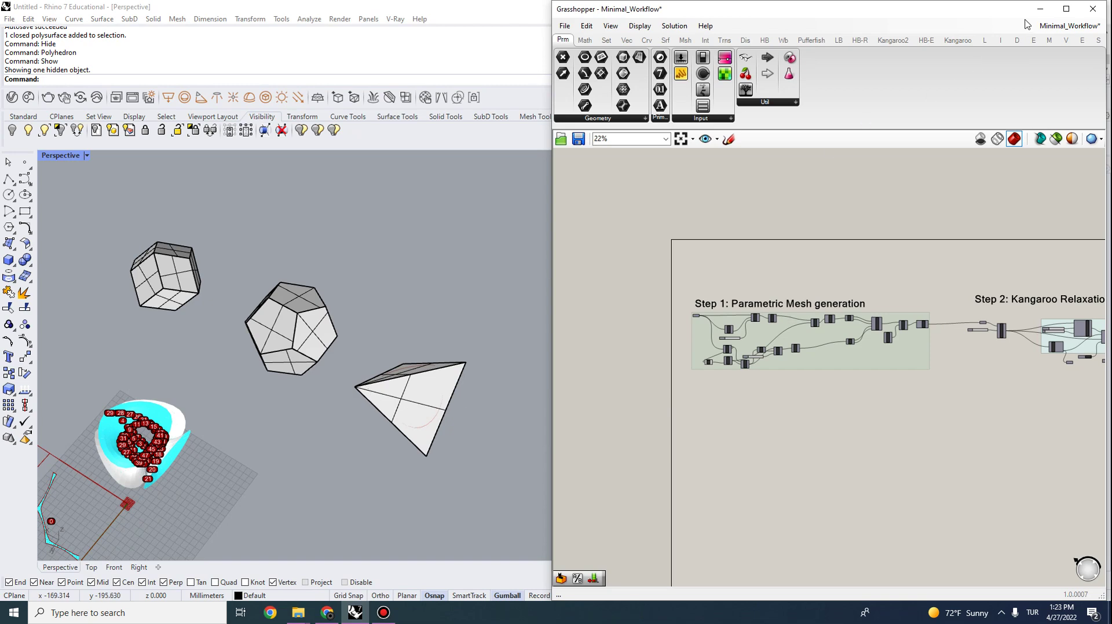
left_click(1040, 9)
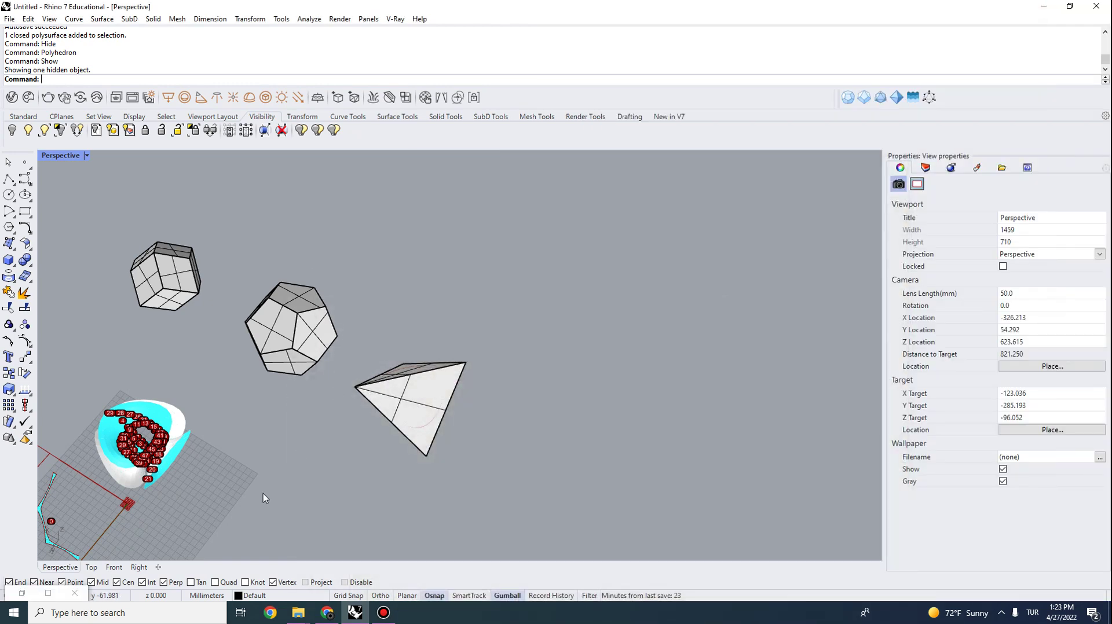
left_click(426, 393)
right_click_drag(535, 354, 528, 264)
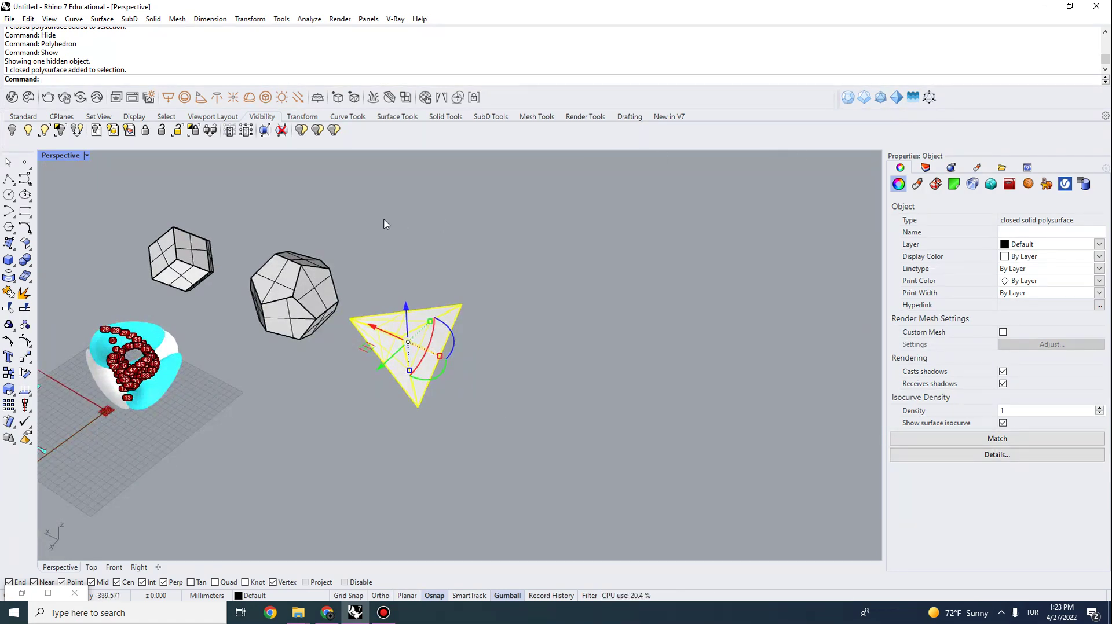
left_click(260, 194)
scroll(262, 202, "up", 3)
right_click_drag(315, 416, 406, 415)
scroll(432, 419, "down", 6)
scroll(406, 415, "up", 4)
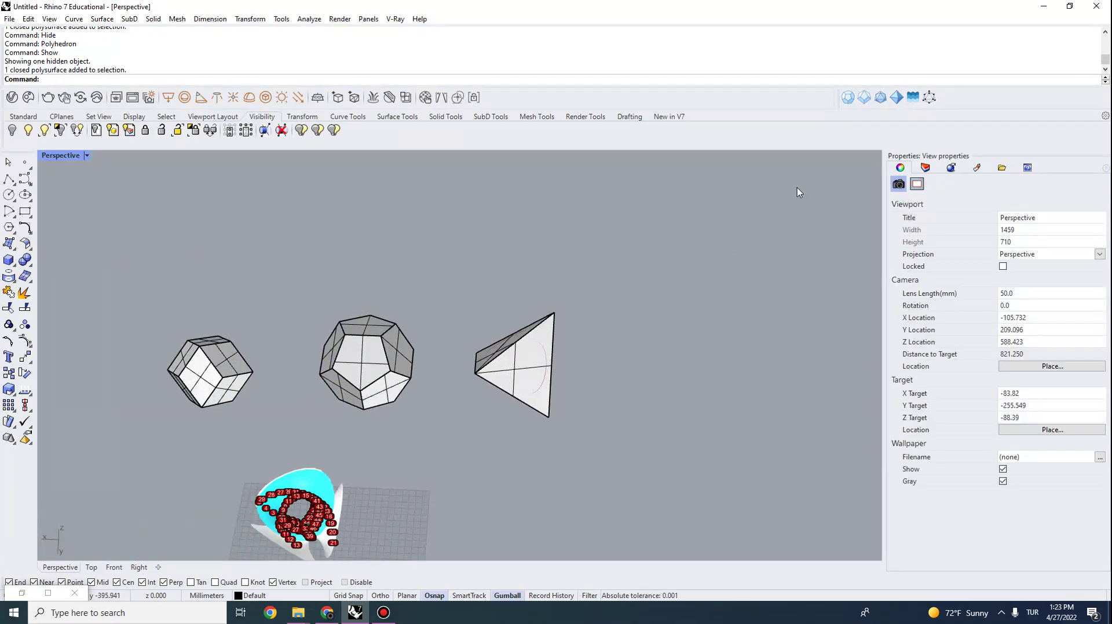
Preview the Dodecahedron, Icosahedron, Octahedron and Tetrahedron from the Platonic Solids category of the Polyhedron command and close it without creating anything.
left_click(850, 99)
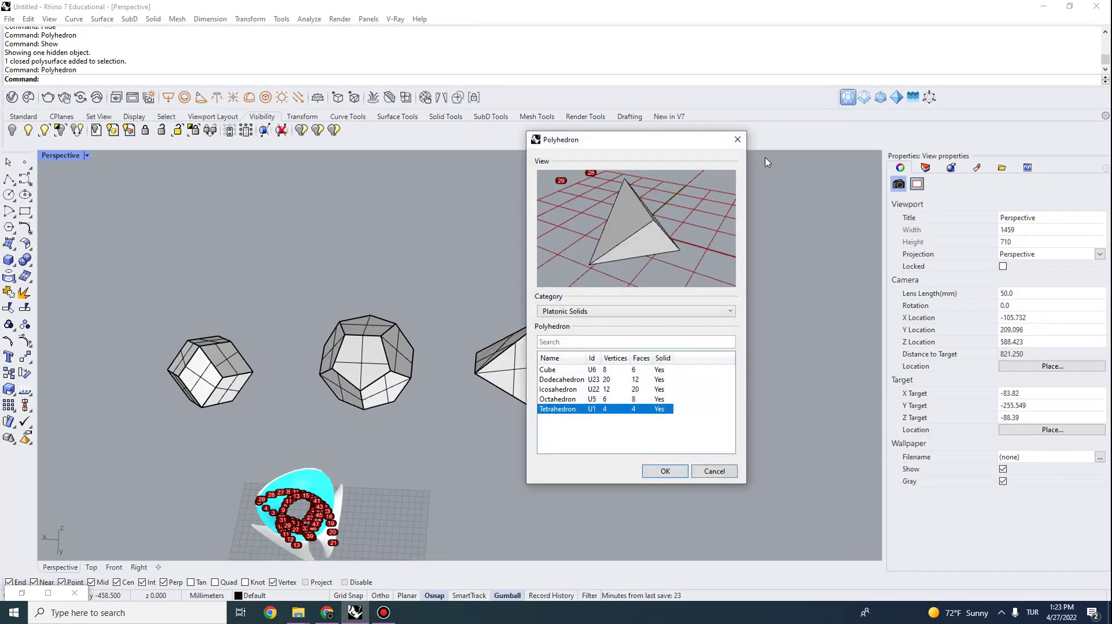
left_click_drag(619, 145, 728, 143)
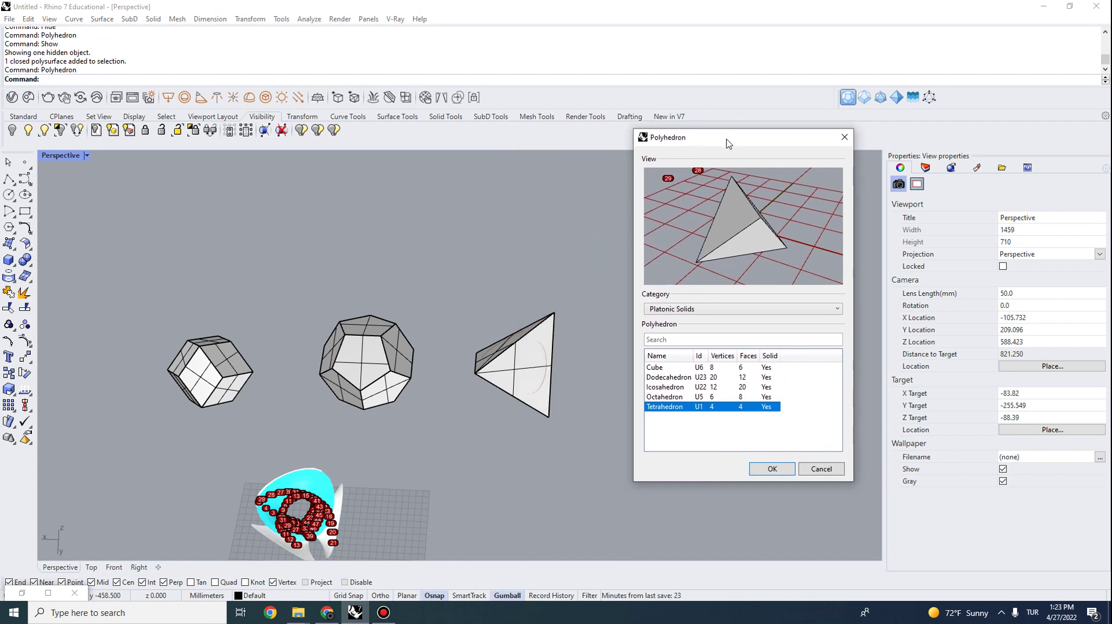
left_click(668, 377)
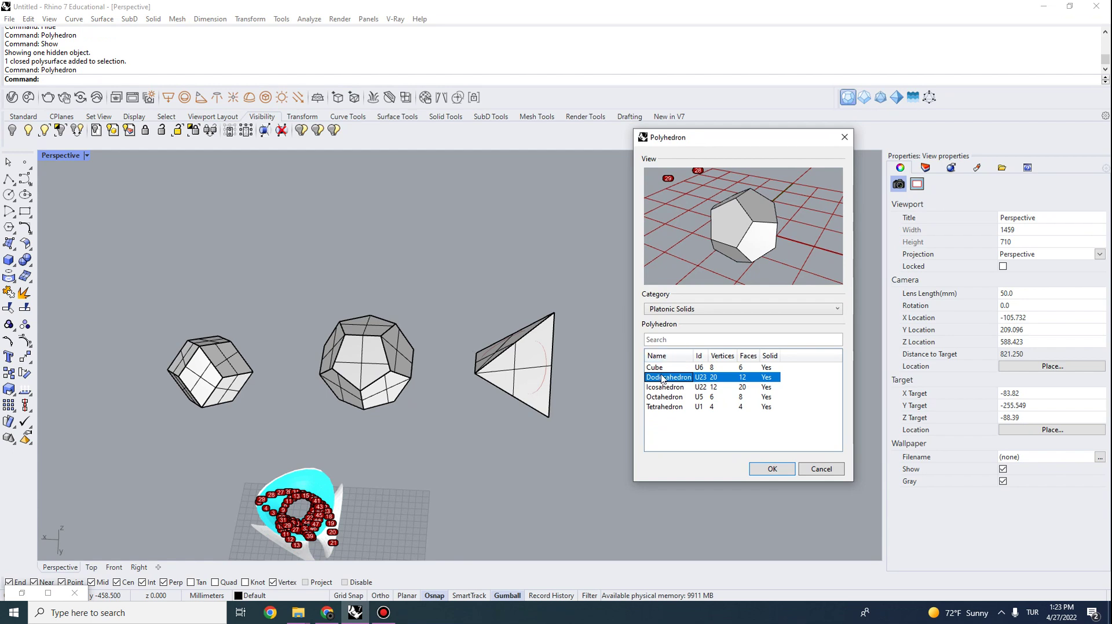
left_click(663, 387)
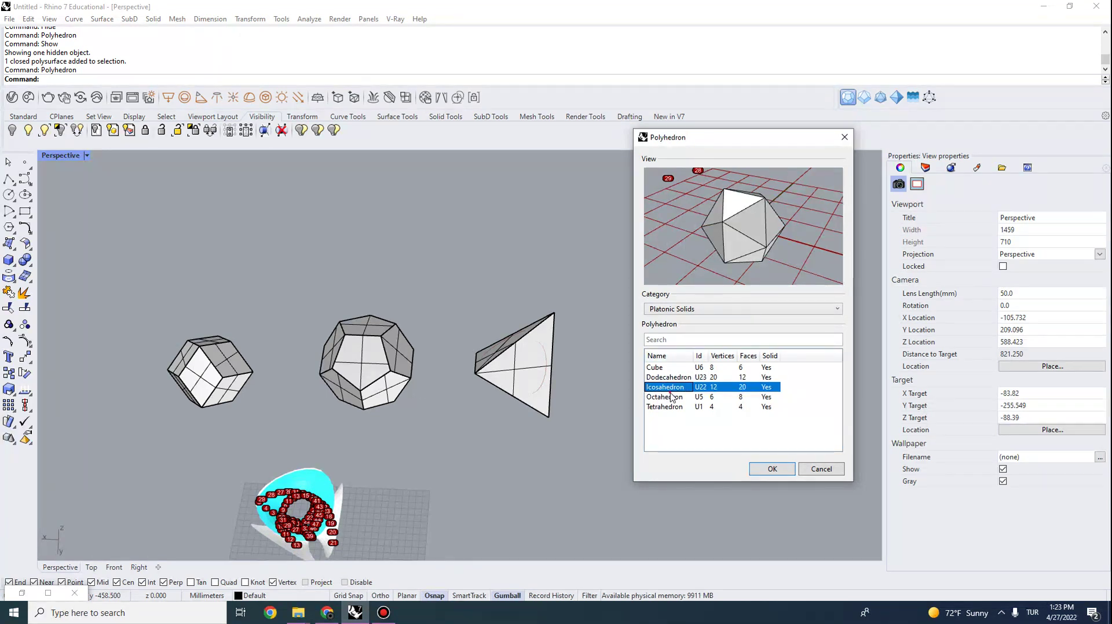
left_click(671, 397)
left_click(661, 407)
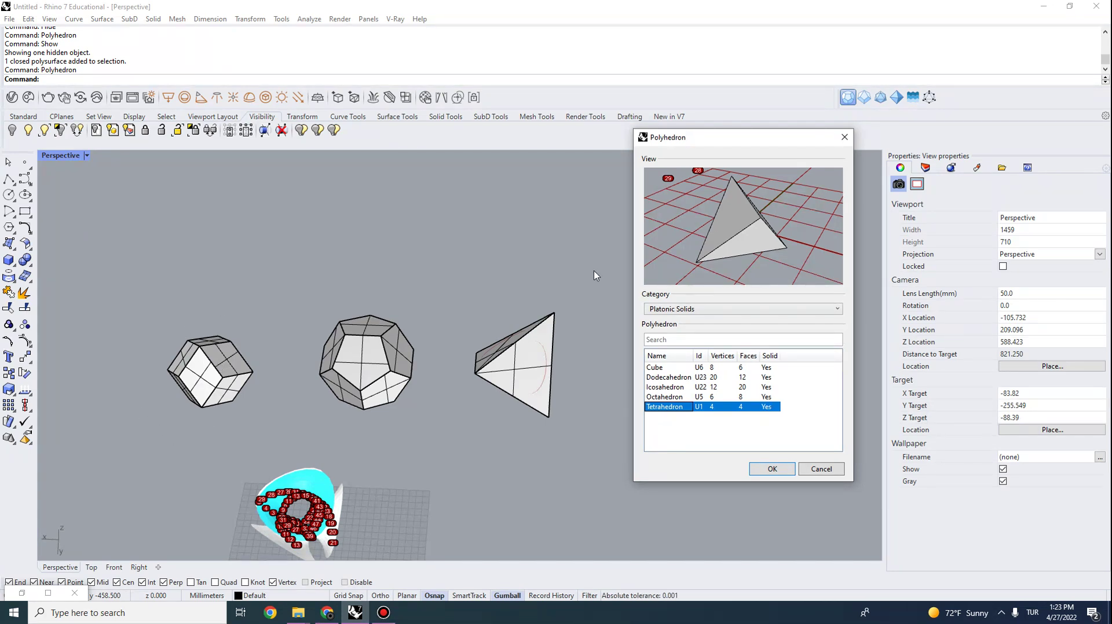
left_click(845, 138)
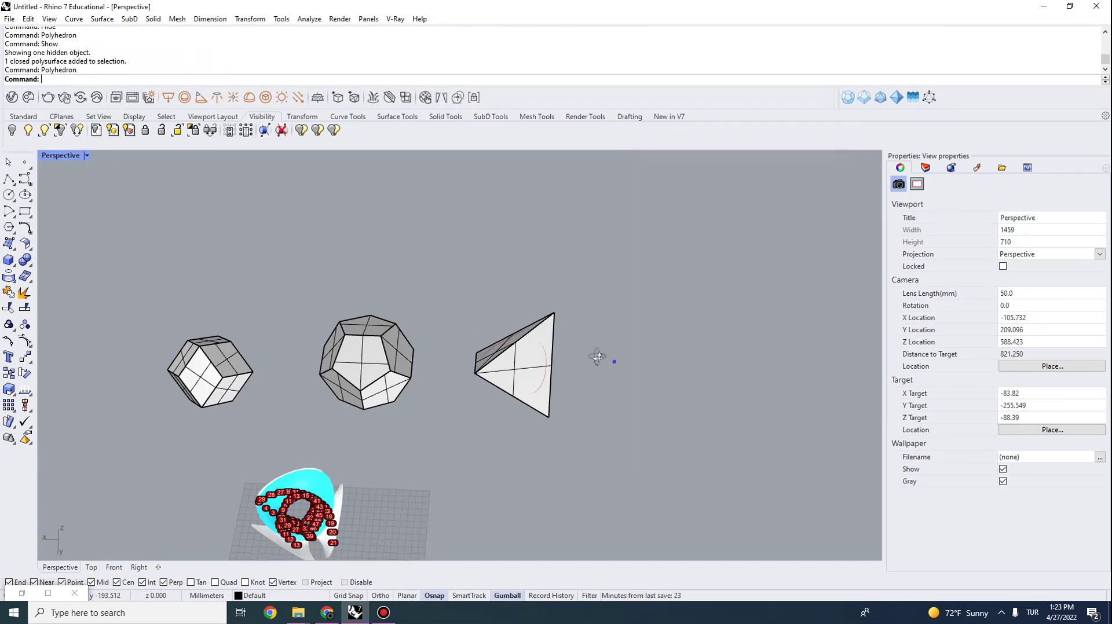
Restore Grasshopper and set the tetrahedron as the one geometry of the Geo parameter in the Step 1 Parametric Mesh generation group.
right_click_drag(598, 357, 446, 319)
left_click(22, 593)
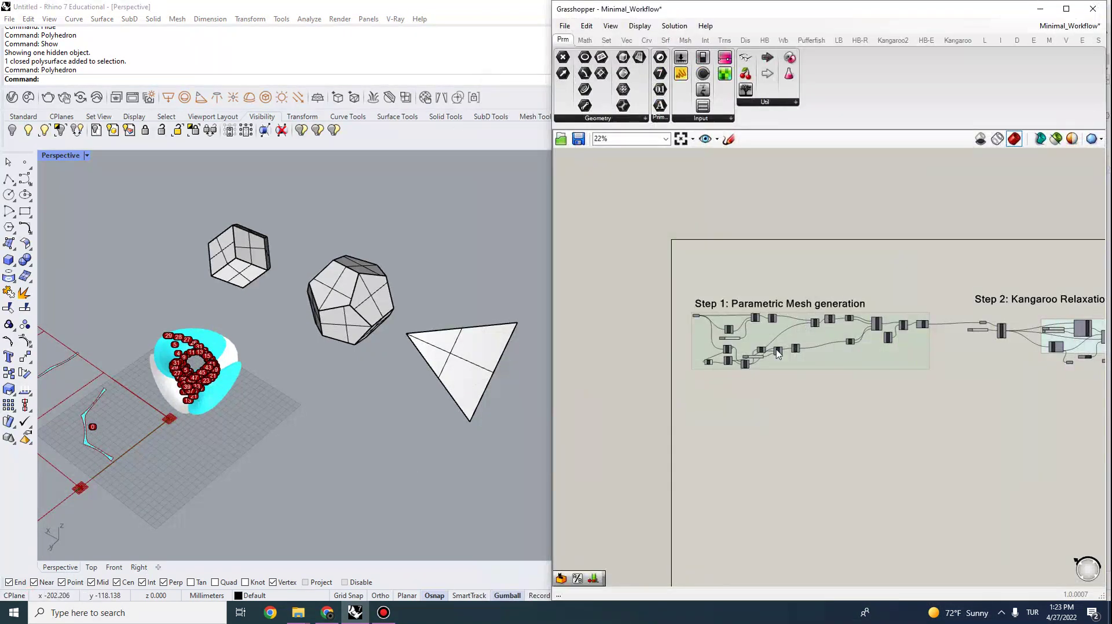
scroll(379, 307, "down", 2)
scroll(570, 312, "up", 1)
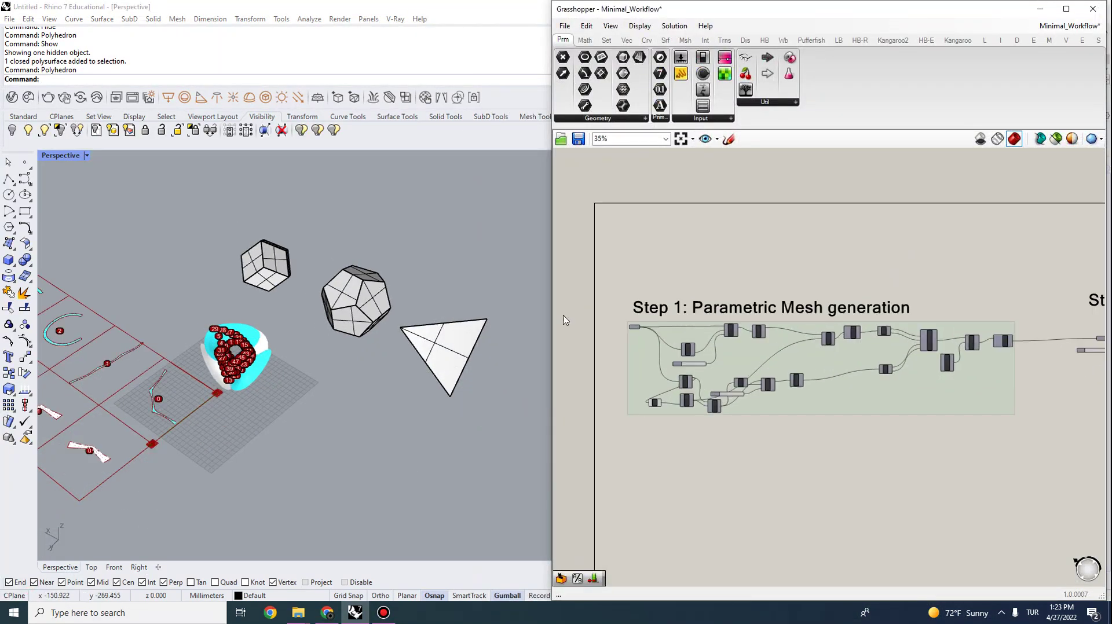
scroll(435, 310, "up", 2)
right_click_drag(380, 373, 443, 346)
scroll(389, 315, "down", 5)
scroll(446, 318, "up", 5)
scroll(434, 348, "up", 3)
left_click(412, 364)
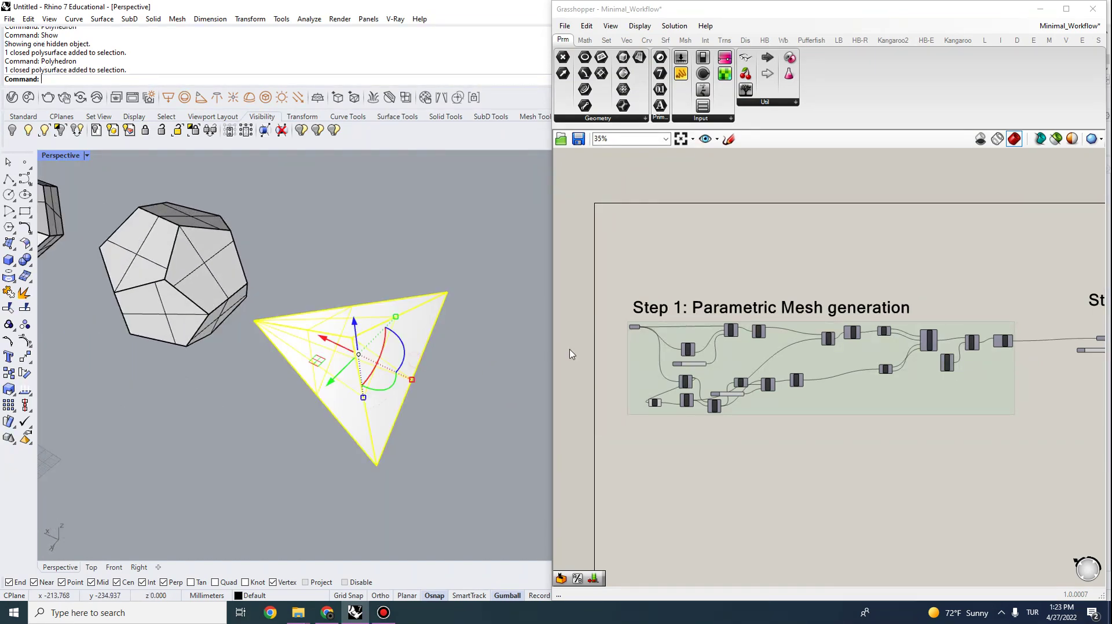
scroll(635, 318, "up", 5)
right_click(636, 318)
right_click(626, 313)
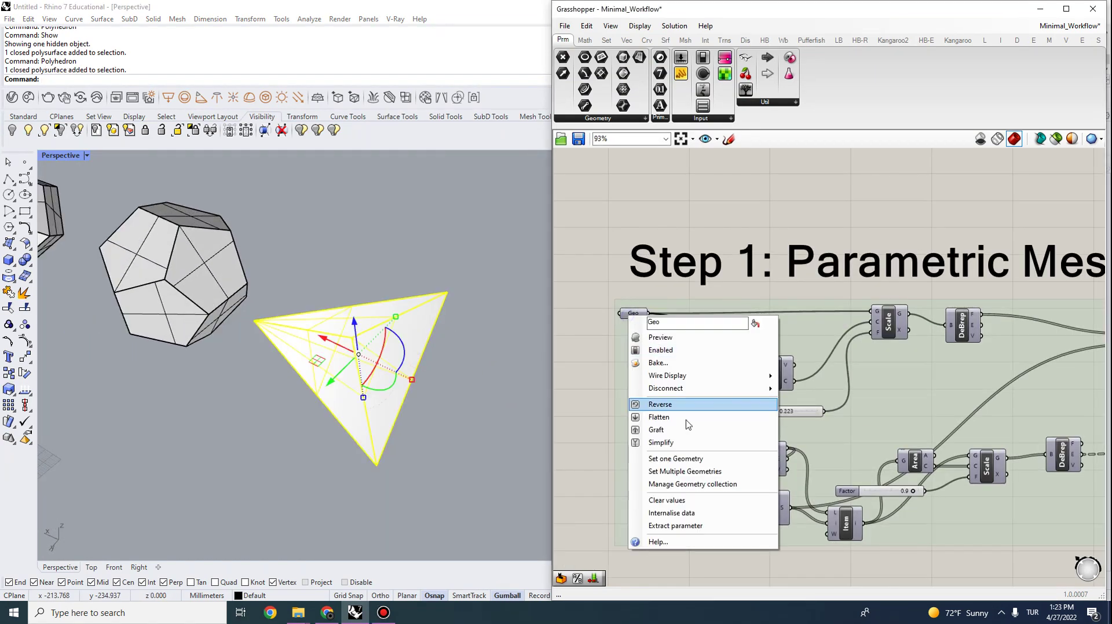
left_click(666, 457)
left_click(380, 369)
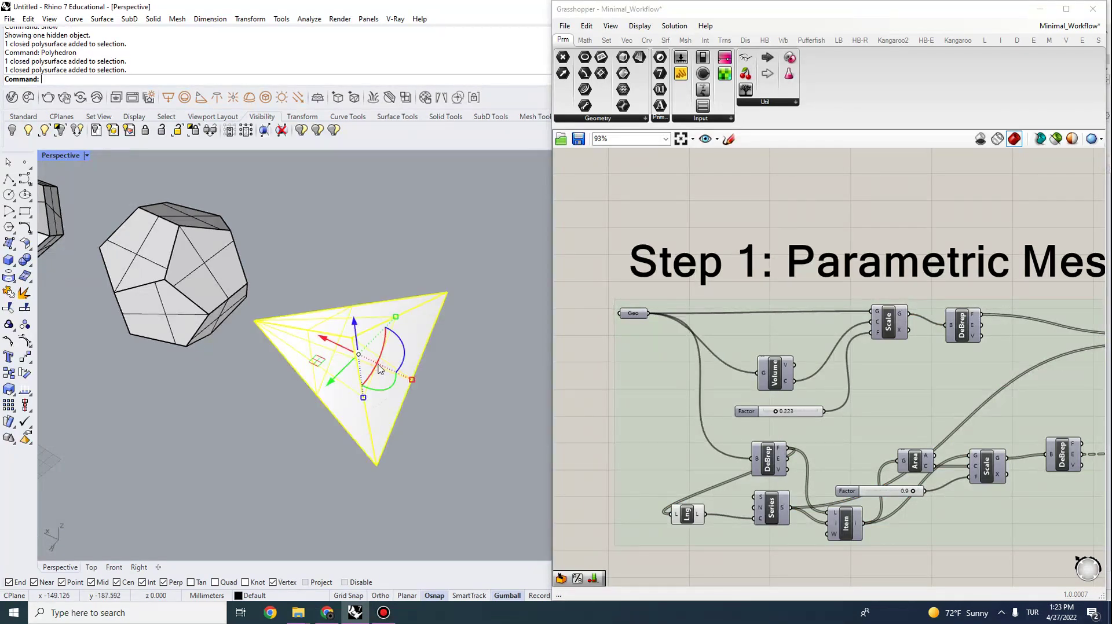
Hide the source tetrahedron in the Perspective view.
key("Return")
scroll(851, 372, "down", 2)
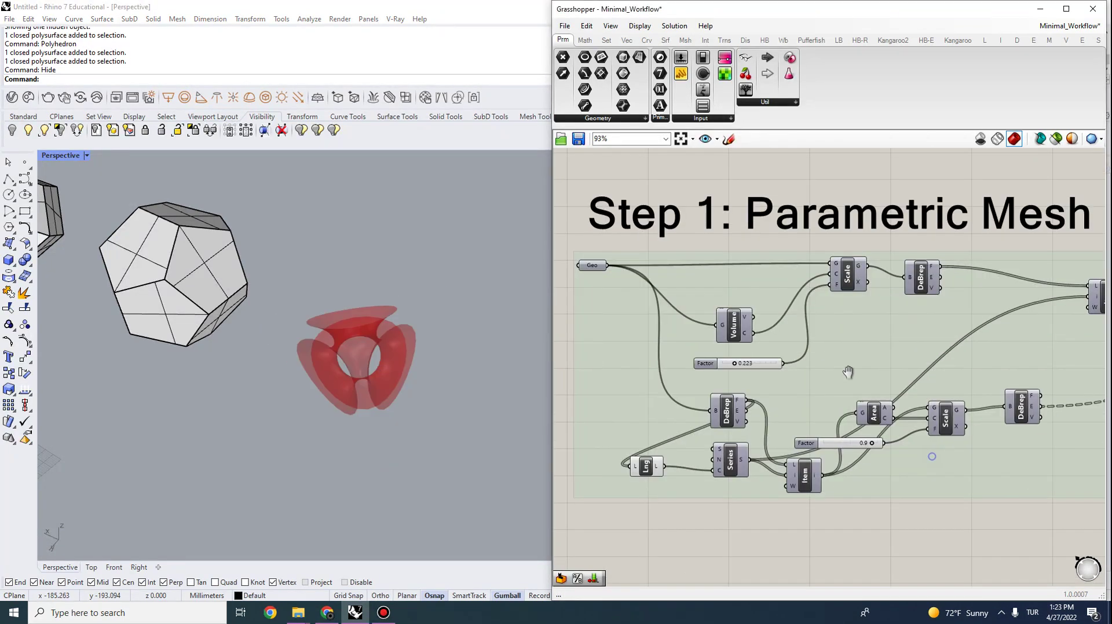
scroll(731, 328, "up", 4)
scroll(664, 345, "up", 1)
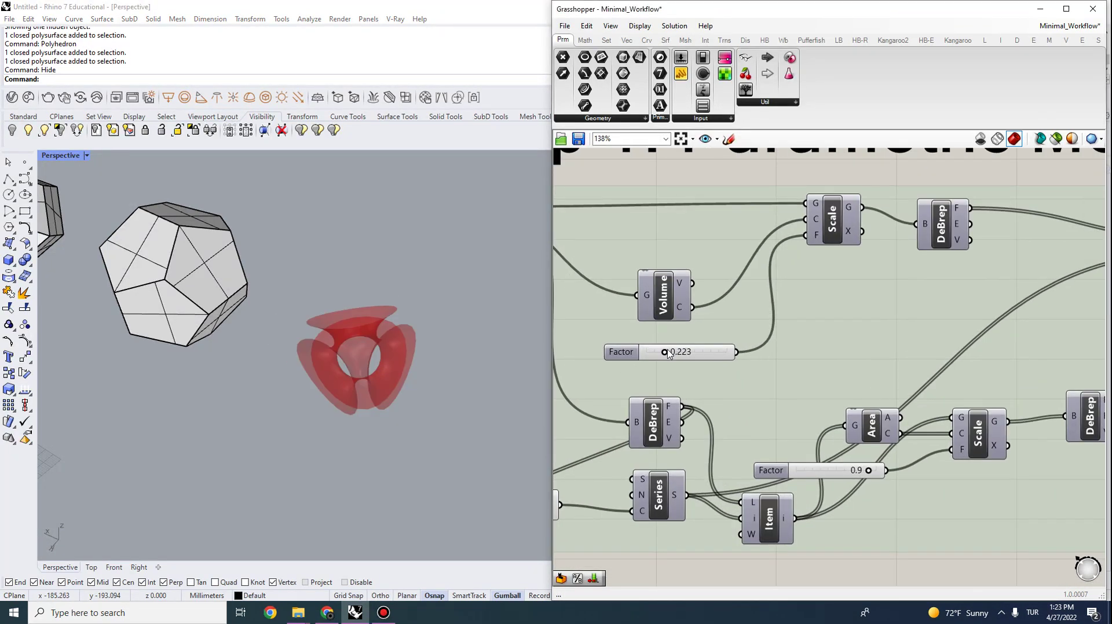
Disable the Mesh parameter that feeds the wbCatmullClark component at the start of Step 2.
scroll(689, 340, "down", 6)
right_click_drag(772, 322, 559, 305)
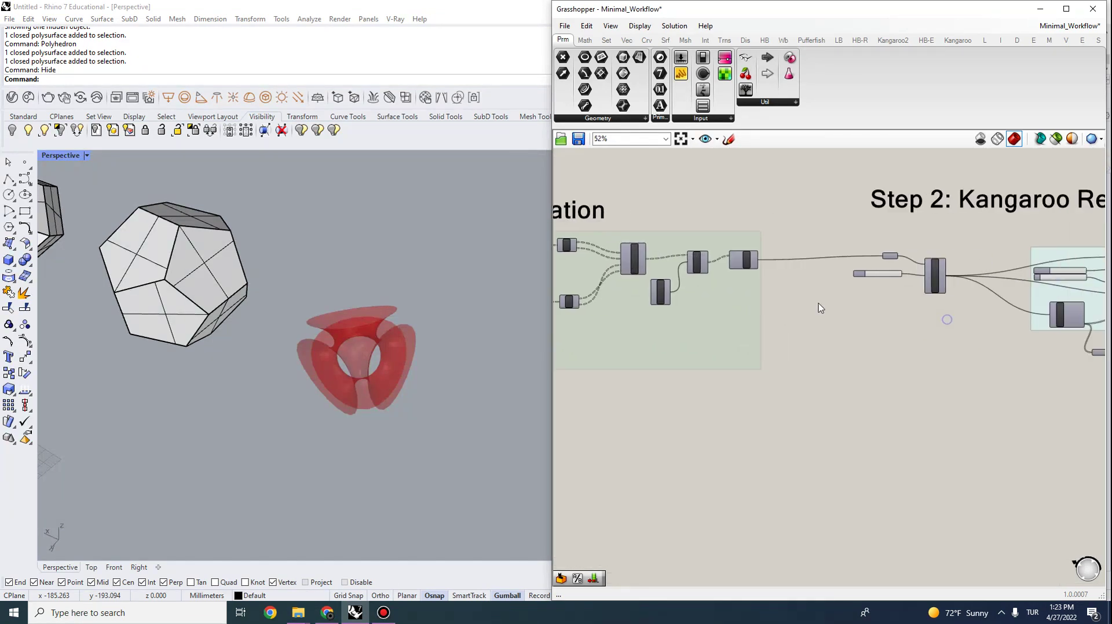
scroll(853, 270, "up", 4)
right_click(832, 251)
right_click(842, 264)
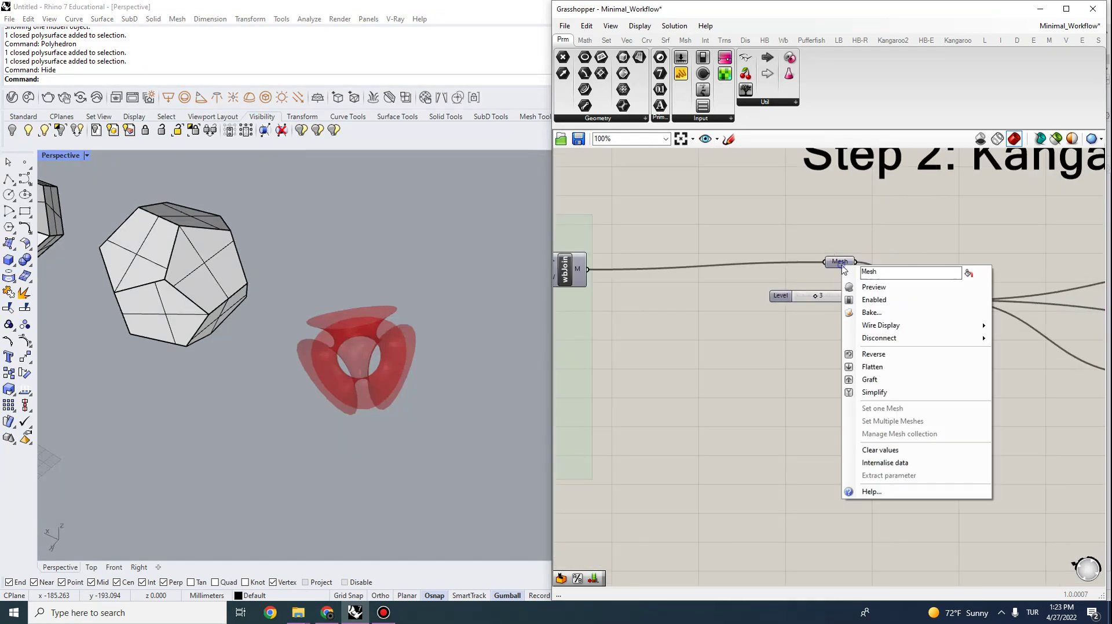
left_click(870, 300)
Turn on the preview of the wbJoin component that ends Step 1 and examine its mesh in the Perspective view.
scroll(810, 284, "down", 3)
right_click_drag(675, 280, 759, 296)
right_click(757, 294)
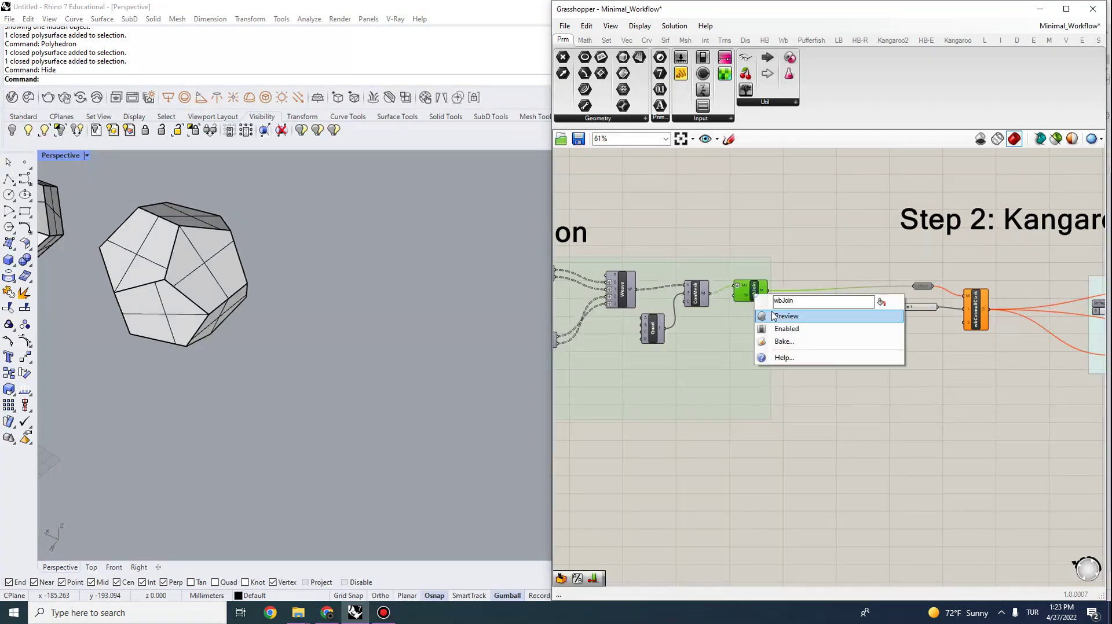
left_click(775, 316)
scroll(776, 317, "down", 2)
right_click_drag(650, 336, 830, 333)
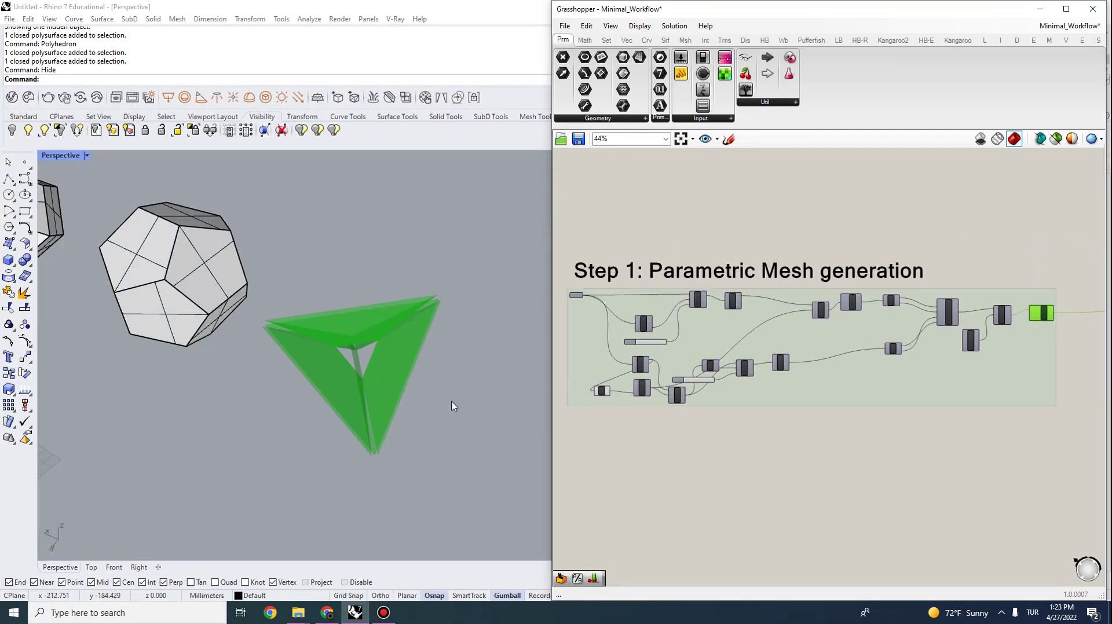
right_click_drag(453, 406, 468, 369)
right_click_drag(892, 374, 627, 403)
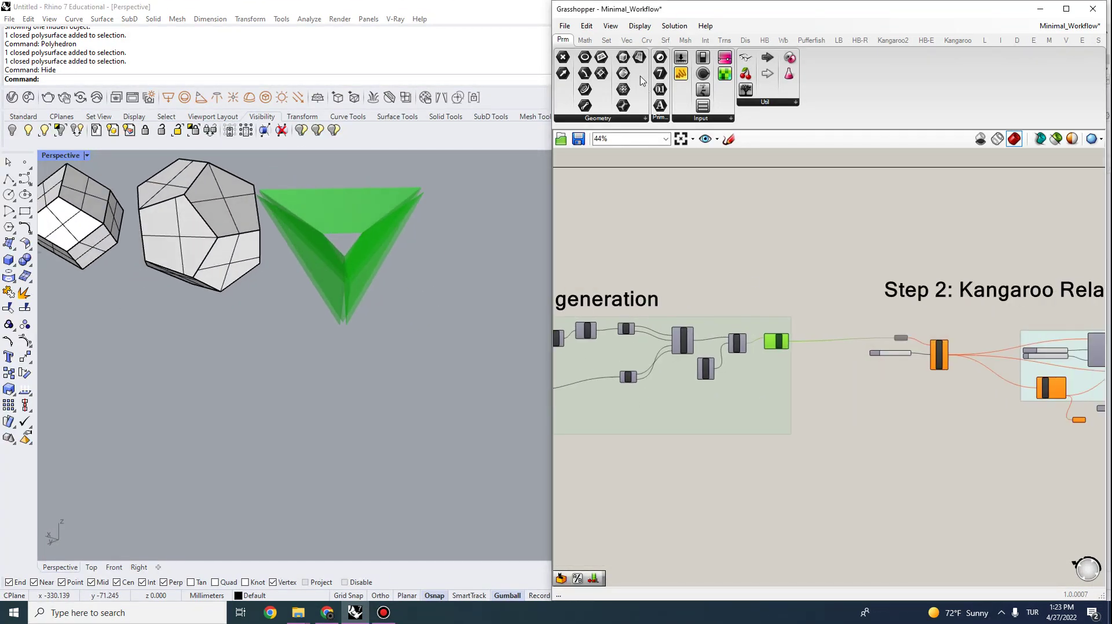
Add a Face Boundaries component above the wbJoin component and feed it with the joined mesh output.
left_click(685, 40)
left_click_drag(585, 58, 813, 303)
scroll(788, 349, "up", 3)
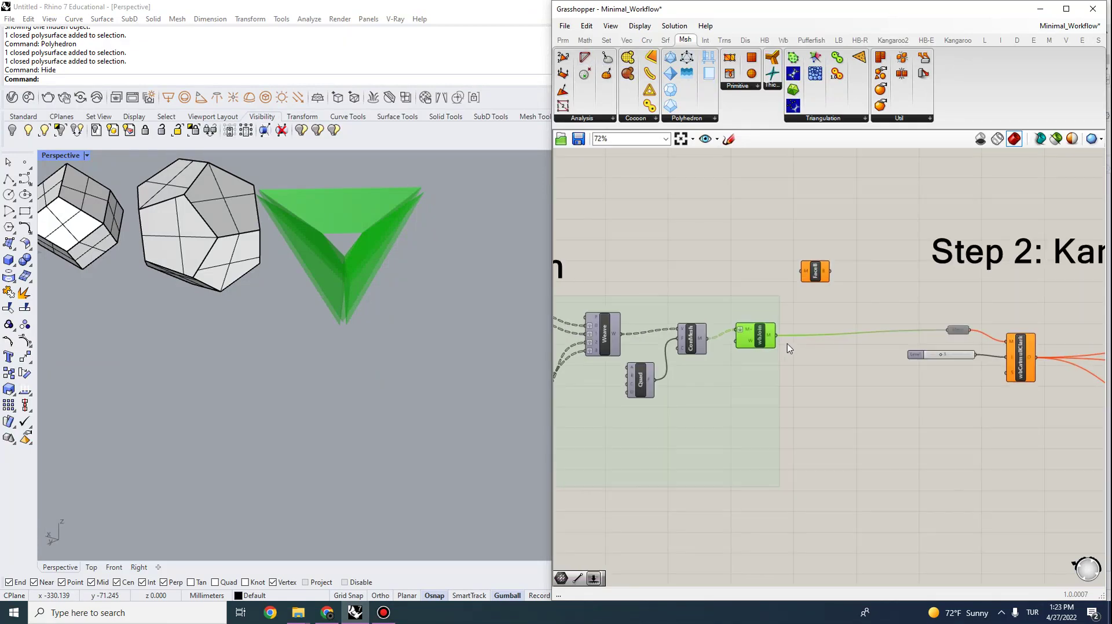
left_click_drag(776, 334, 807, 273)
left_click(820, 273)
Set the Step 1 Factor sliders to 0.259 for the volume-centred scale and 0.9 for the area-centred face scale.
mouse_move(394, 324)
right_mouse_down()
mouse_move(360, 331)
mouse_move(400, 323)
mouse_move(407, 308)
right_mouse_up()
scroll(417, 318, "up", 2)
scroll(616, 377, "down", 4)
right_click_drag(616, 377, 857, 391)
scroll(738, 408, "up", 3)
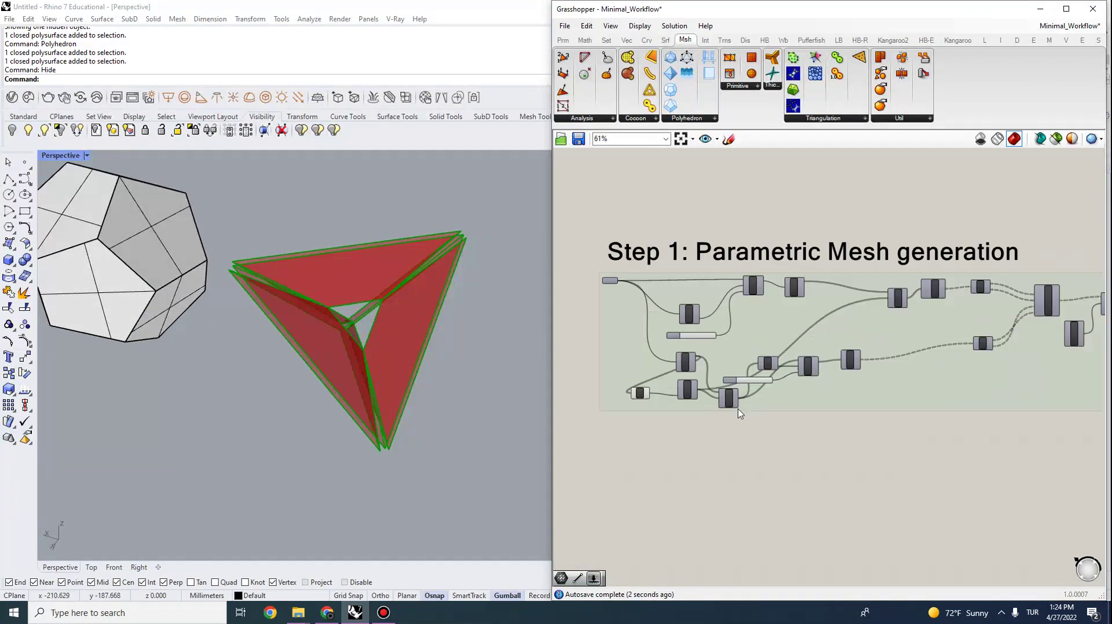
scroll(738, 409, "up", 4)
mouse_move(624, 263)
left_mouse_down()
mouse_move(649, 262)
mouse_move(604, 259)
mouse_move(625, 261)
left_mouse_up()
mouse_move(827, 379)
left_mouse_down()
mouse_move(758, 372)
mouse_move(823, 376)
left_mouse_up()
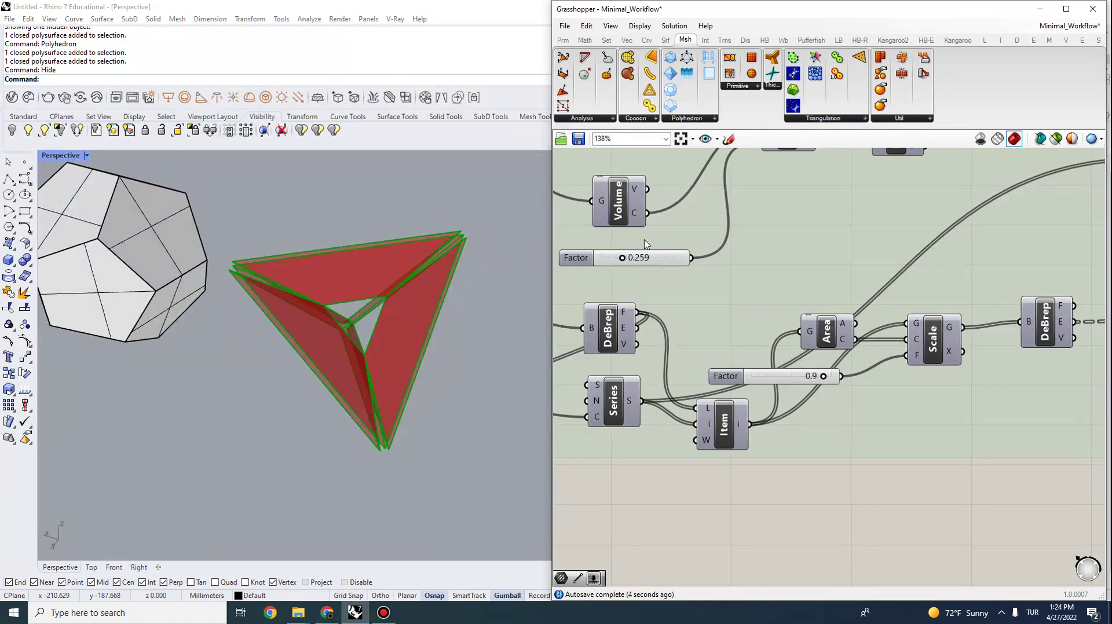
Turn off the preview of the Face Boundaries component.
scroll(677, 242, "down", 6)
right_click_drag(926, 321, 678, 385)
scroll(846, 271, "up", 4)
left_click(748, 316)
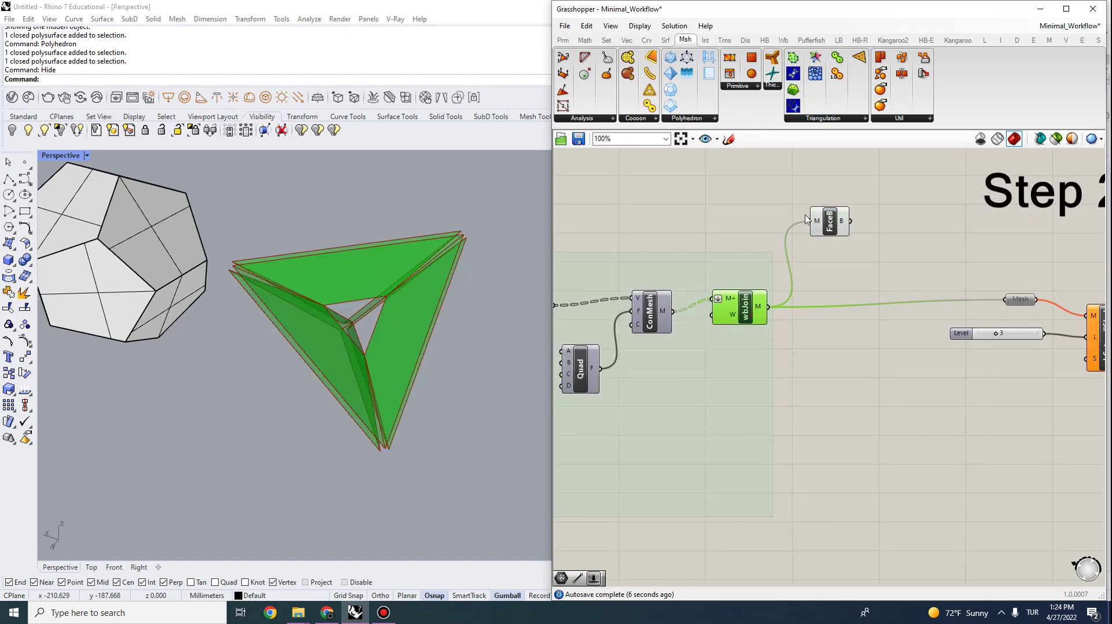
left_click(827, 222)
right_click(828, 223)
left_click(862, 250)
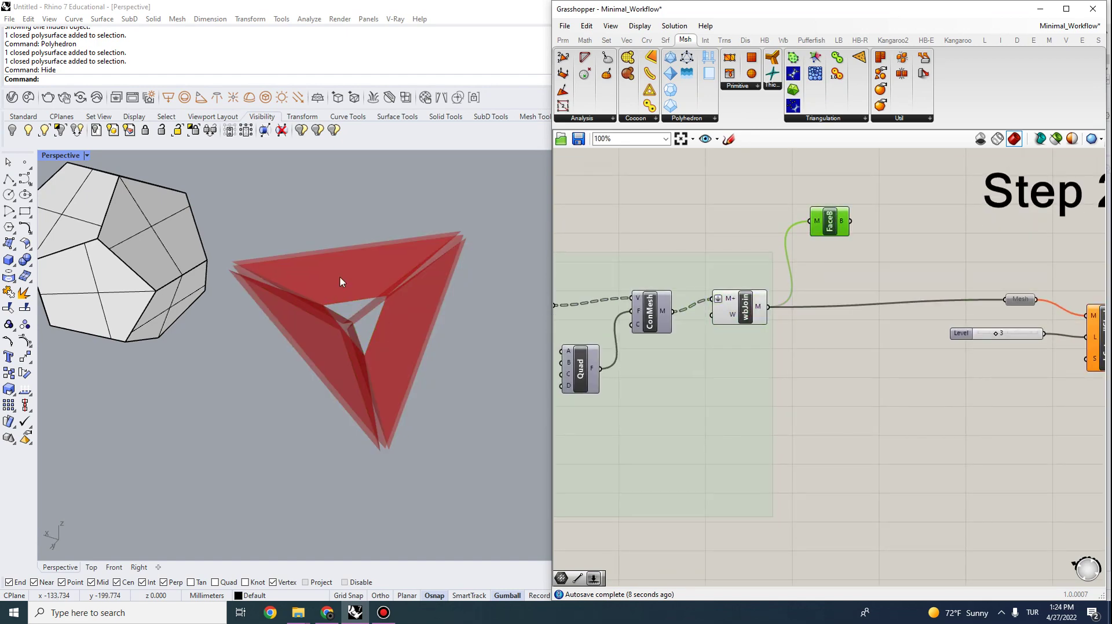
Enable the Mesh parameter that feeds the wbCatmullClark component again.
right_click_drag(912, 337, 546, 298)
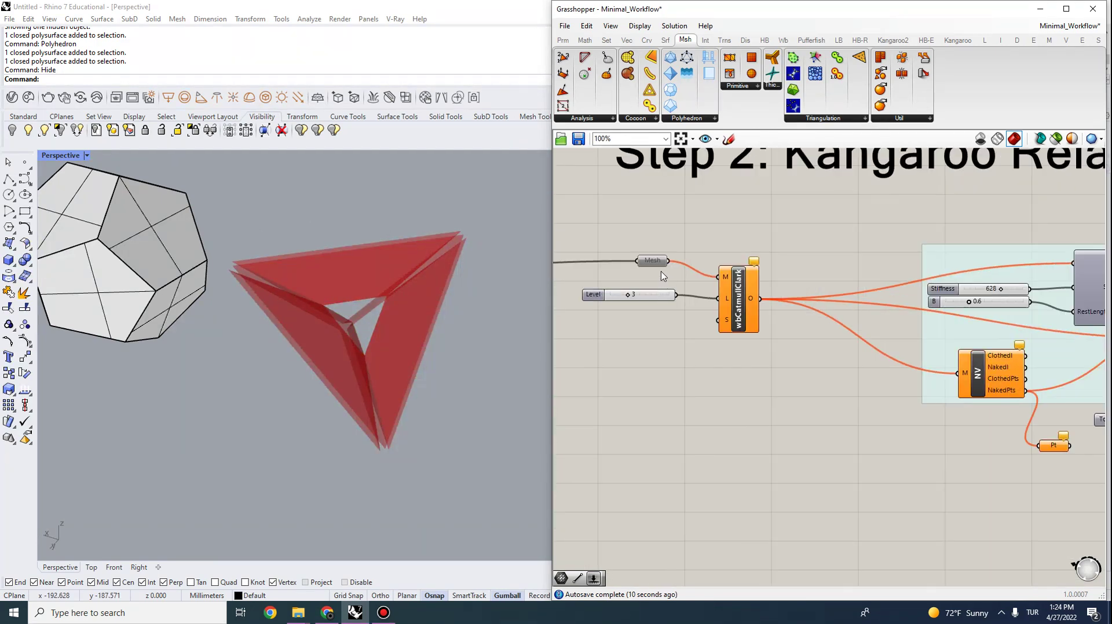
right_click(653, 260)
left_click(693, 296)
scroll(724, 290, "down", 4)
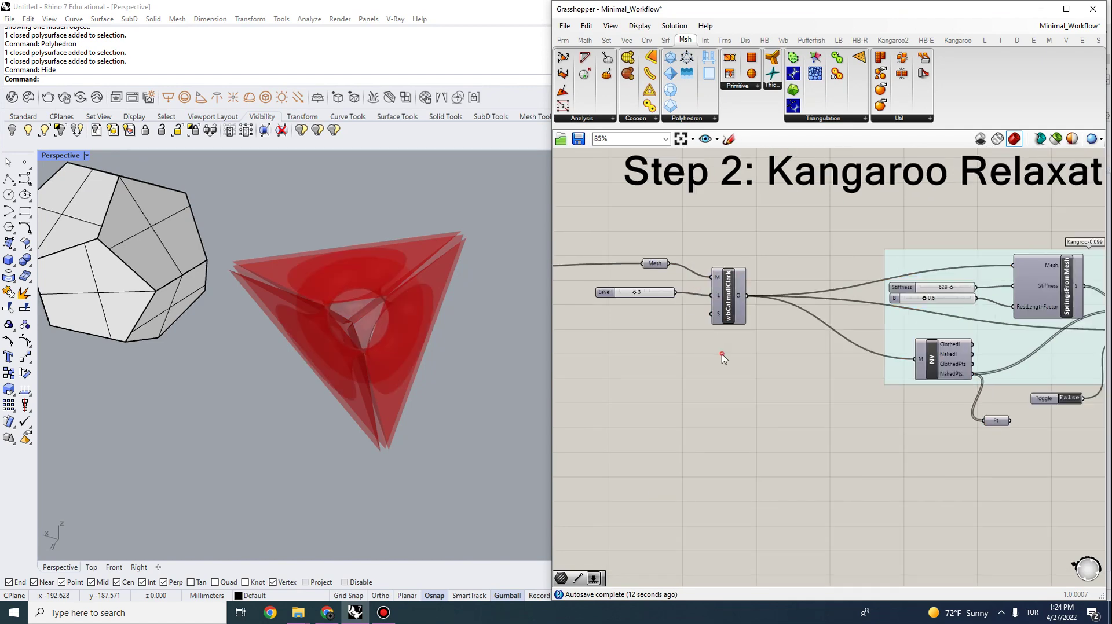
Turn off the preview of the wbJoin component at the end of Step 1.
scroll(711, 285, "up", 3)
left_click(707, 301)
right_click(706, 299)
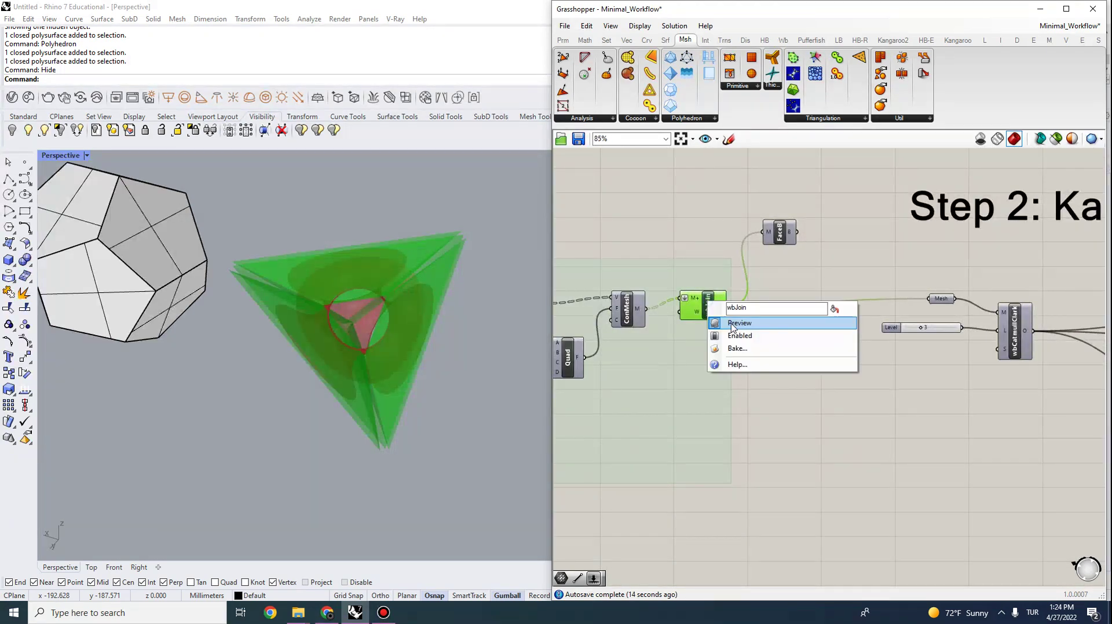
left_click(734, 327)
left_click(789, 332)
Set the toggle wired to Kangaroo's SimulationReset input to True.
scroll(787, 303, "down", 3)
right_click_drag(928, 338, 690, 314)
scroll(932, 327, "up", 4)
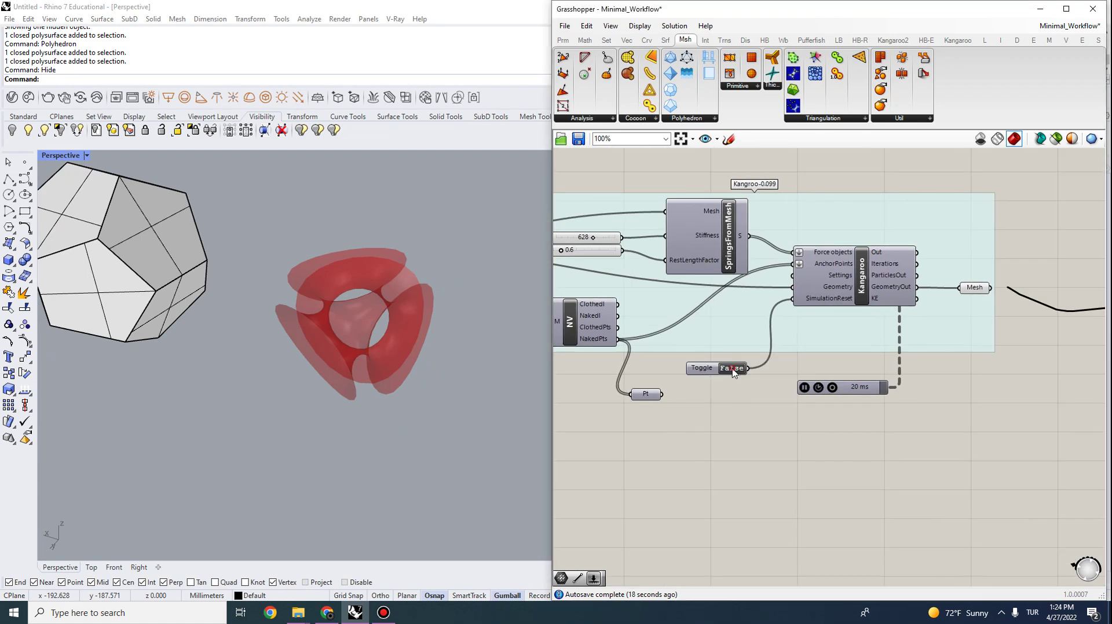
left_click(732, 369)
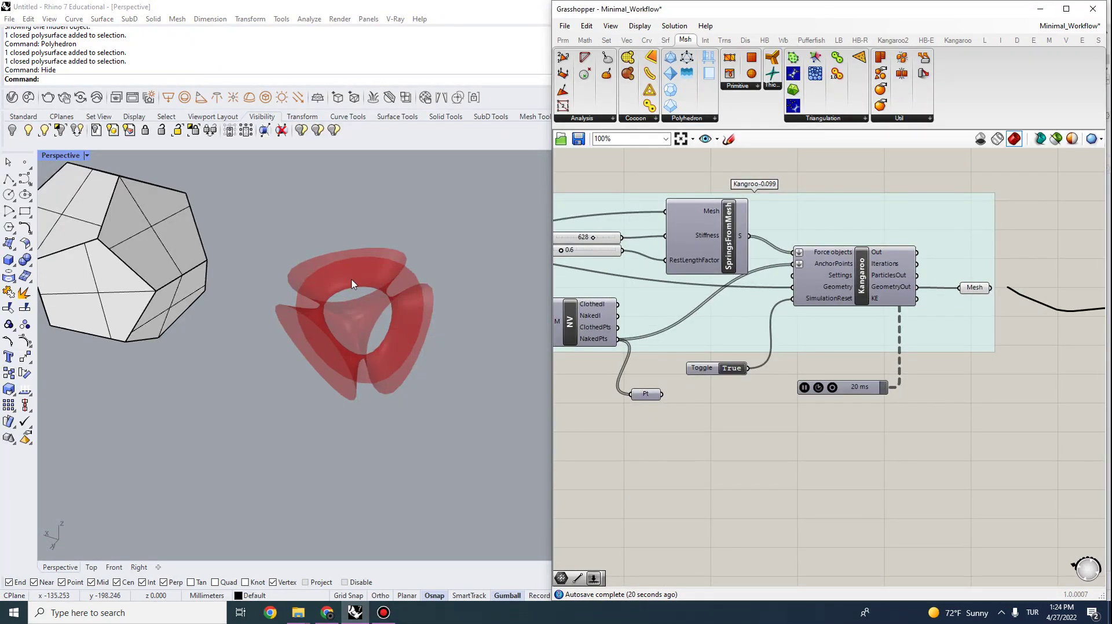
Inspect the subdivided mesh up close and turn off the preview of the wbCatmullClark component.
right_click_drag(706, 306, 1004, 326)
left_click(626, 267)
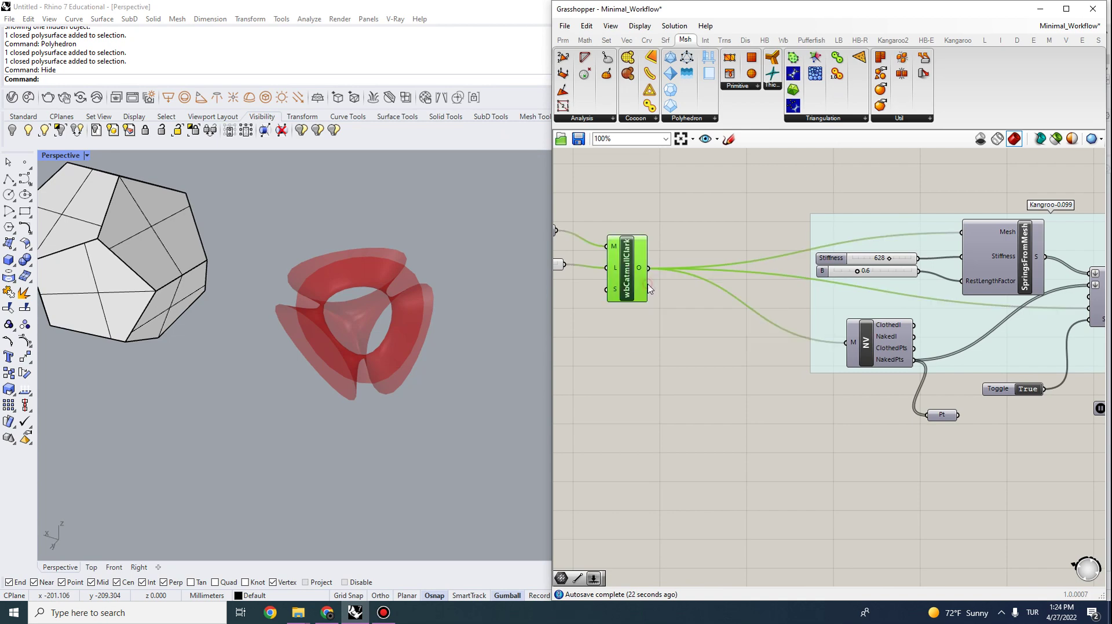
scroll(429, 349, "up", 5)
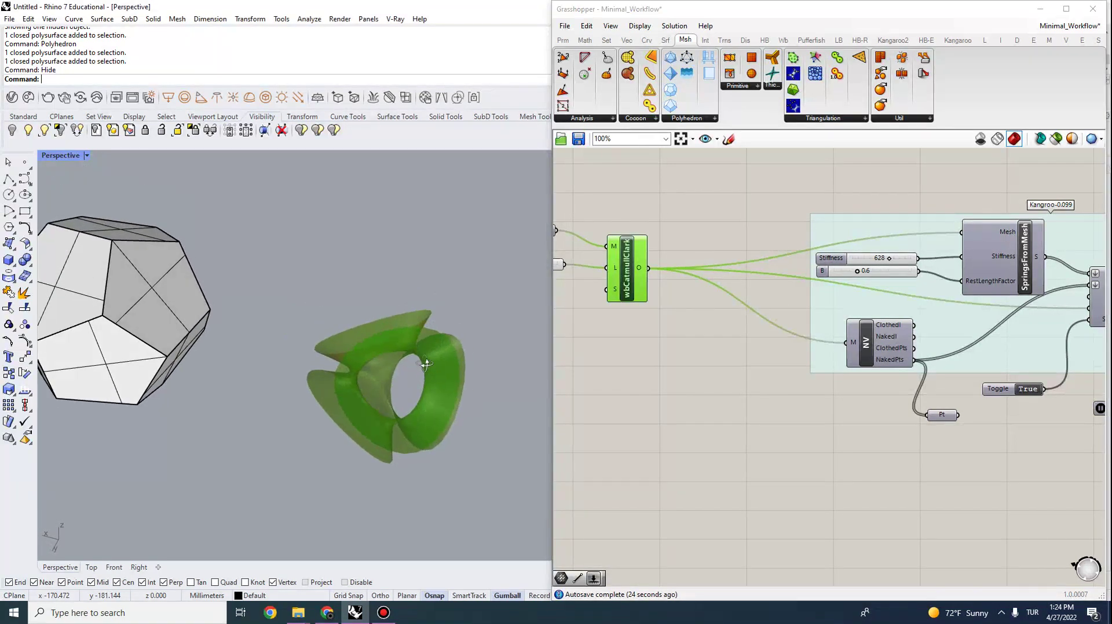
scroll(686, 334, "down", 2)
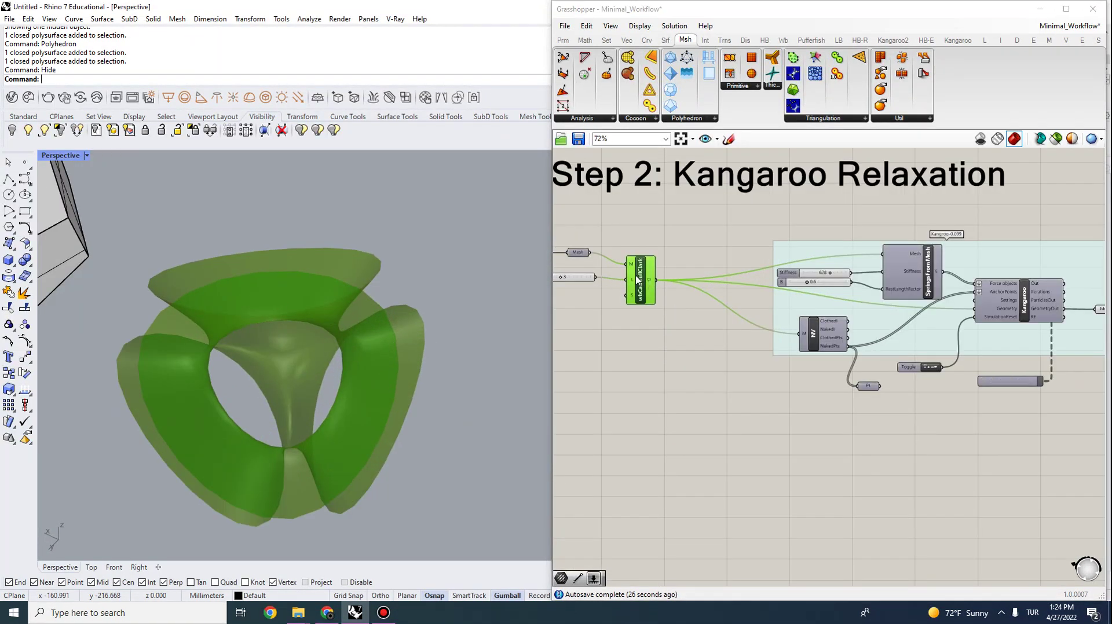
right_click(638, 277)
left_click(663, 298)
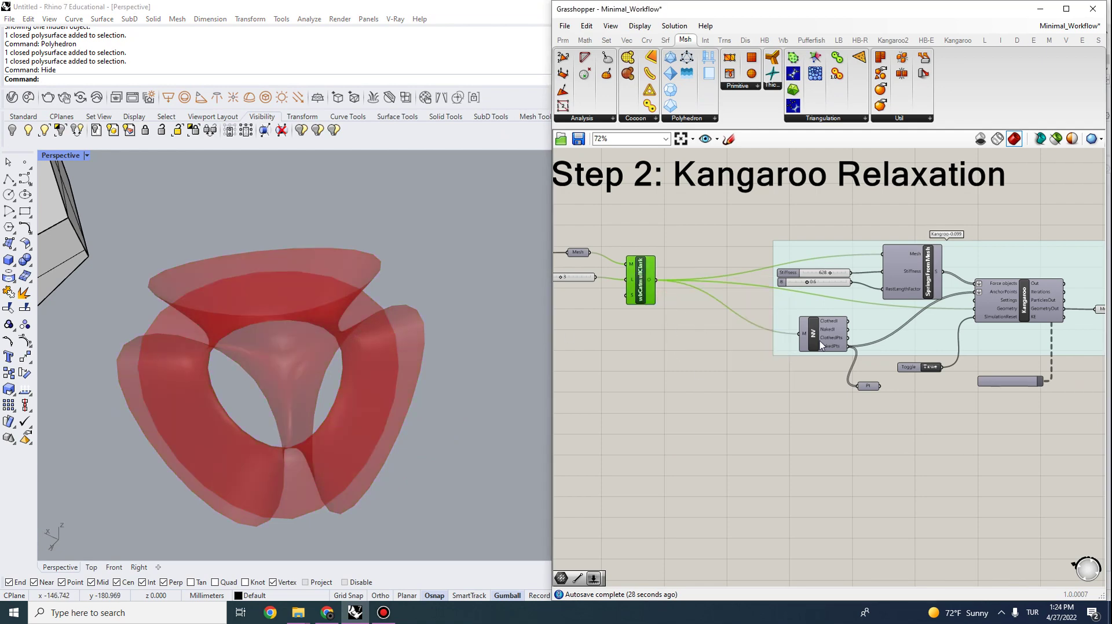
Set the SimulationReset toggle to False to run the Kangaroo relaxation and view the mesh from several angles.
scroll(827, 354, "down", 1)
right_click_drag(909, 398, 788, 411)
scroll(789, 408, "up", 3)
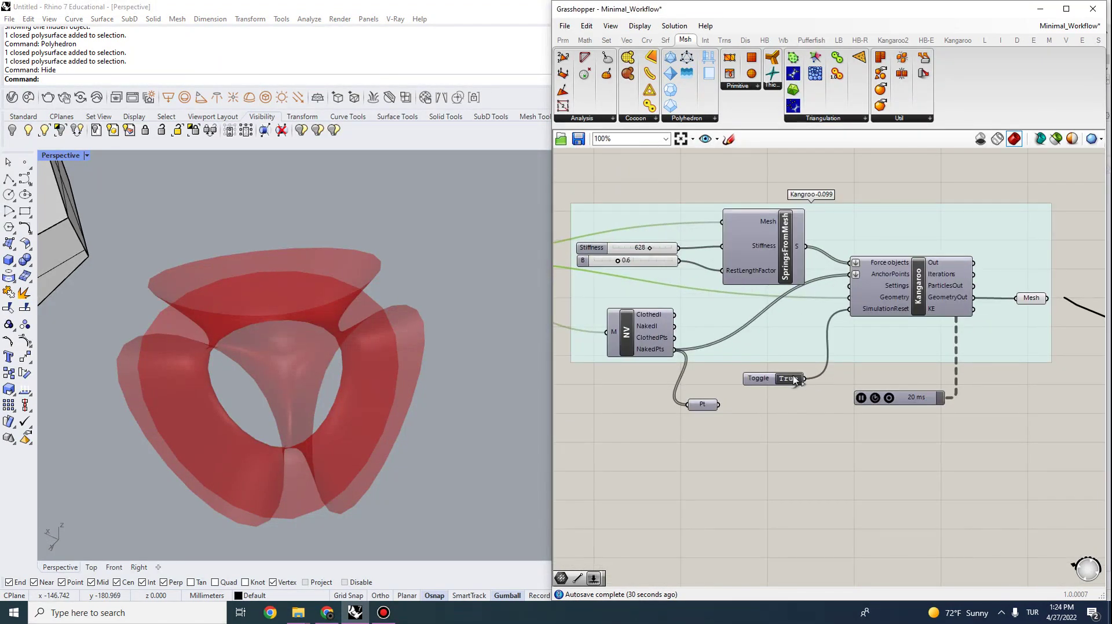
left_click(793, 382)
scroll(379, 369, "down", 7)
right_click_drag(382, 370, 337, 330)
scroll(276, 207, "up", 2)
right_click_drag(276, 207, 355, 266)
scroll(354, 228, "up", 3)
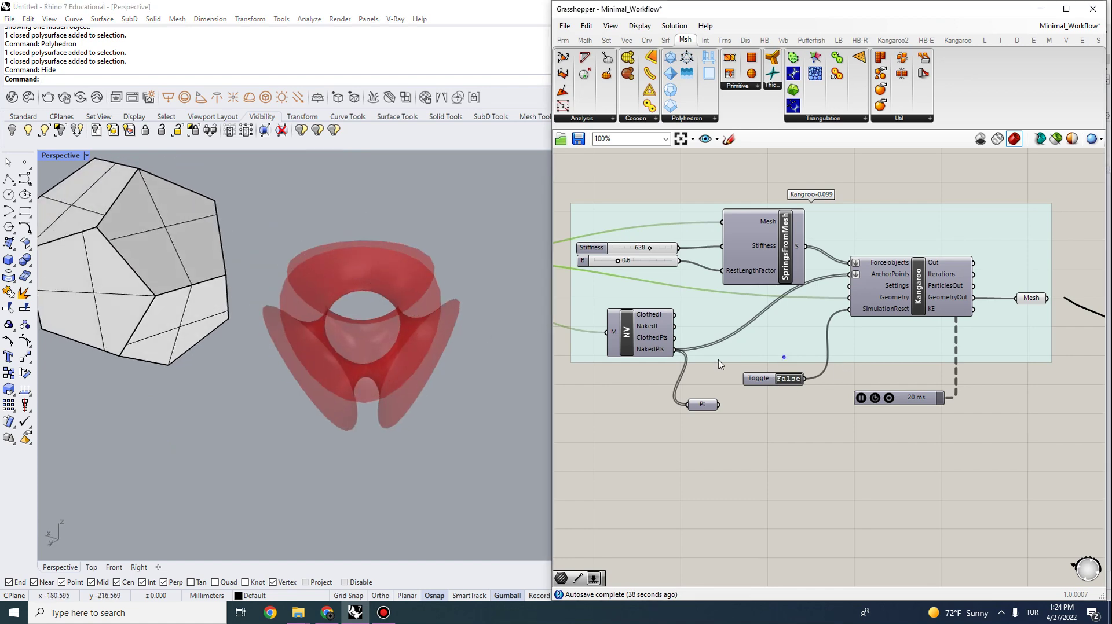
Bake the Mesh parameter connected to Kangaroo's GeometryOut output into the Rhino document.
right_click_drag(784, 357, 592, 361)
left_click(840, 303)
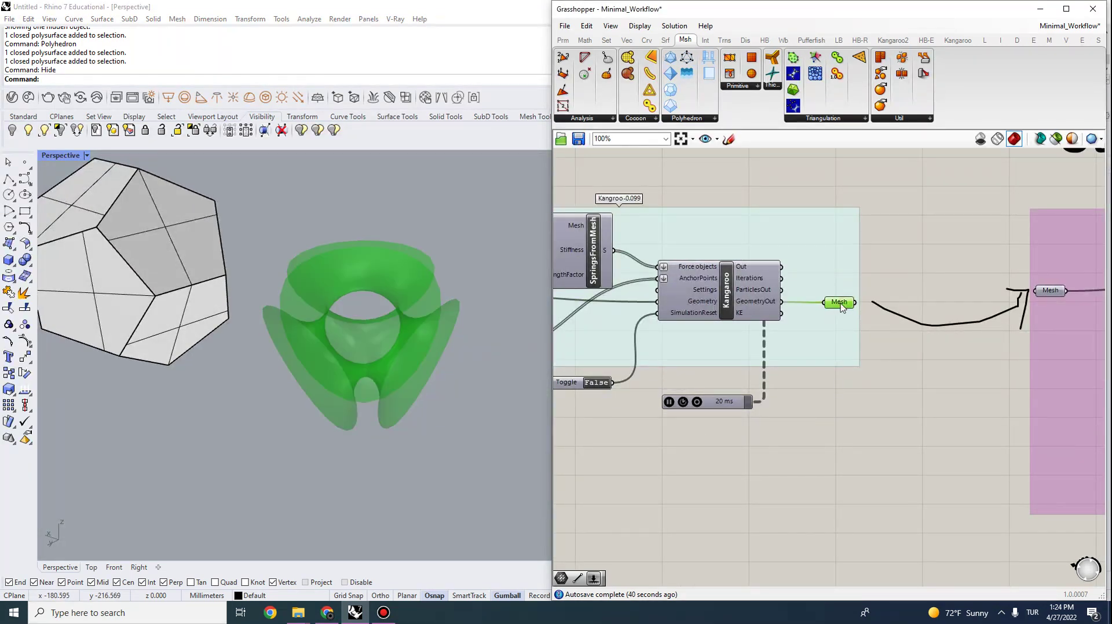
right_click(837, 302)
left_click(881, 350)
left_click(893, 458)
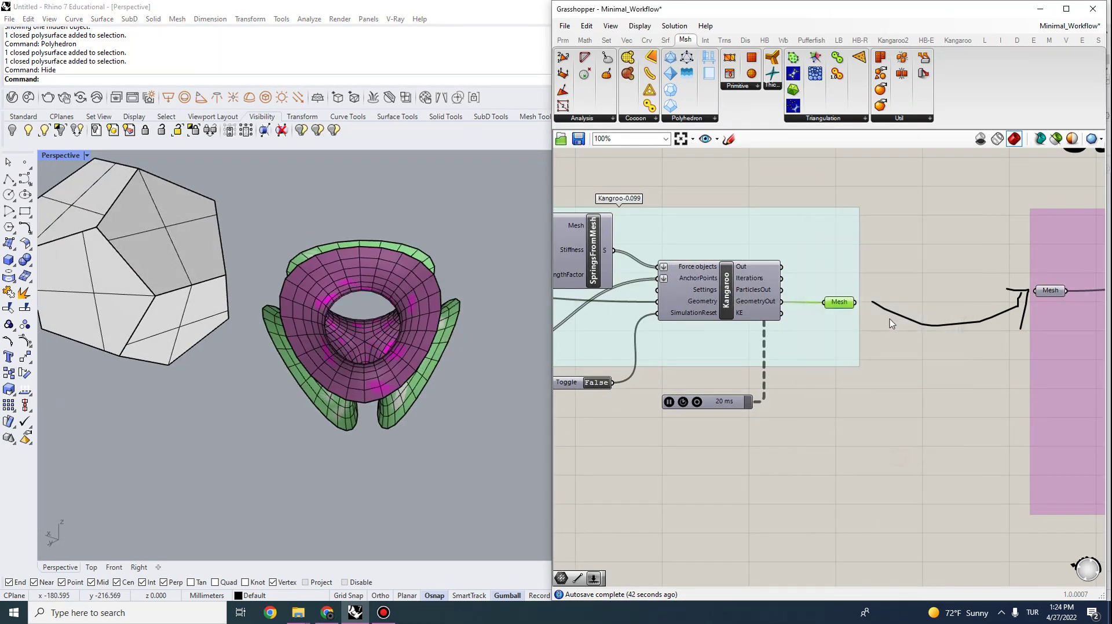
Move the baked mesh away from the green preview, in front of the dodecahedron, and check it from several angles.
scroll(342, 391, "down", 5)
left_click_drag(342, 392, 287, 460)
right_click_drag(335, 511, 346, 450)
scroll(312, 379, "up", 5)
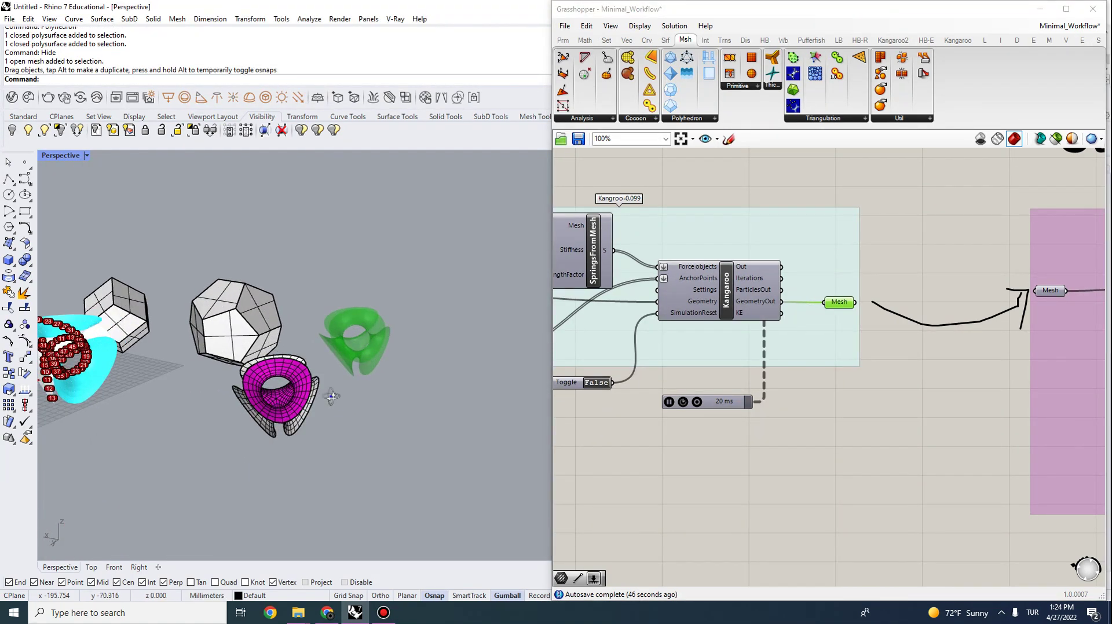
right_click_drag(312, 379, 379, 354)
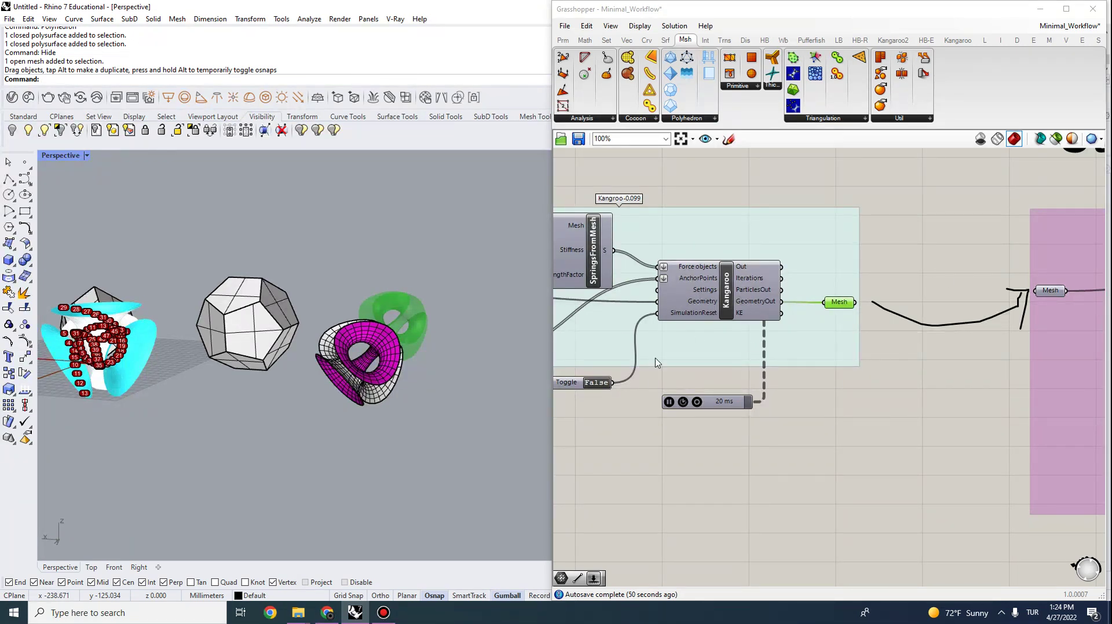
scroll(860, 320, "up", 2)
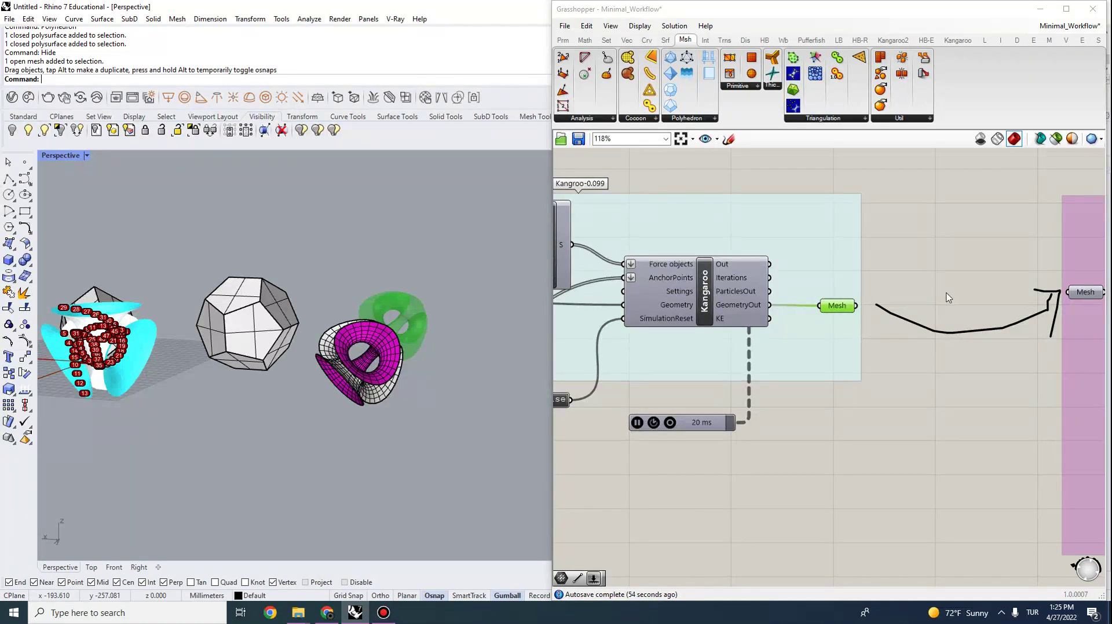
mouse_move(405, 313)
right_mouse_down()
mouse_move(360, 311)
mouse_move(401, 317)
right_mouse_up()
scroll(371, 305, "up", 4)
left_click(392, 315)
scroll(391, 316, "down", 4)
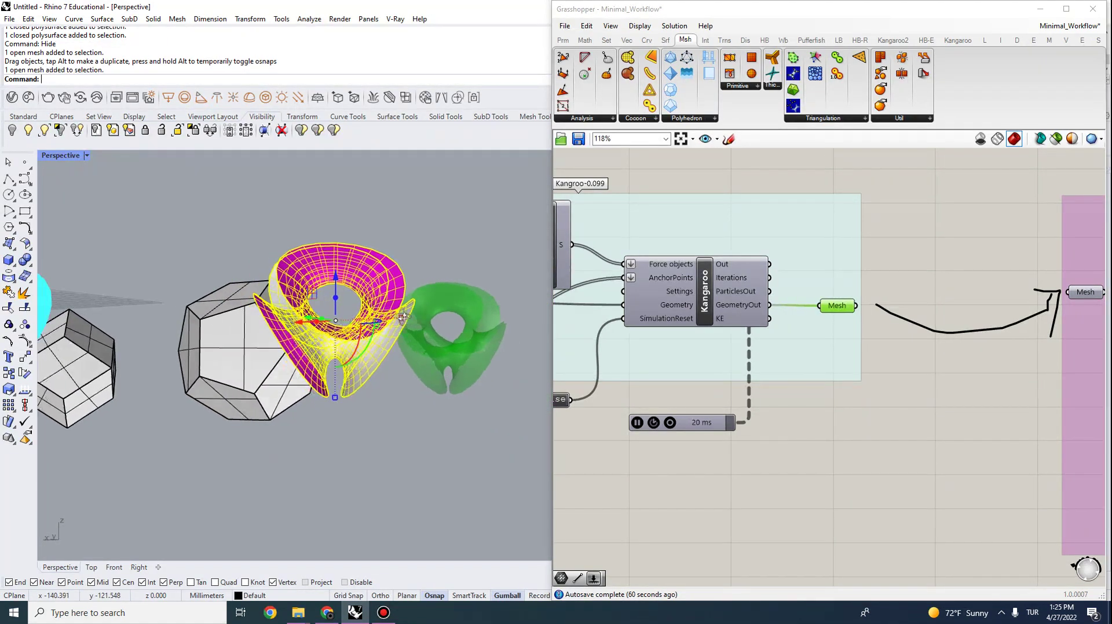
right_click_drag(948, 373, 804, 352)
left_click(404, 447)
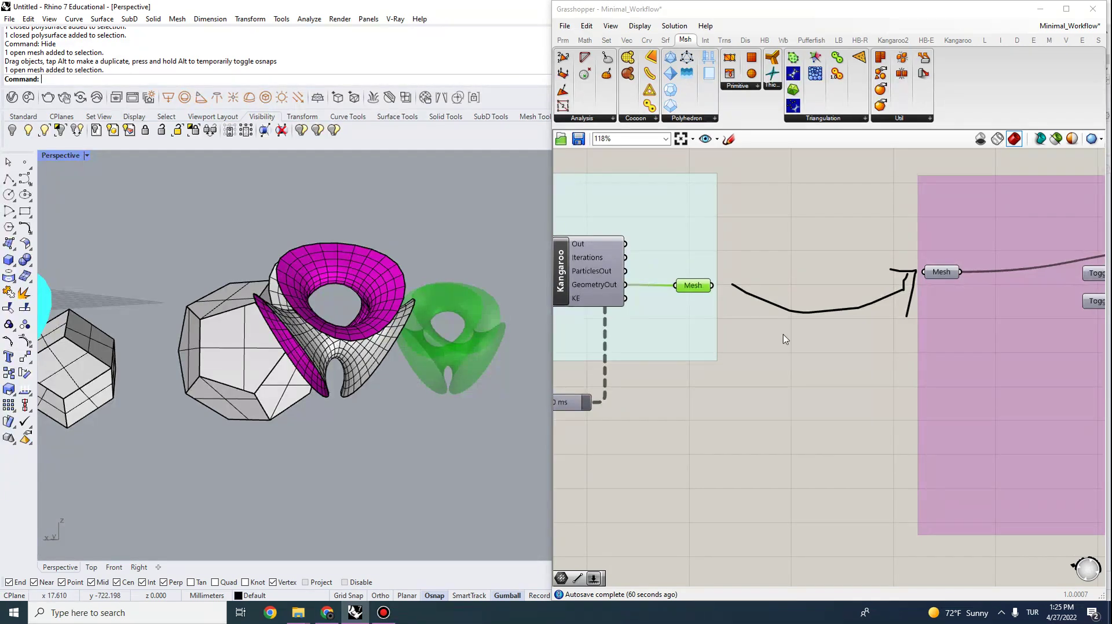
Examine the Step 3 Mesh Strips group and the component set of the mesh strip plugin.
scroll(701, 245, "down", 3)
right_click_drag(983, 288, 705, 279)
scroll(713, 269, "down", 1)
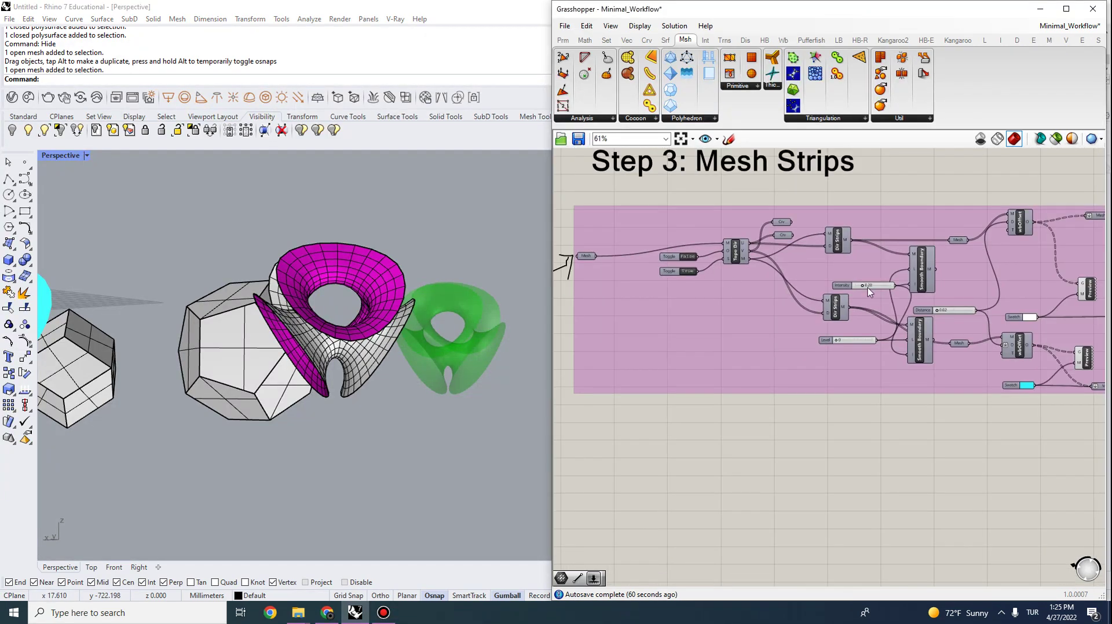
scroll(866, 290, "down", 2)
right_click_drag(866, 292, 807, 296)
scroll(759, 281, "up", 3)
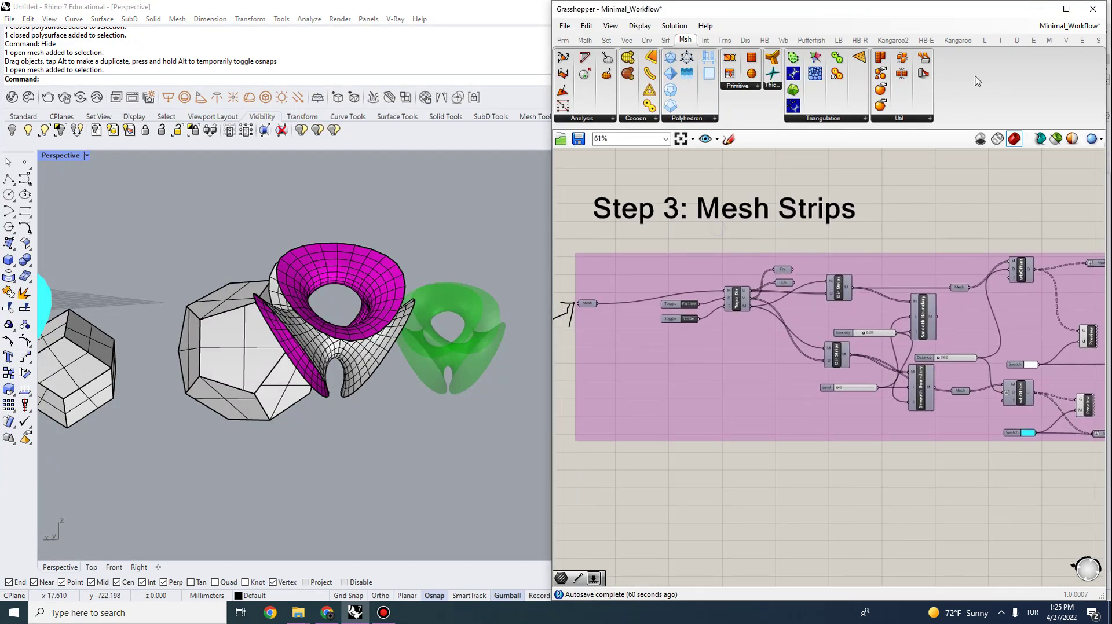
left_click(1098, 42)
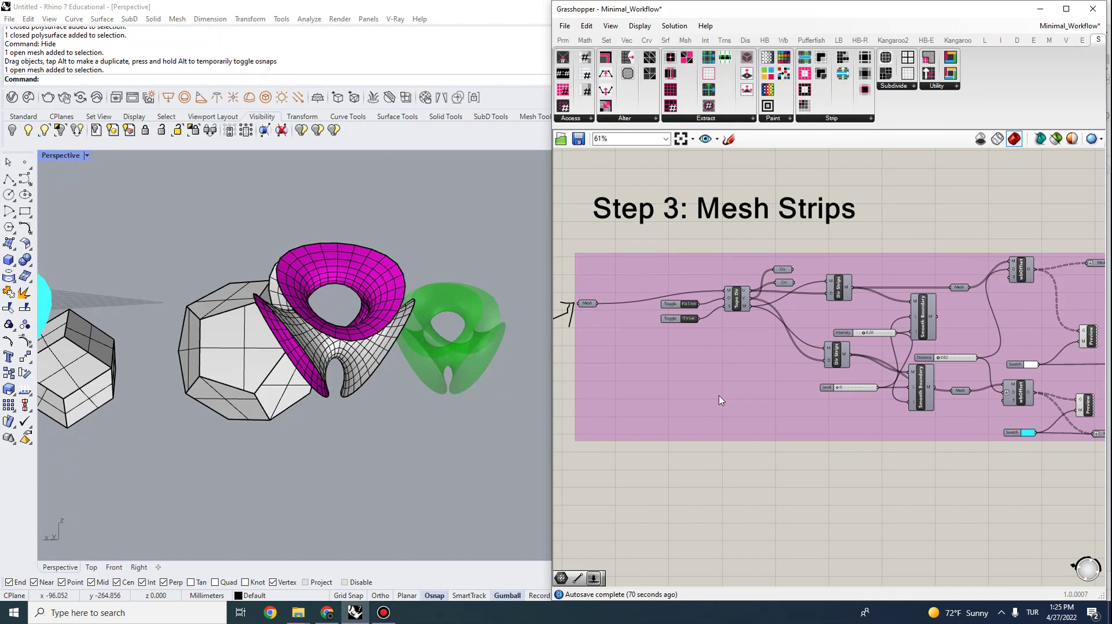
Set the baked mesh as the one mesh of the Mesh parameter in the Step 3 Mesh Strips group.
scroll(583, 318, "up", 3)
right_click(582, 317)
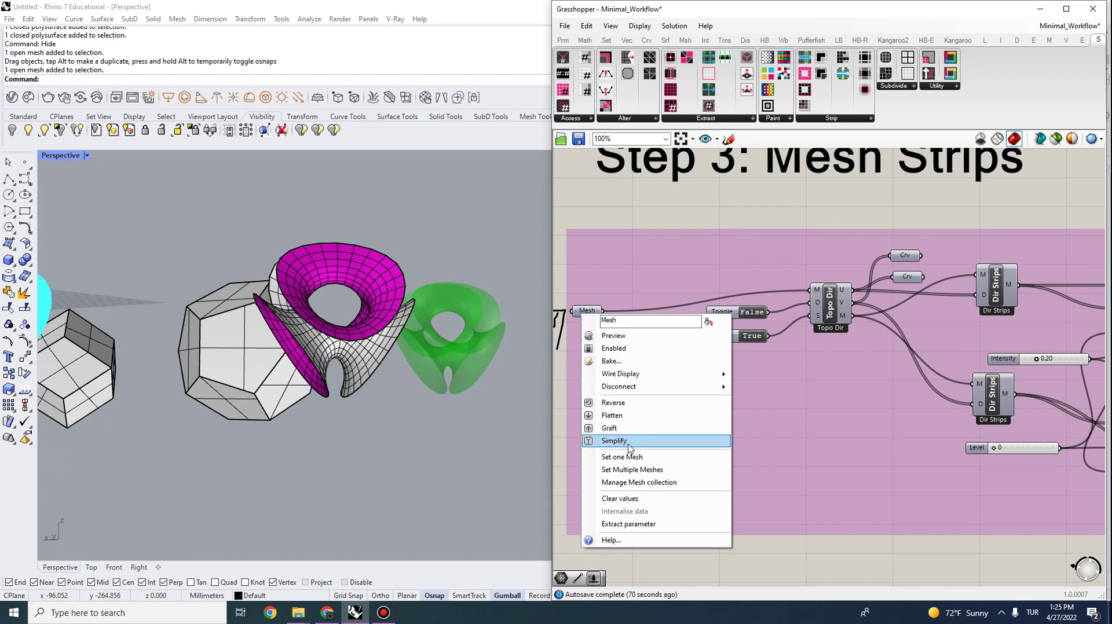
left_click(605, 457)
left_click(376, 348)
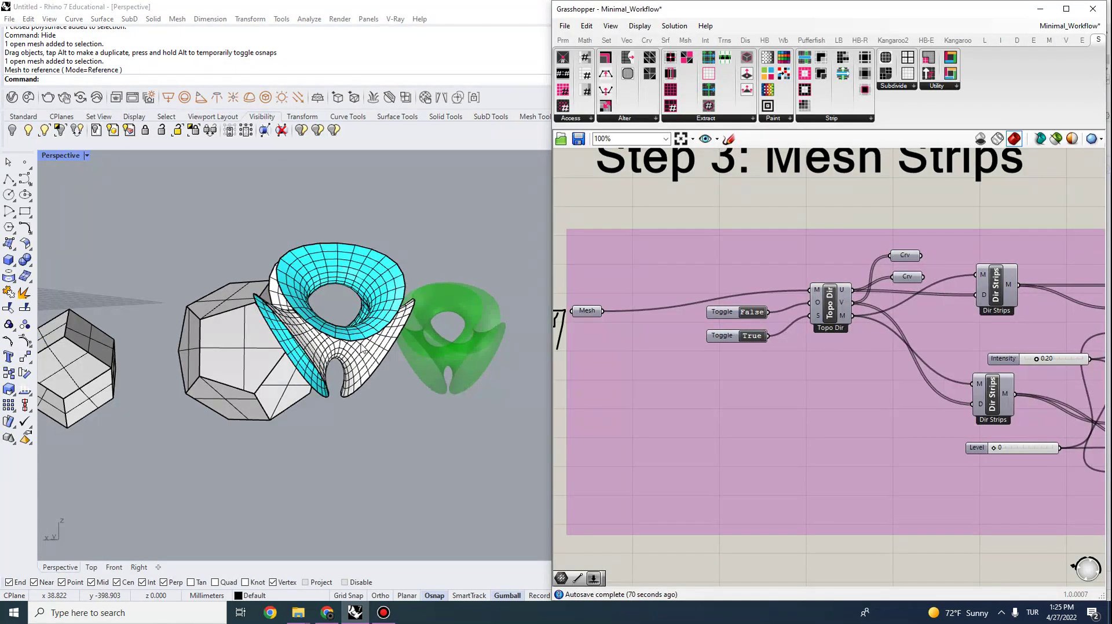
Hide the baked mesh in the Rhino viewport so the Grasshopper strip preview can be seen on its own.
left_click(351, 320)
scroll(351, 321, "up", 4)
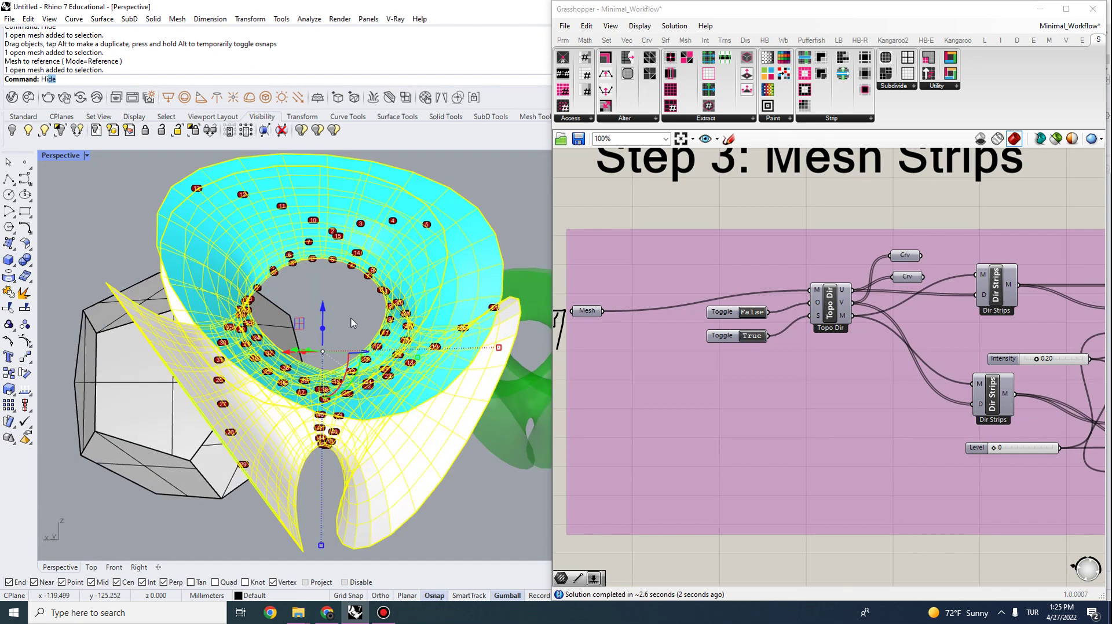
key("Return")
scroll(350, 318, "down", 5)
scroll(921, 377, "down", 3)
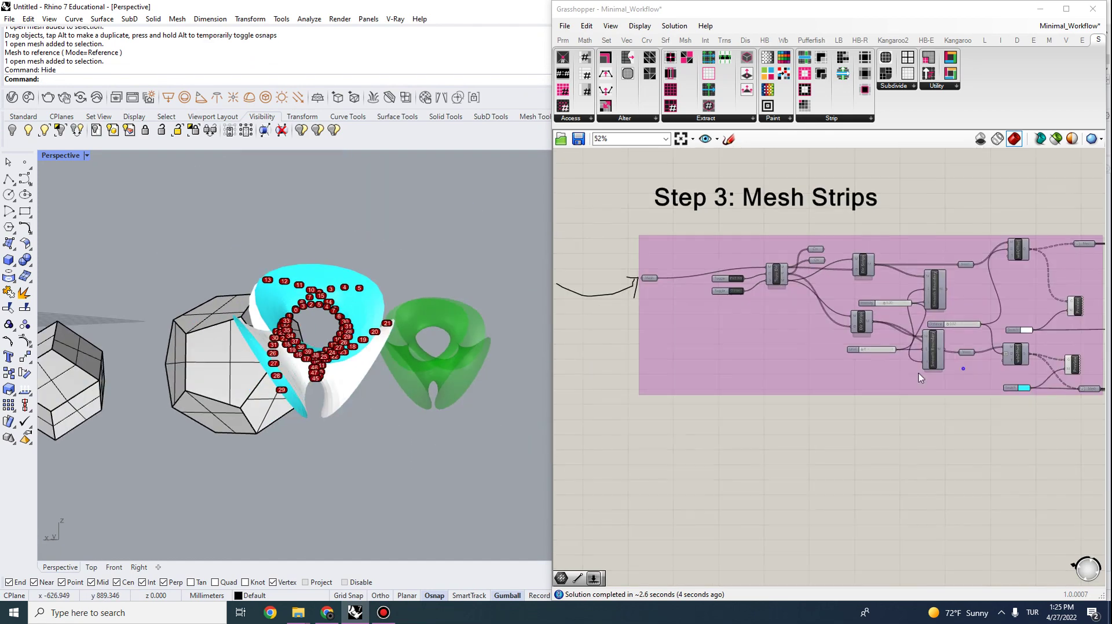
Move the upper Curve parameter fed by Topo Dir below the other Curve parameter in the Step 3 Mesh Strips group.
scroll(874, 317, "up", 3)
left_click(932, 307)
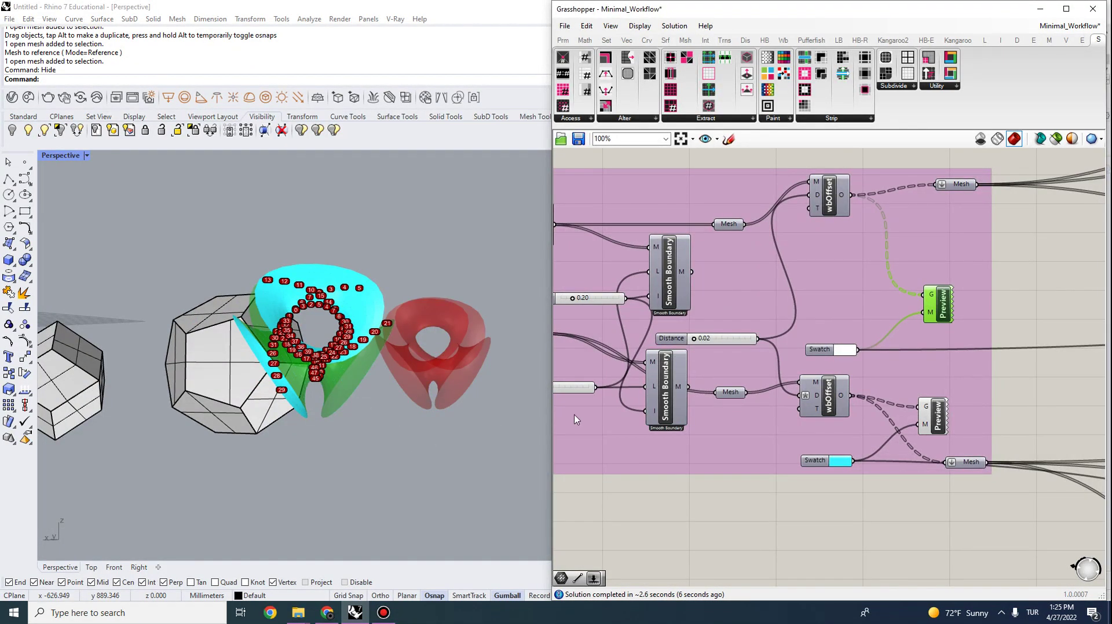
right_click_drag(694, 460, 876, 486)
scroll(656, 339, "down", 1)
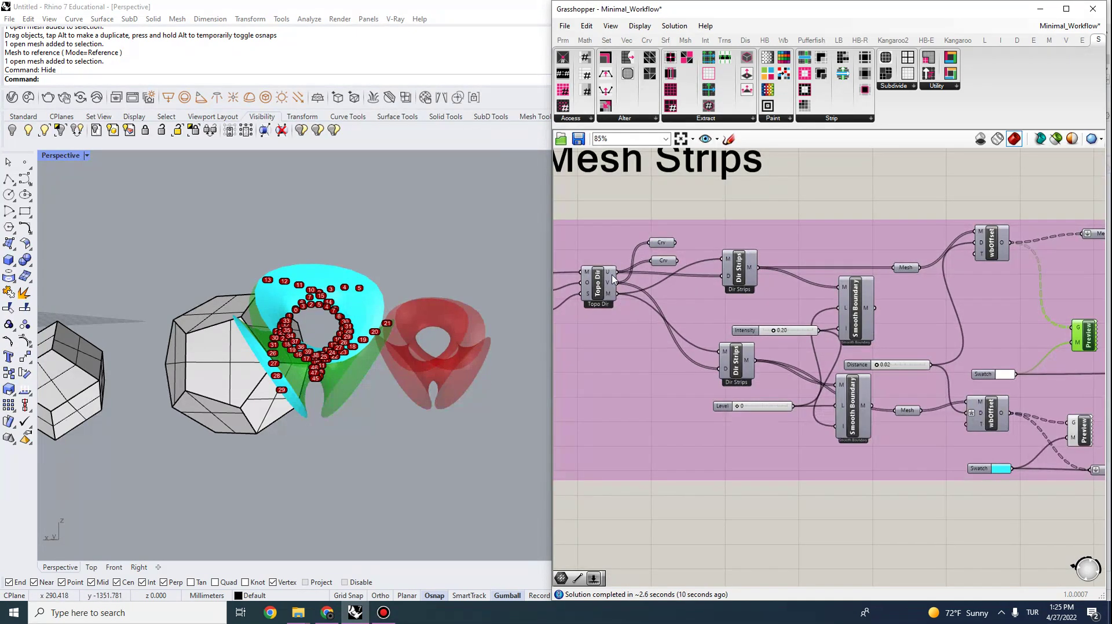
left_click_drag(662, 245, 669, 299)
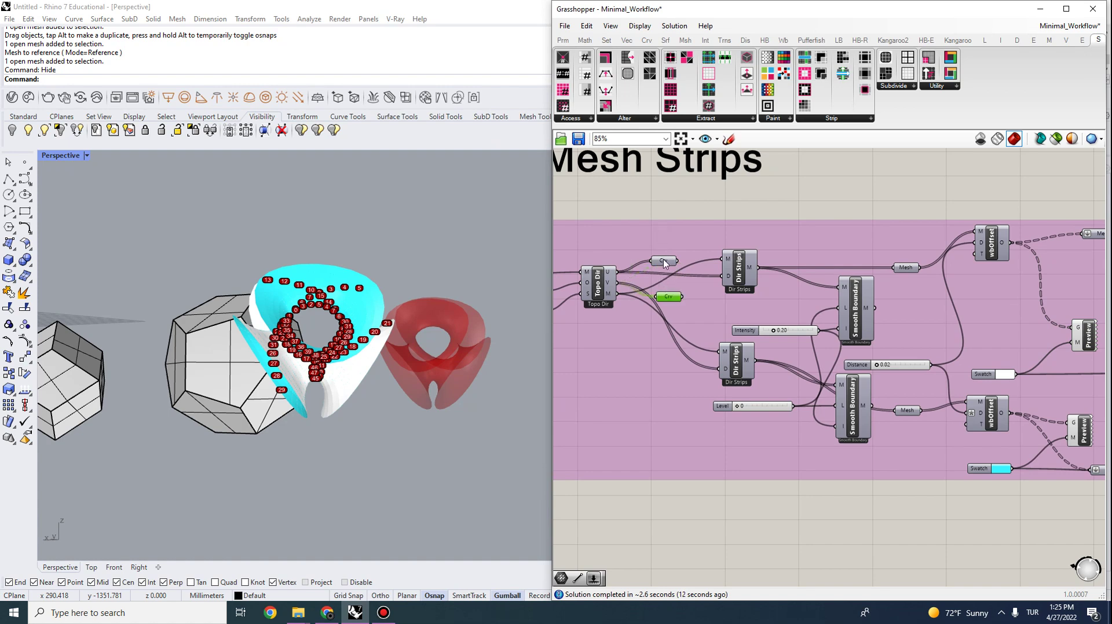
Turn on the preview of the upper Curve parameter and inspect its direction curves on the mesh.
left_click(664, 260)
right_click(664, 260)
left_click(686, 281)
scroll(363, 325, "up", 6)
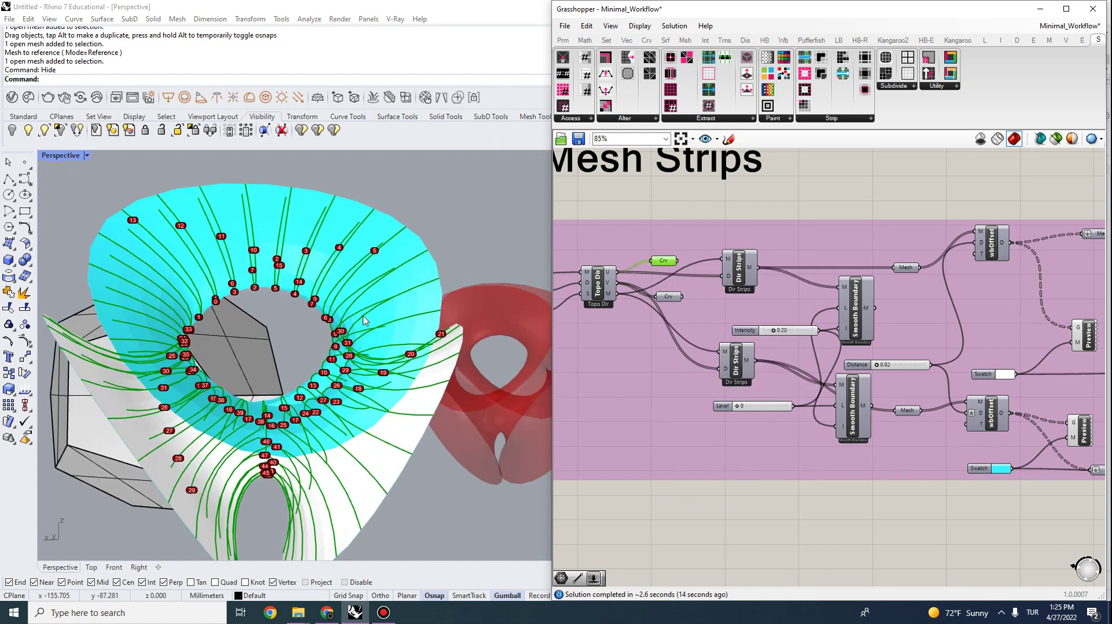
scroll(364, 326, "down", 5)
right_click_drag(363, 327, 381, 379)
scroll(381, 379, "up", 2)
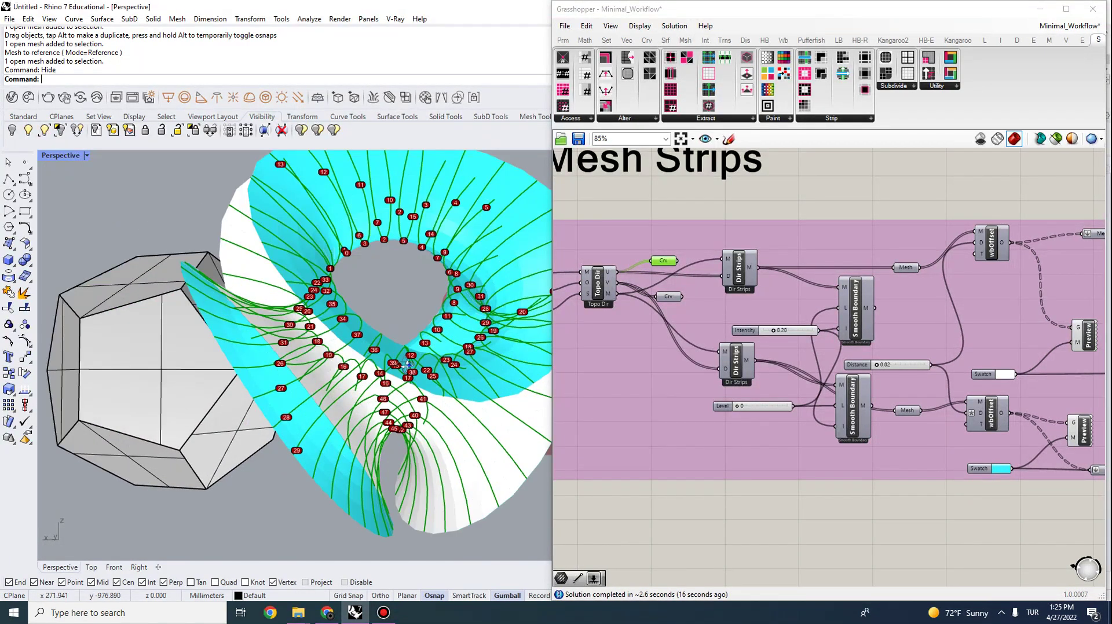
scroll(405, 382, "up", 2)
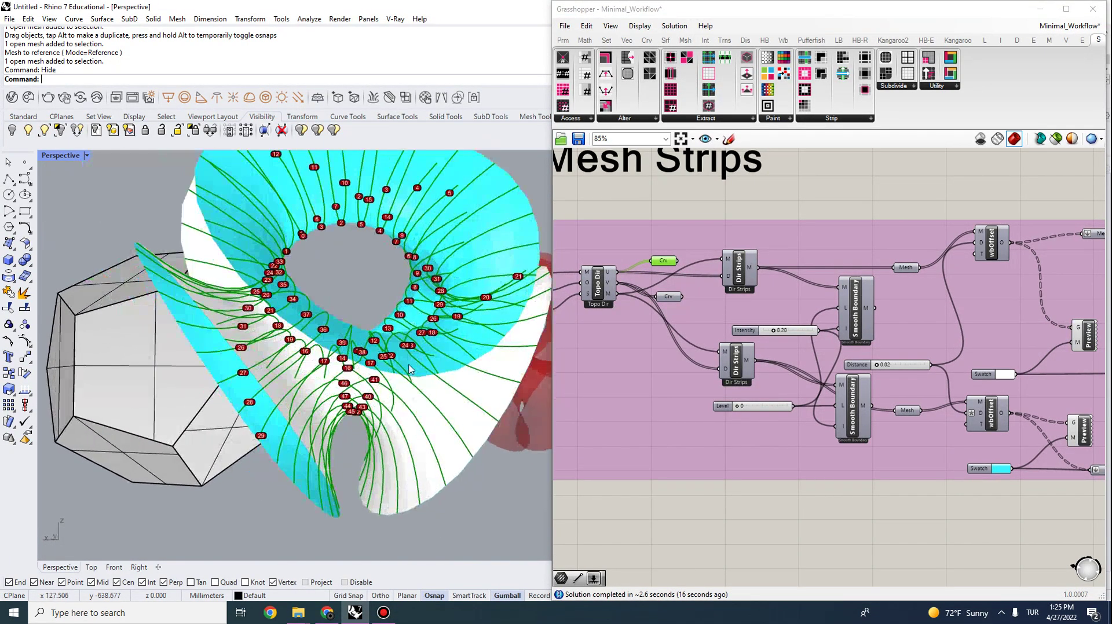
Turn on the preview of the lower Curve parameter as well and inspect the crossing curves on the mesh.
left_click(669, 298)
right_click(669, 298)
left_click(698, 320)
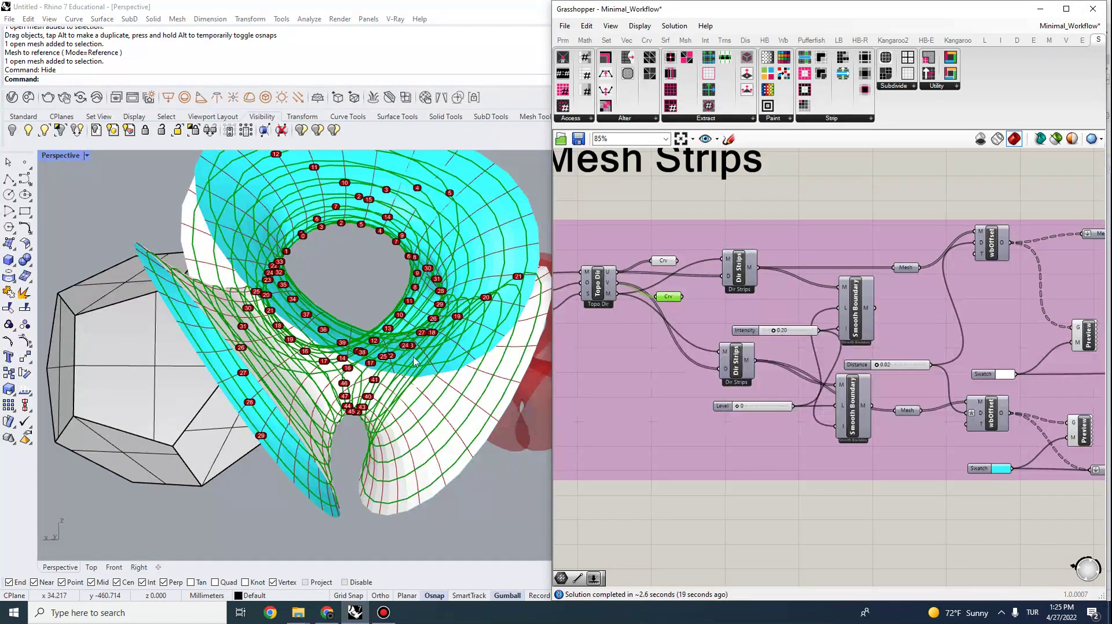
scroll(414, 362, "down", 3)
scroll(426, 480, "up", 3)
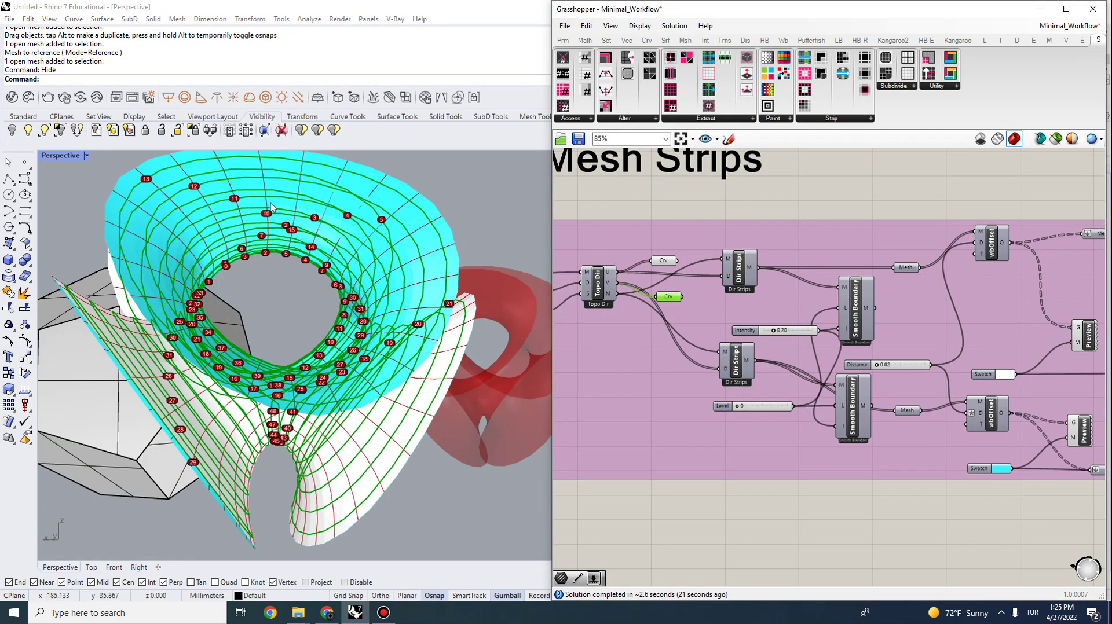
scroll(271, 207, "down", 3)
scroll(289, 301, "up", 3)
scroll(294, 329, "down", 2)
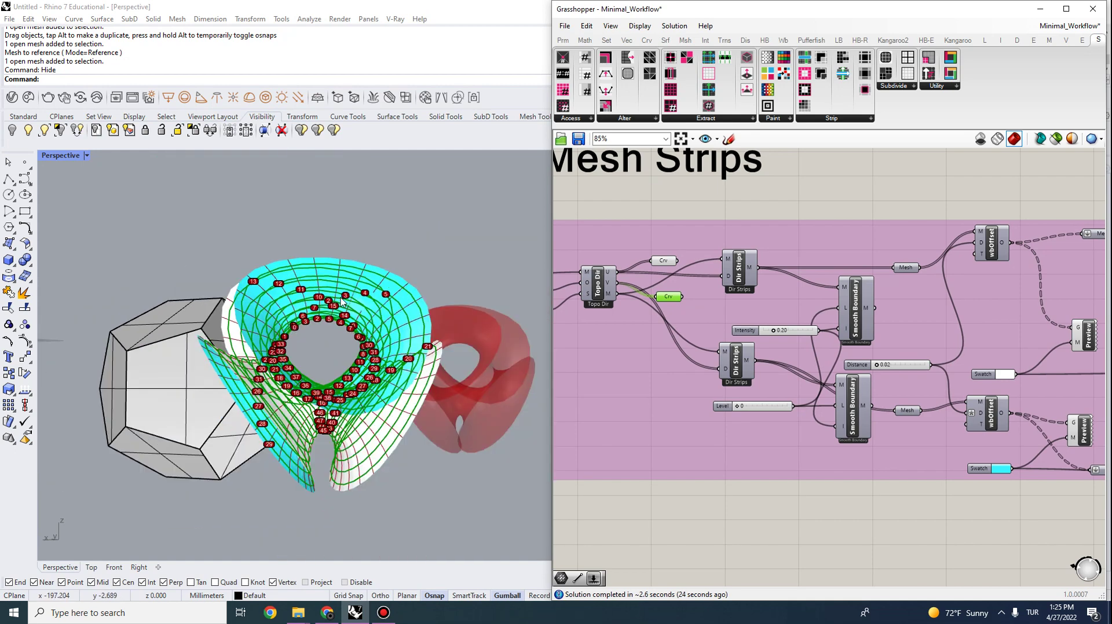
scroll(791, 318, "up", 1)
Shift the Intensity slider slightly away from the Smooth Boundary components and turn off the preview of both Curve parameters.
right_click_drag(790, 334, 759, 321)
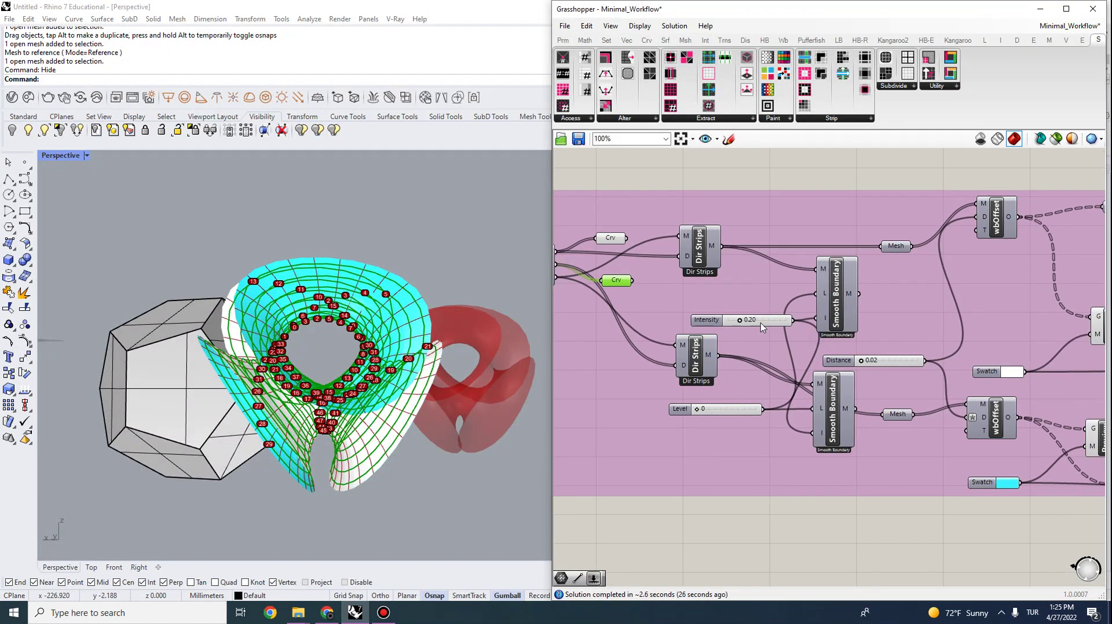
left_click(749, 316)
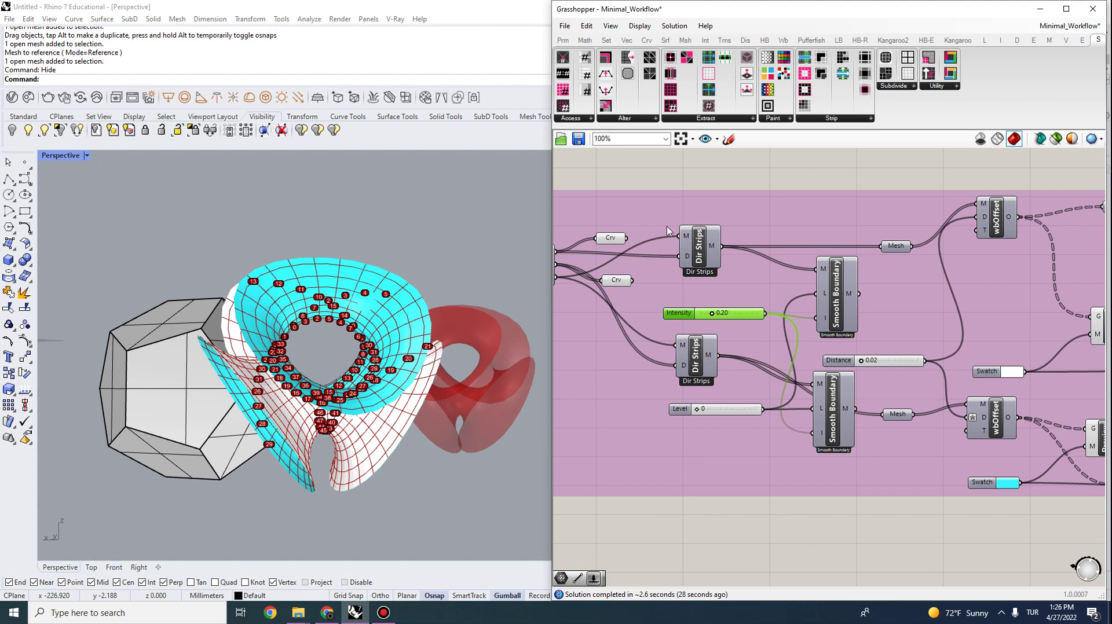
left_click(609, 236)
right_click(609, 238)
left_click(635, 260)
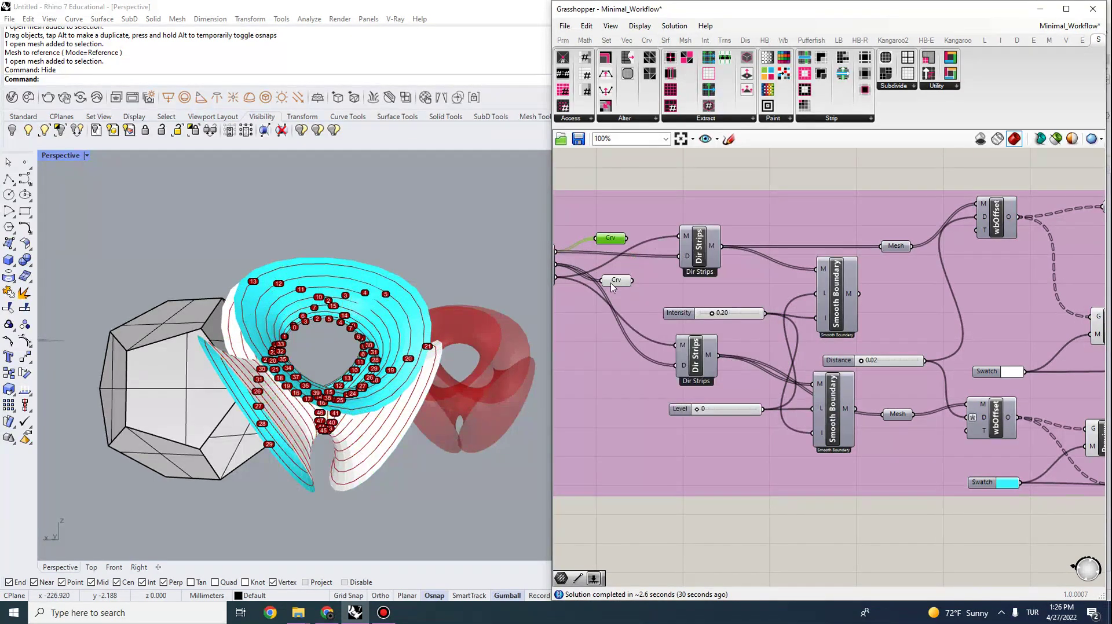
left_click(611, 282)
right_click(611, 283)
left_click(637, 307)
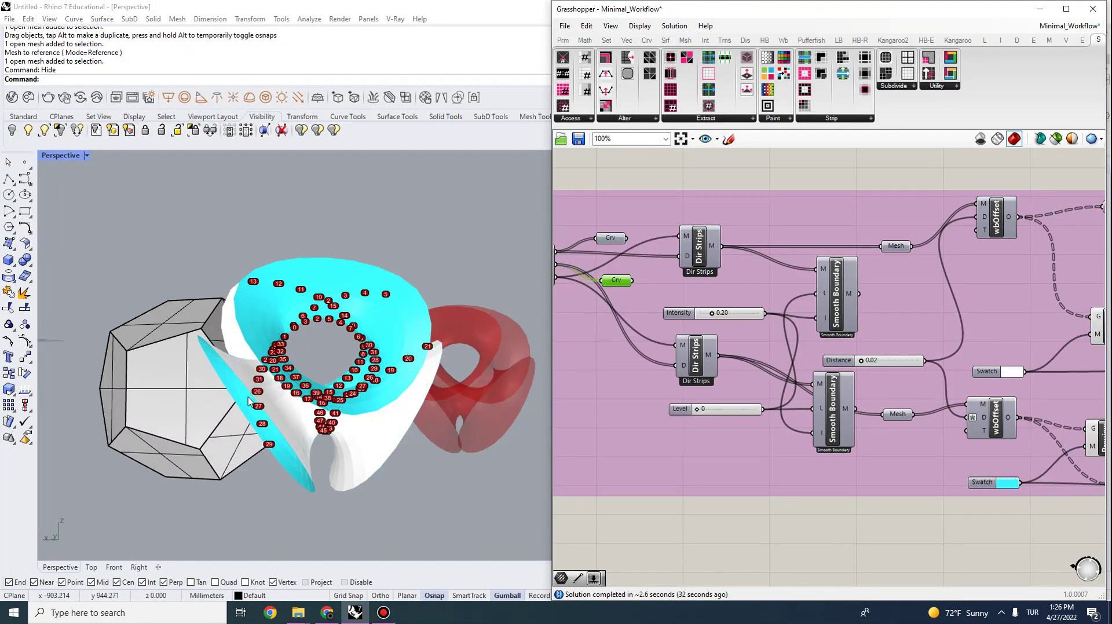
Examine the white and cyan strip preview together with the Dir Strips, Smooth Boundary, wbOffset and Preview components.
scroll(252, 400, "up", 2)
mouse_move(398, 427)
right_mouse_down()
mouse_move(325, 405)
mouse_move(398, 412)
right_mouse_up()
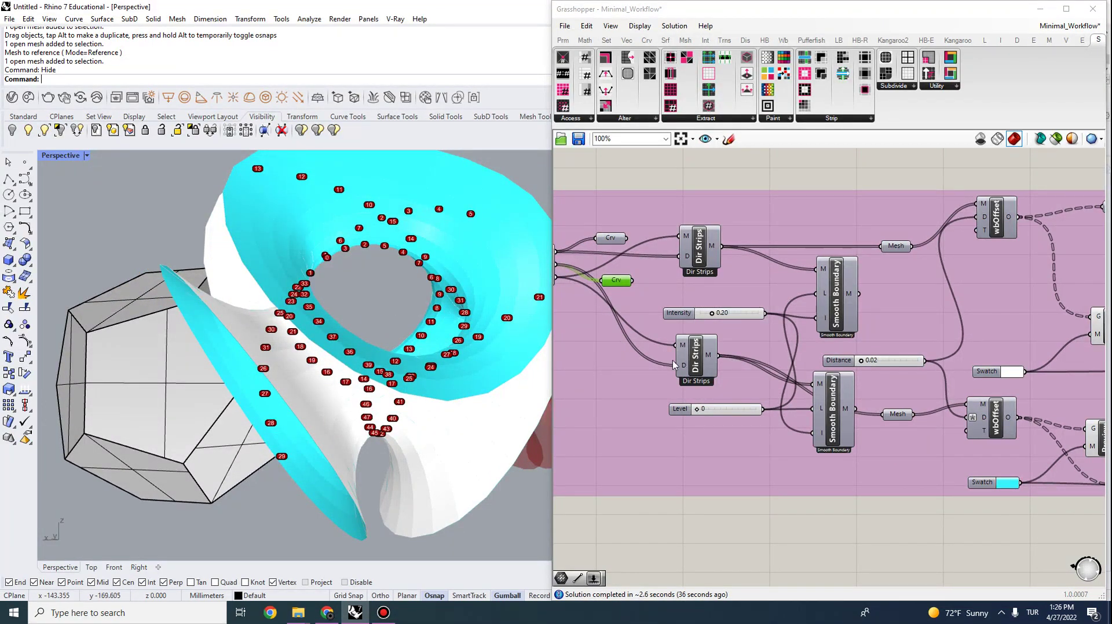
scroll(760, 317, "down", 1)
right_click_drag(950, 369, 831, 331)
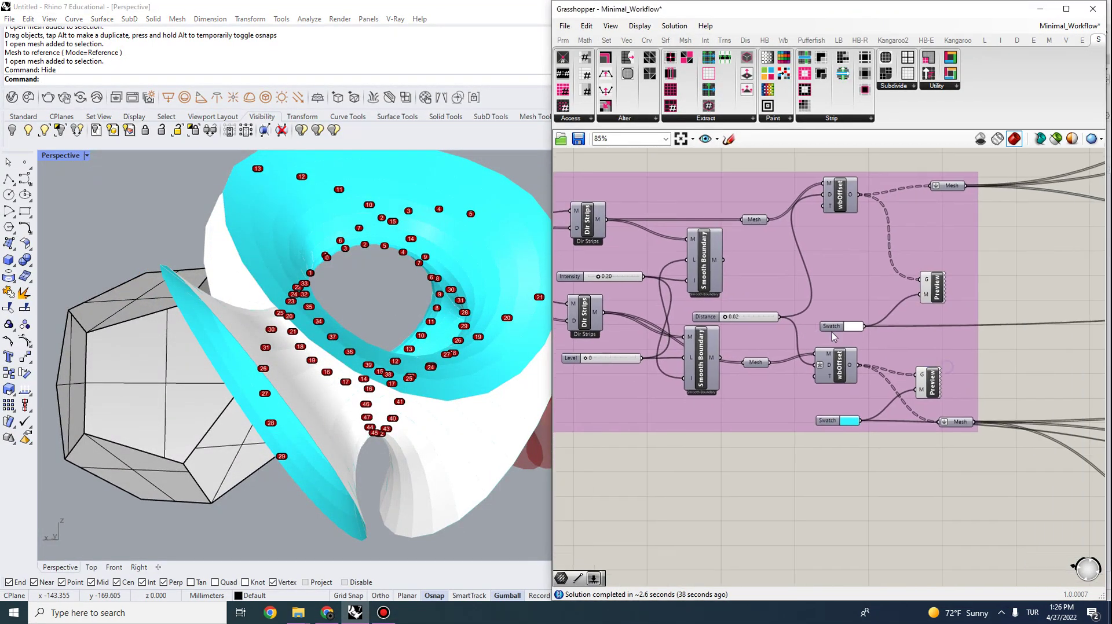
right_click_drag(445, 354, 375, 370)
scroll(370, 335, "down", 3)
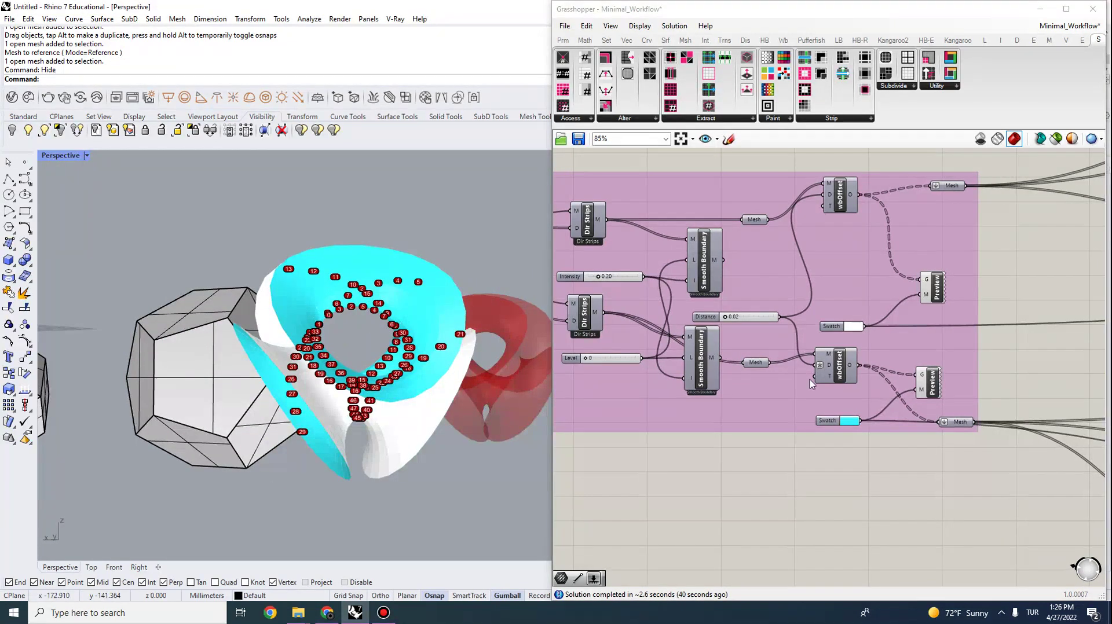
scroll(783, 311, "up", 2)
scroll(750, 329, "up", 1)
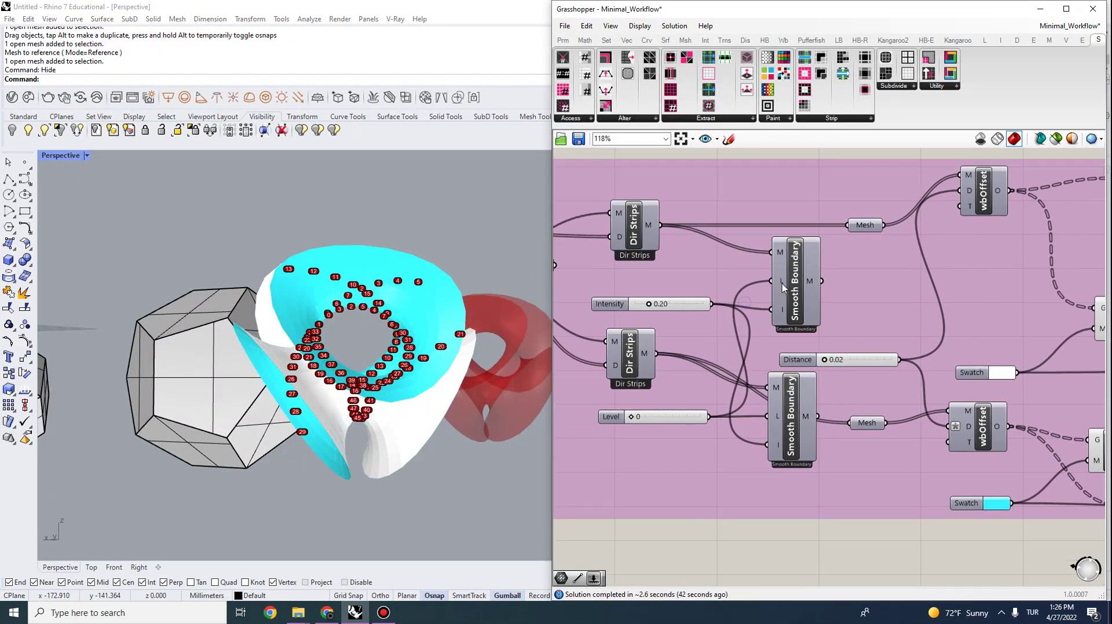
Turn on the preview of both Smooth Boundary components and set the Level slider to 5.
left_click(791, 297)
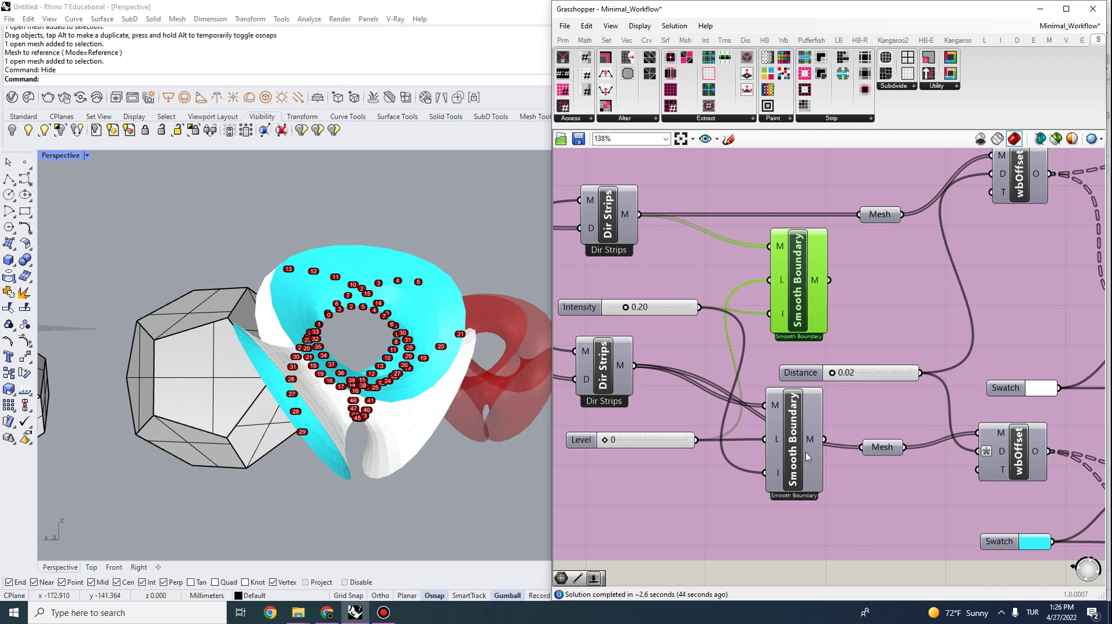
left_click(791, 440)
right_click(791, 439)
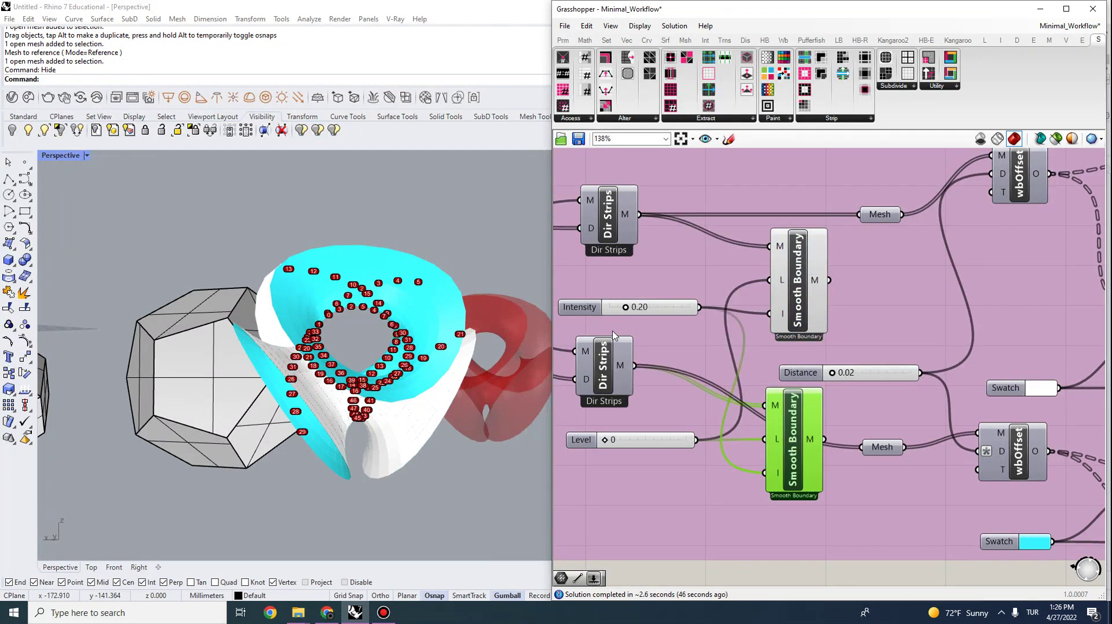
left_click(795, 311)
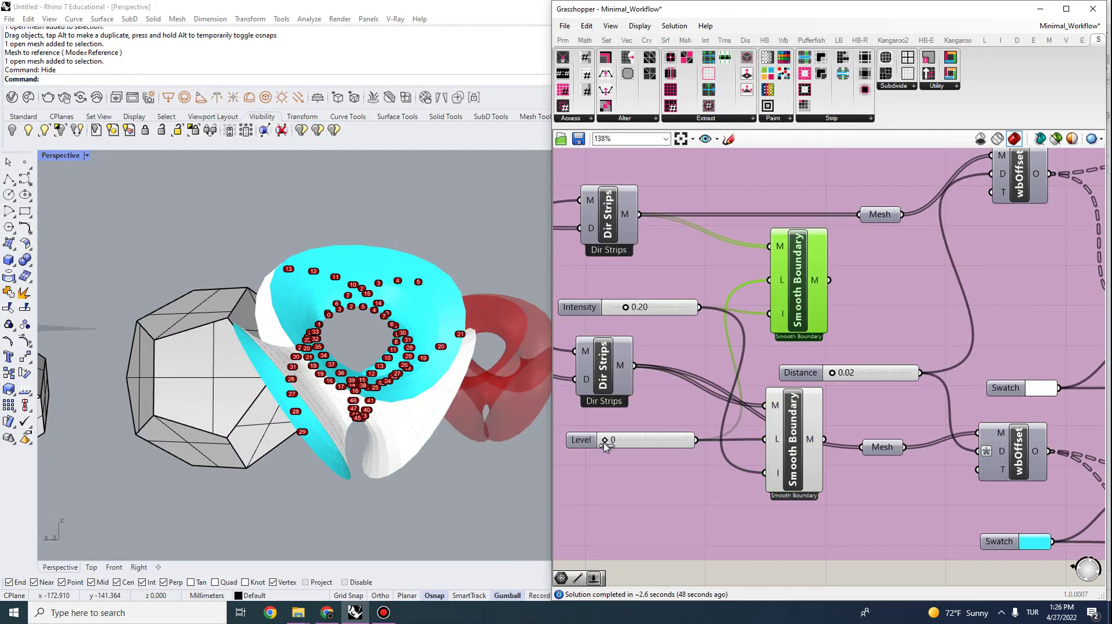
left_click_drag(605, 442, 646, 440)
left_click(800, 461)
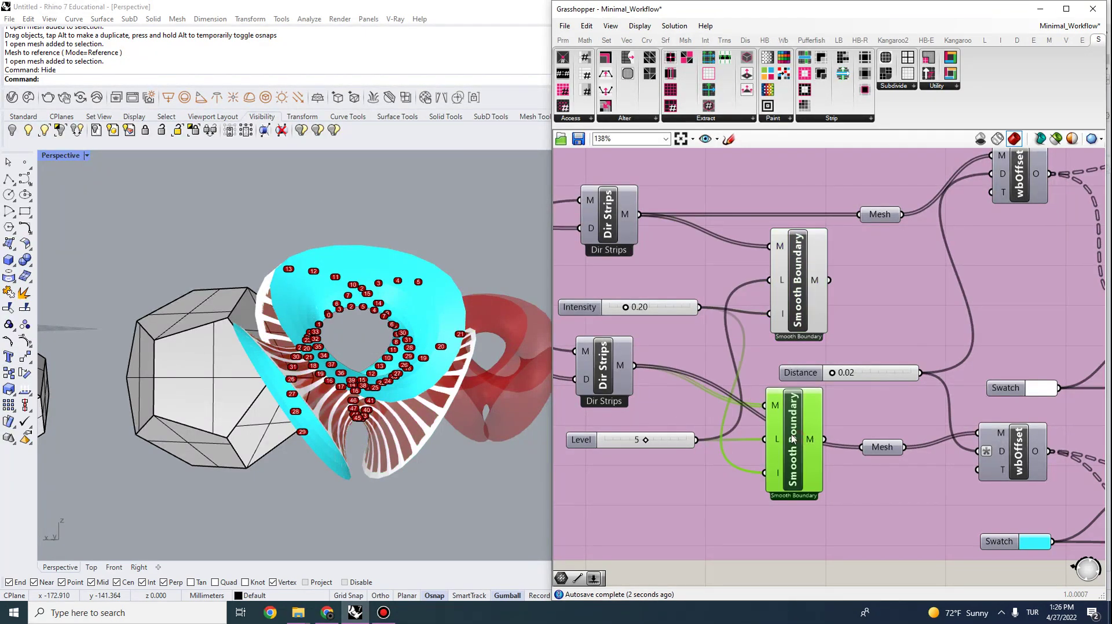
Turn off the preview of the two Preview components that display the white and cyan offset strips.
scroll(676, 337, "down", 2)
right_click_drag(1028, 345, 863, 331)
left_click(865, 317)
right_click(865, 316)
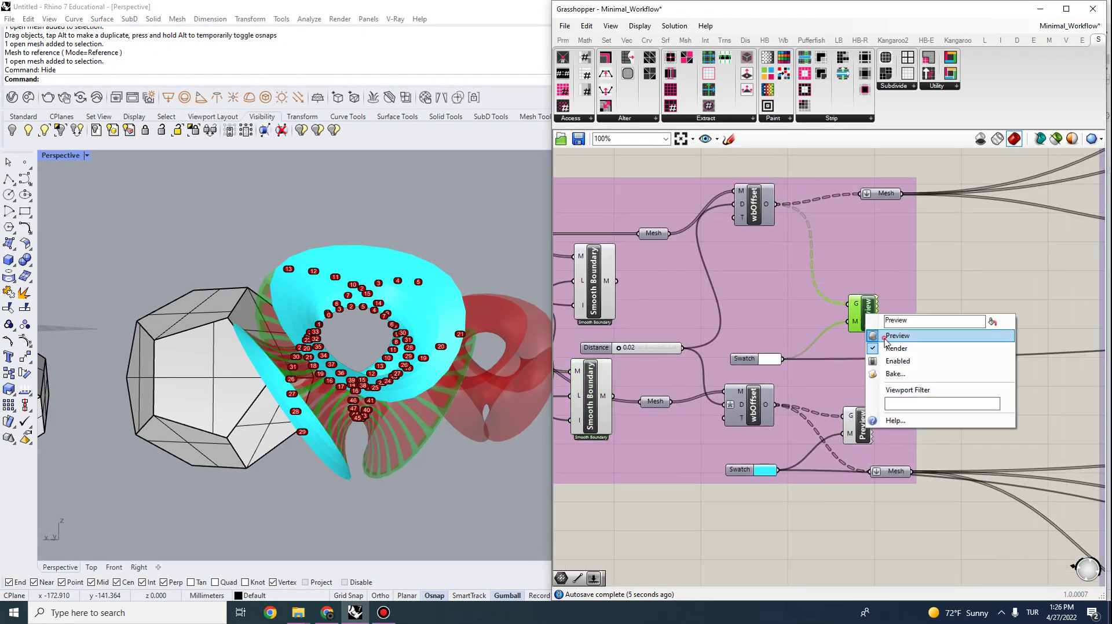
left_click(891, 341)
left_click(859, 425)
right_click(858, 424)
left_click(889, 449)
left_click(977, 414)
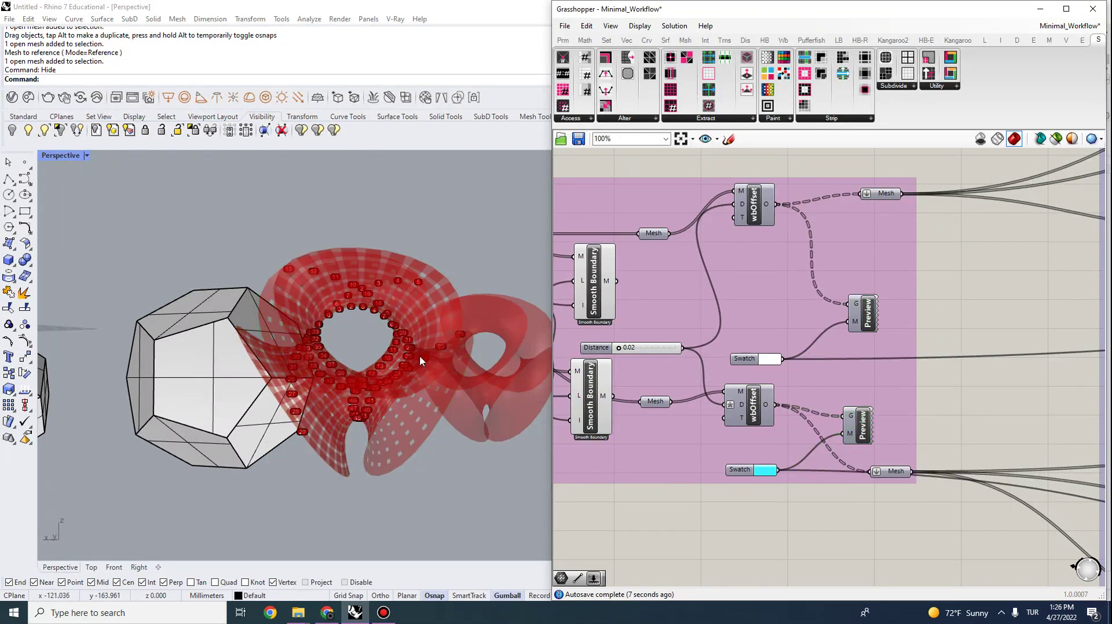
Examine the overlapping strips from the two Smooth Boundary components from several angles and up close.
right_click_drag(419, 355, 375, 266)
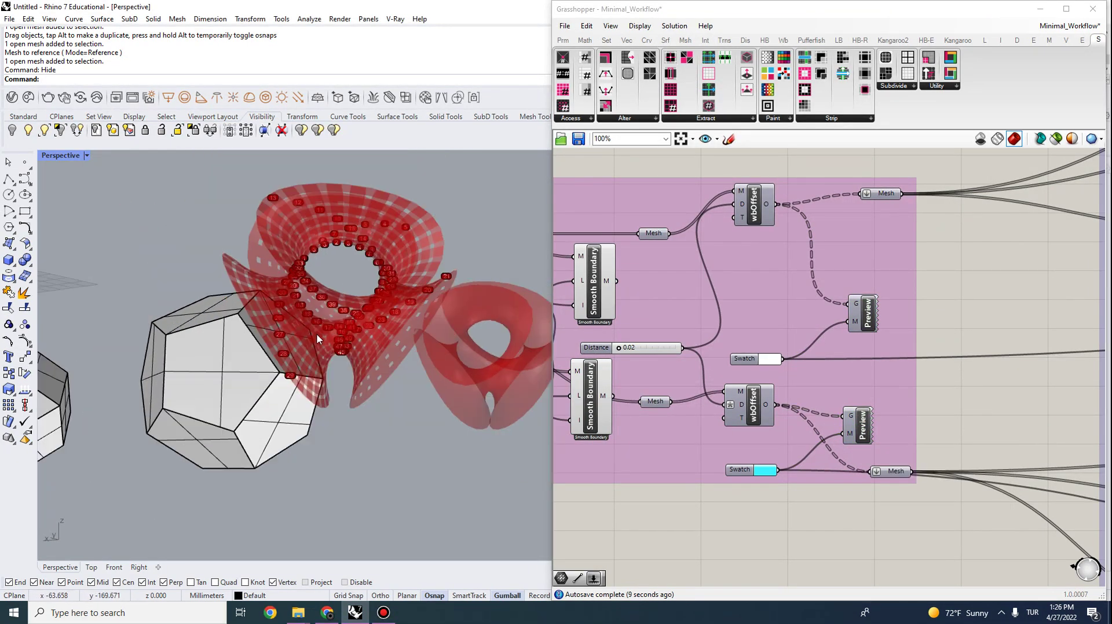
scroll(317, 334, "up", 2)
right_click_drag(611, 313, 647, 322)
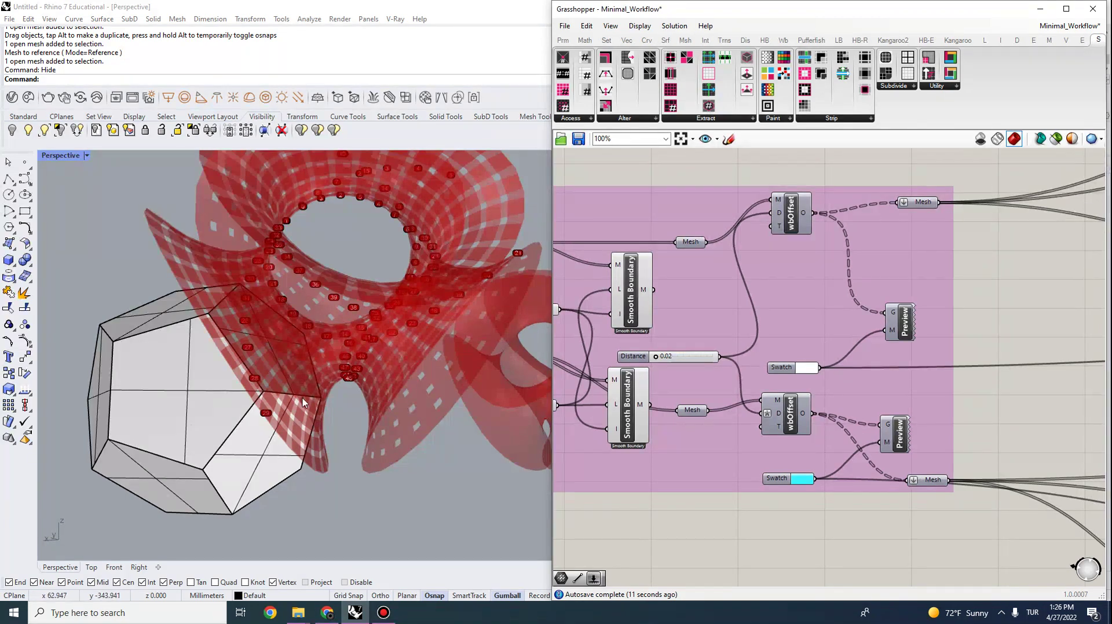
scroll(304, 403, "up", 2)
scroll(182, 456, "up", 2)
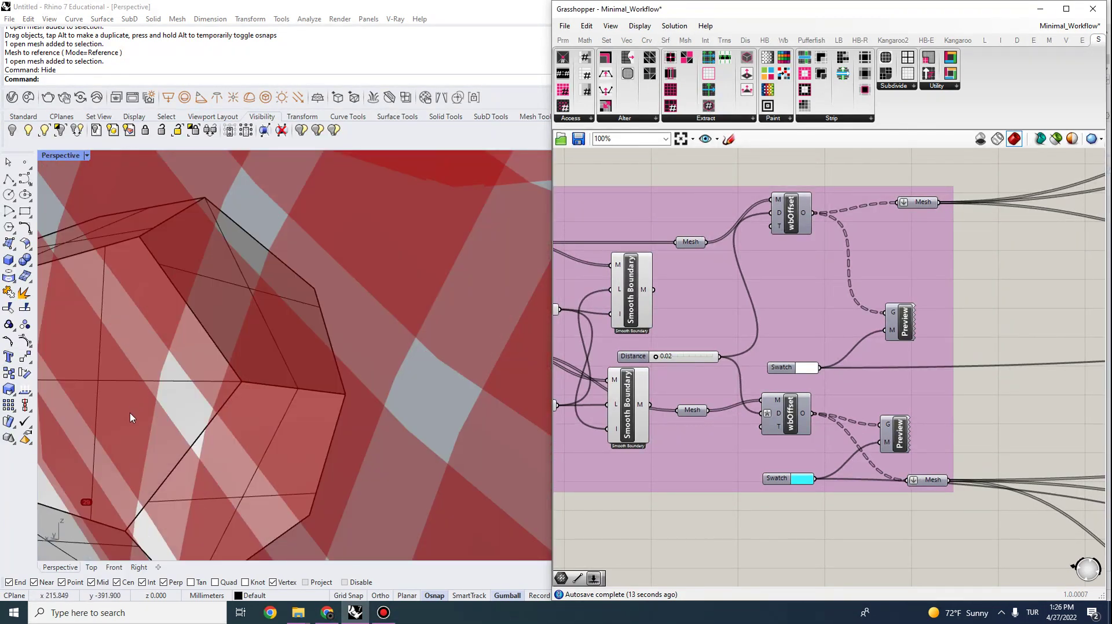
scroll(193, 383, "down", 3)
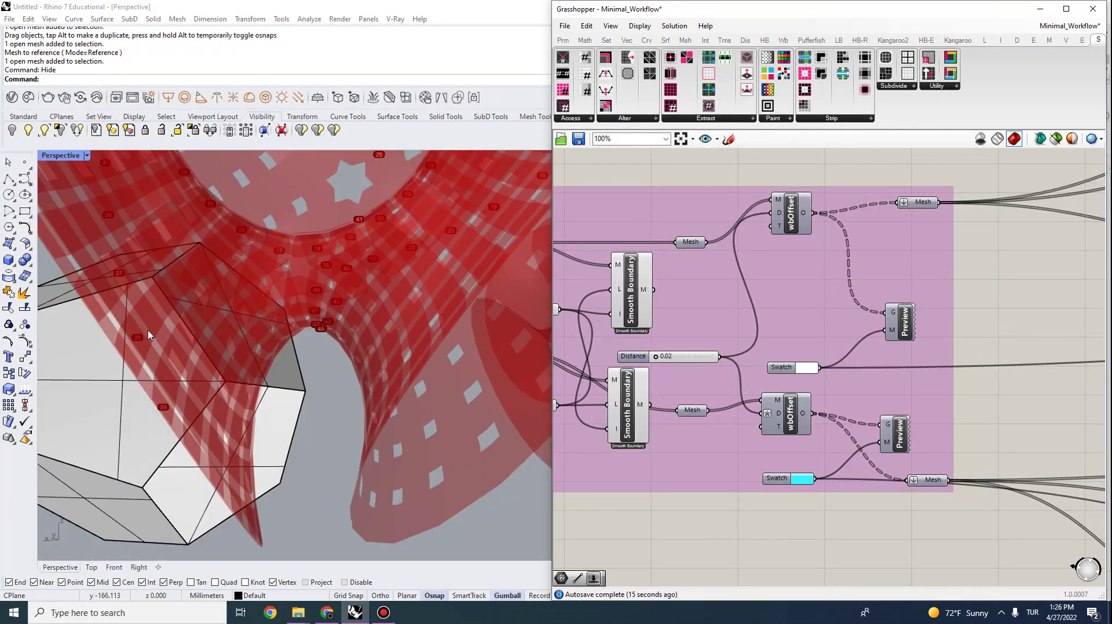
scroll(255, 342, "down", 3)
right_click_drag(263, 350, 276, 343)
scroll(277, 343, "down", 3)
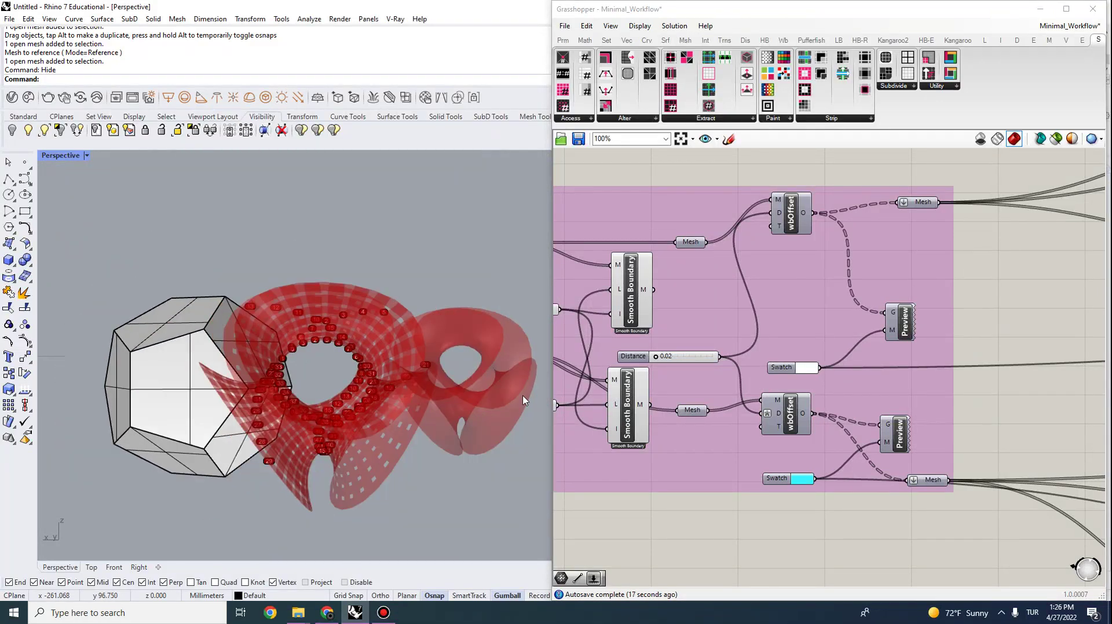
Turn off the preview of both Smooth Boundary components.
left_click_drag(630, 301, 626, 298)
right_click(632, 300)
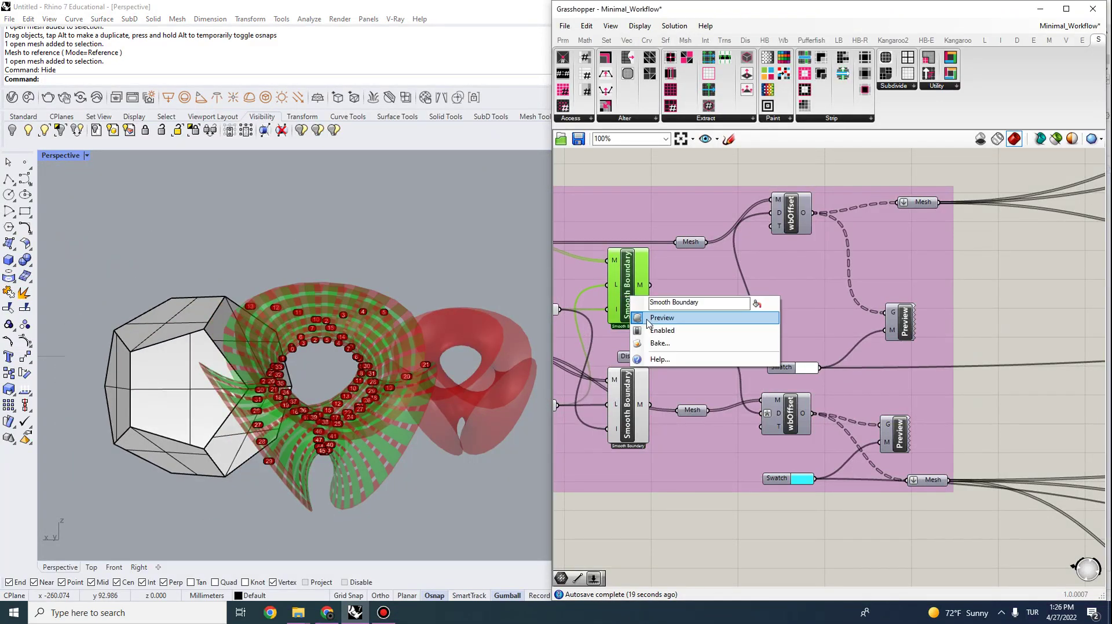
left_click(660, 312)
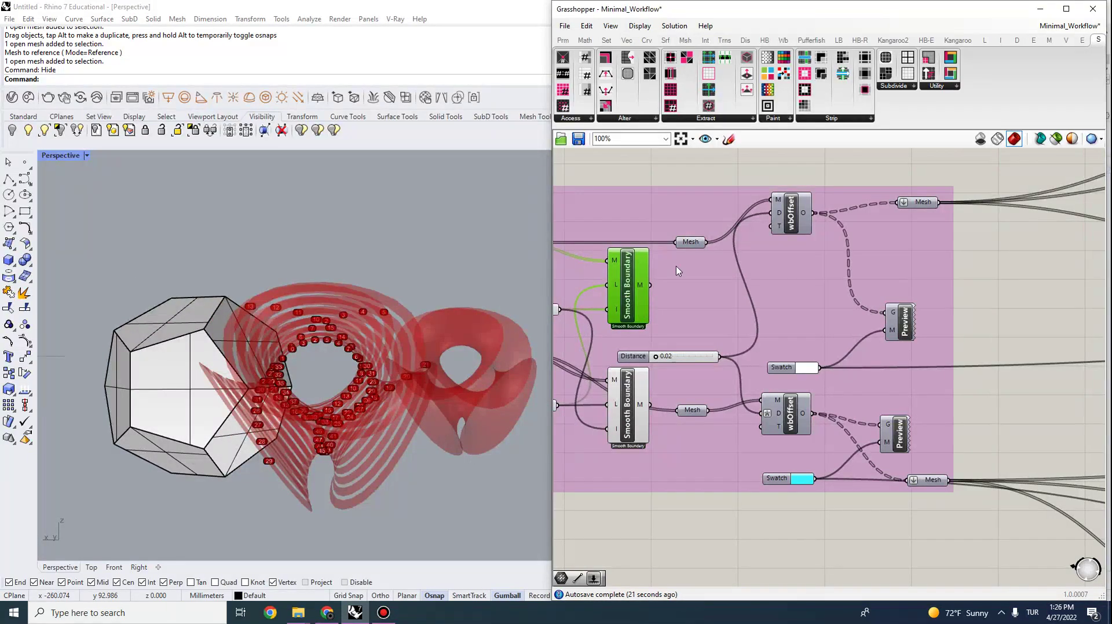
left_click(615, 396)
right_click(631, 398)
left_click(660, 413)
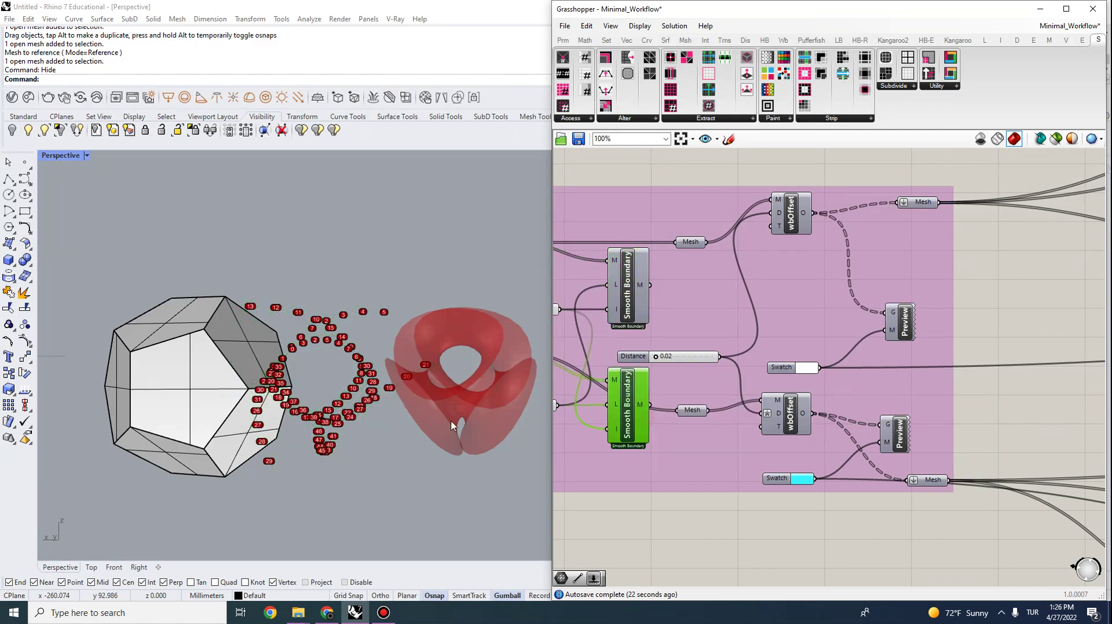
Turn the preview of the white and cyan Preview components back on.
left_click(900, 319)
right_click(906, 320)
left_click(926, 340)
left_click(895, 443)
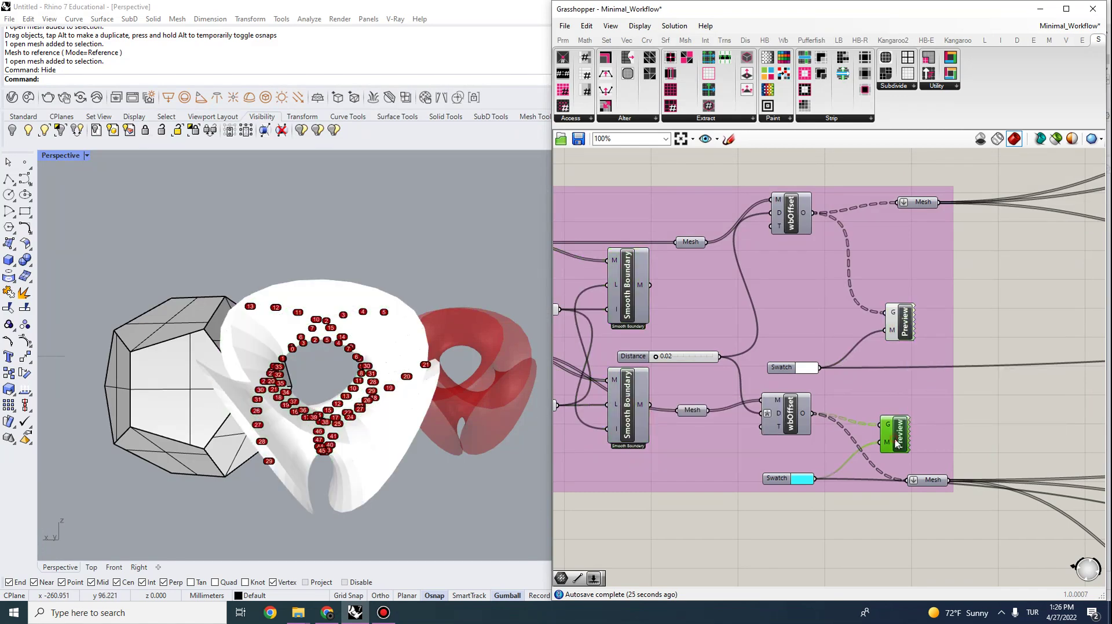
right_click(896, 444)
left_click(920, 462)
left_click(1020, 402)
scroll(399, 370, "down", 4)
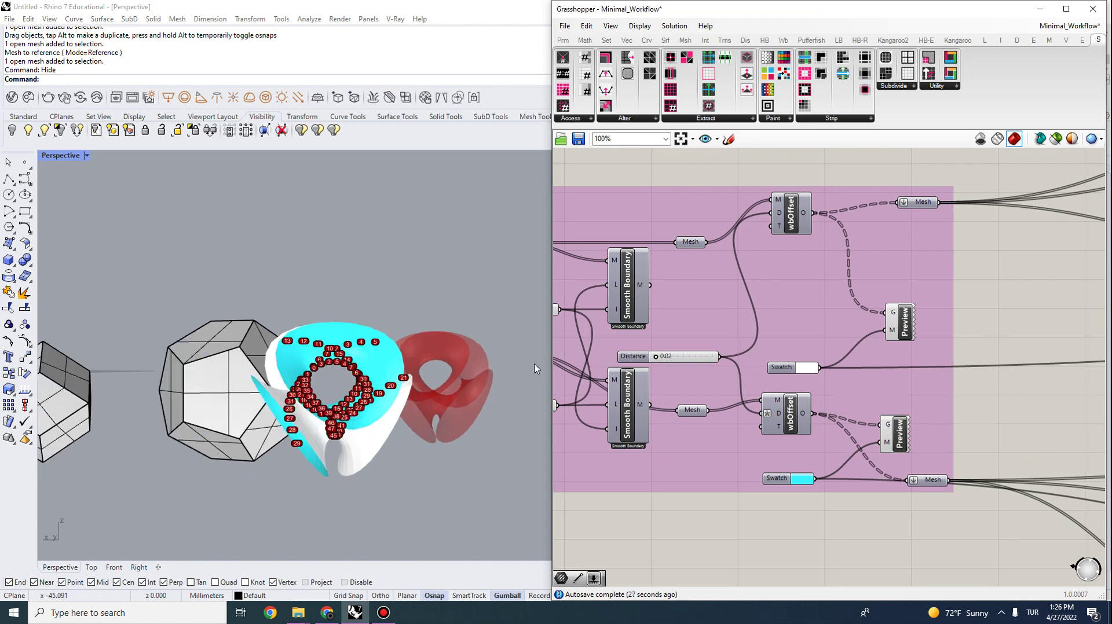
Turn off the preview of the white strips' Preview component and examine the cyan offset strips on their own.
scroll(534, 368, "up", 2)
left_click(905, 332)
right_click(905, 332)
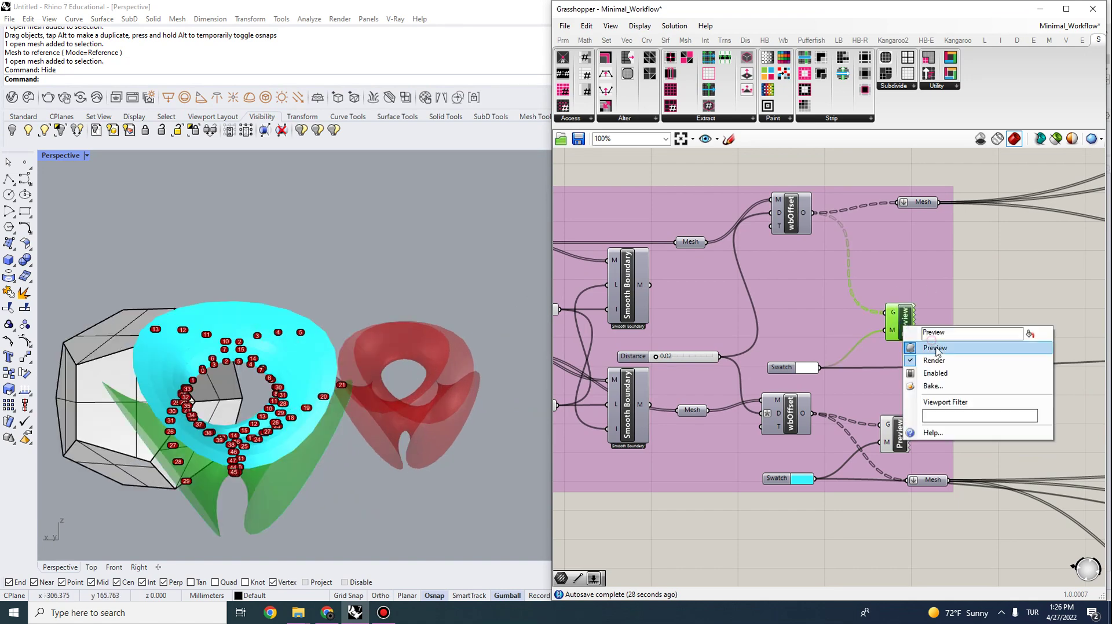
left_click(934, 351)
left_click(899, 434)
left_click(424, 495)
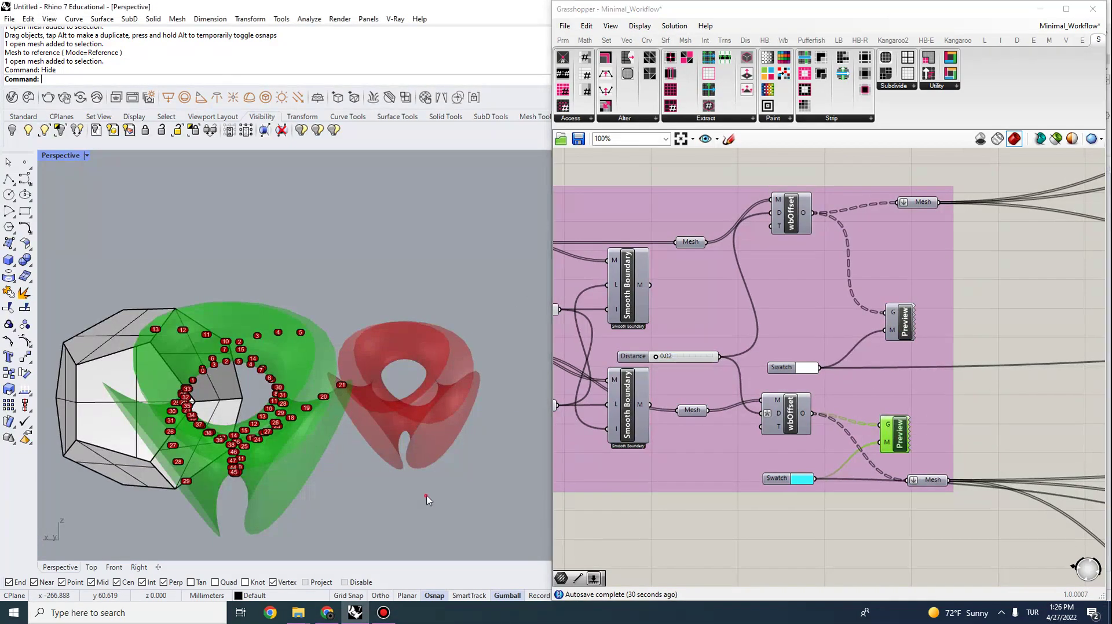
left_click(846, 548)
scroll(162, 485, "up", 3)
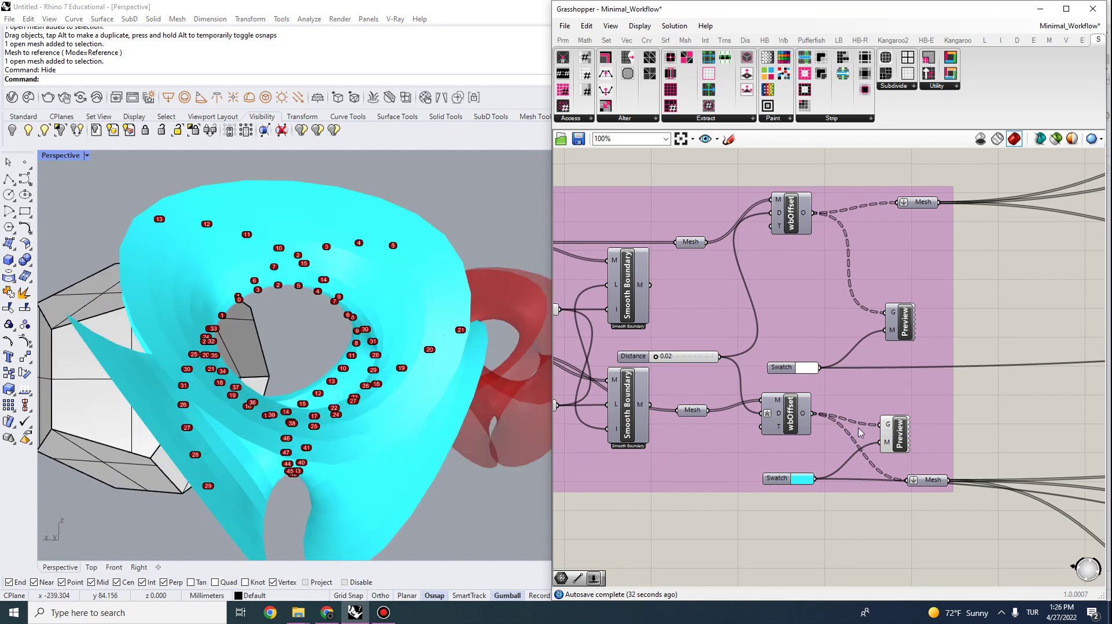
Bake the output of the wbOffset component that feeds the cyan preview, keeping the default attributes.
left_click(801, 412)
right_click(795, 413)
left_click(829, 457)
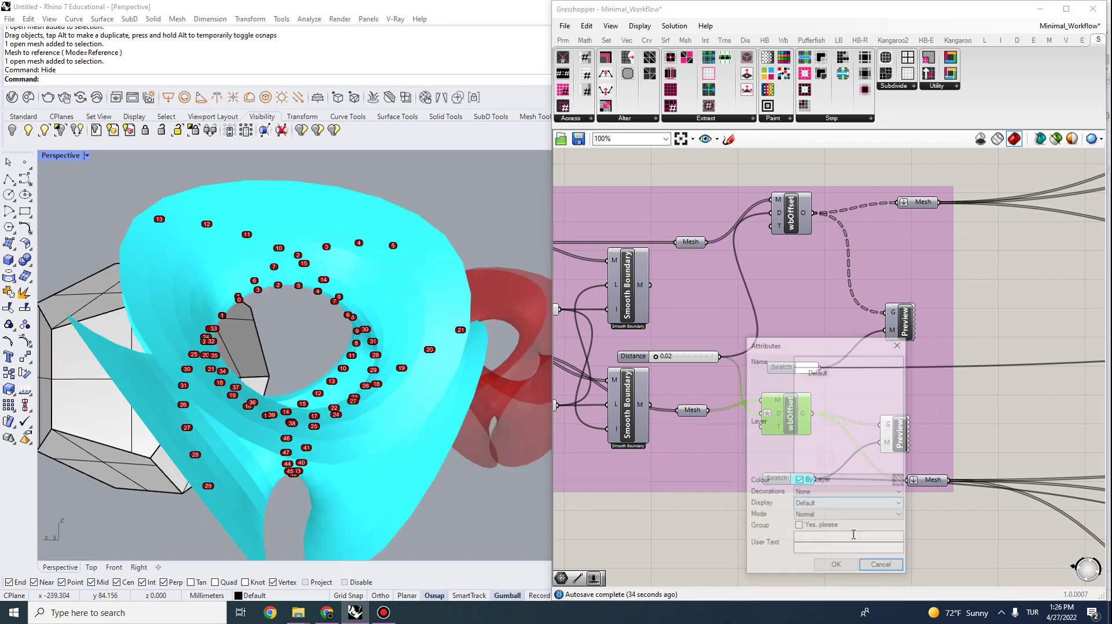
left_click(836, 565)
Select several of the baked cyan mesh strips one after another to examine how the surface is divided.
scroll(305, 423, "down", 7)
left_click(292, 410)
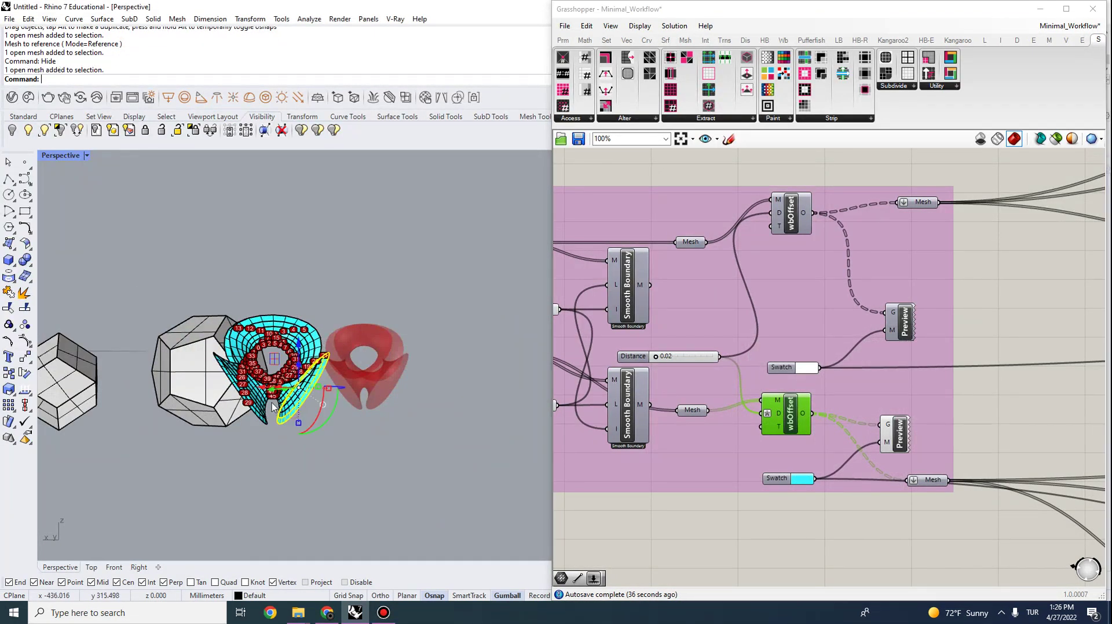
scroll(274, 407, "up", 5)
left_click(291, 432)
left_click(226, 479)
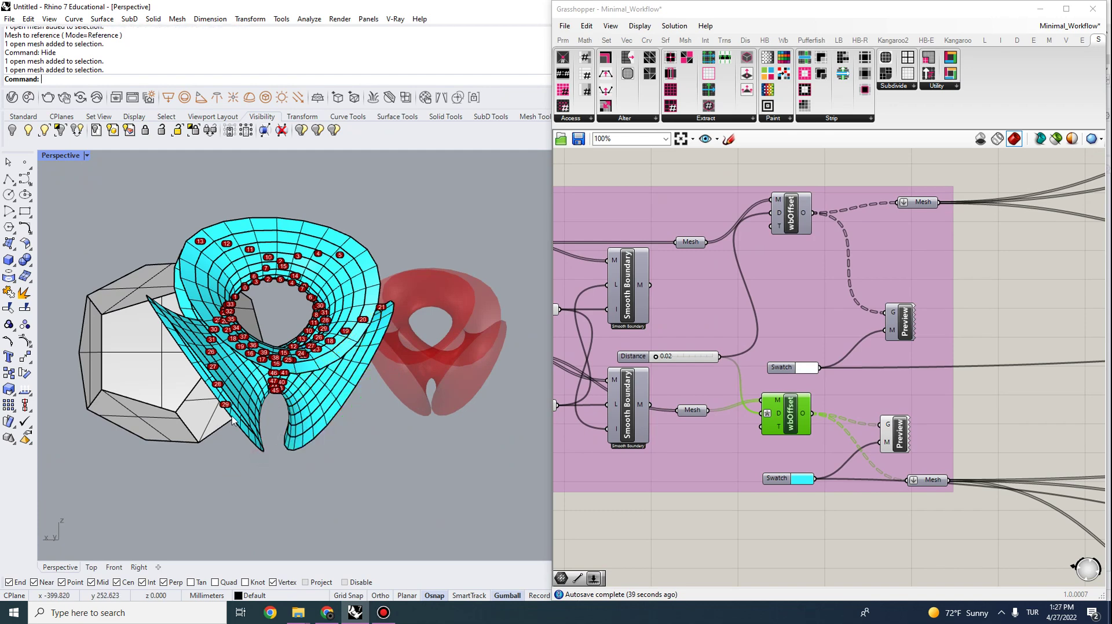
scroll(166, 324, "up", 3)
left_click(167, 325)
left_click(183, 332)
left_click(207, 341)
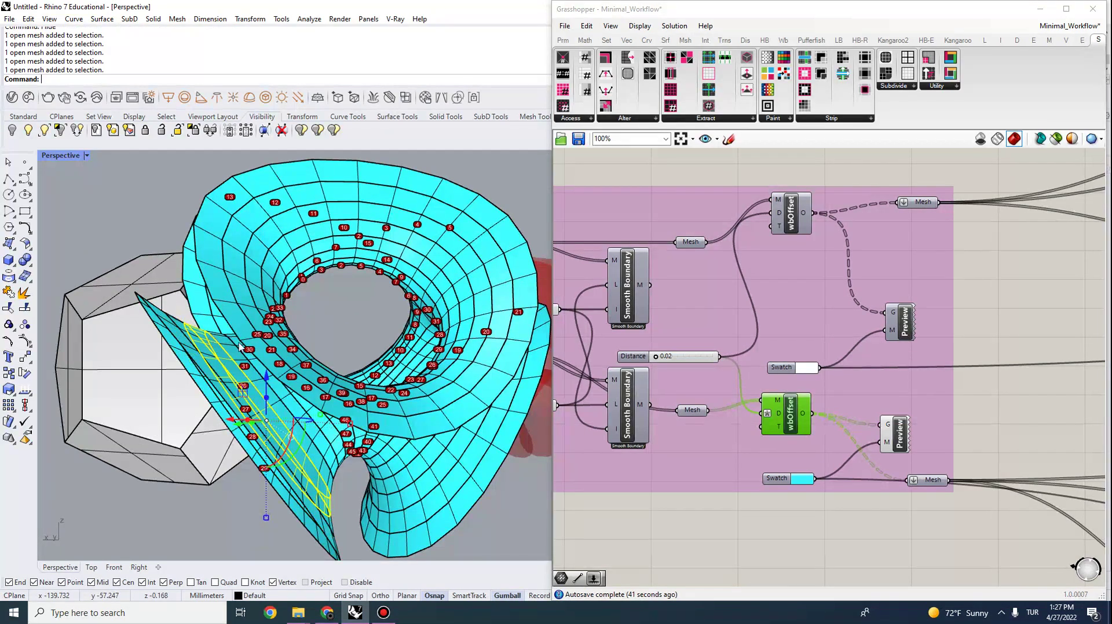
Delete all the baked cyan mesh strips from the model.
scroll(239, 347, "down", 6)
left_click_drag(352, 491, 226, 435)
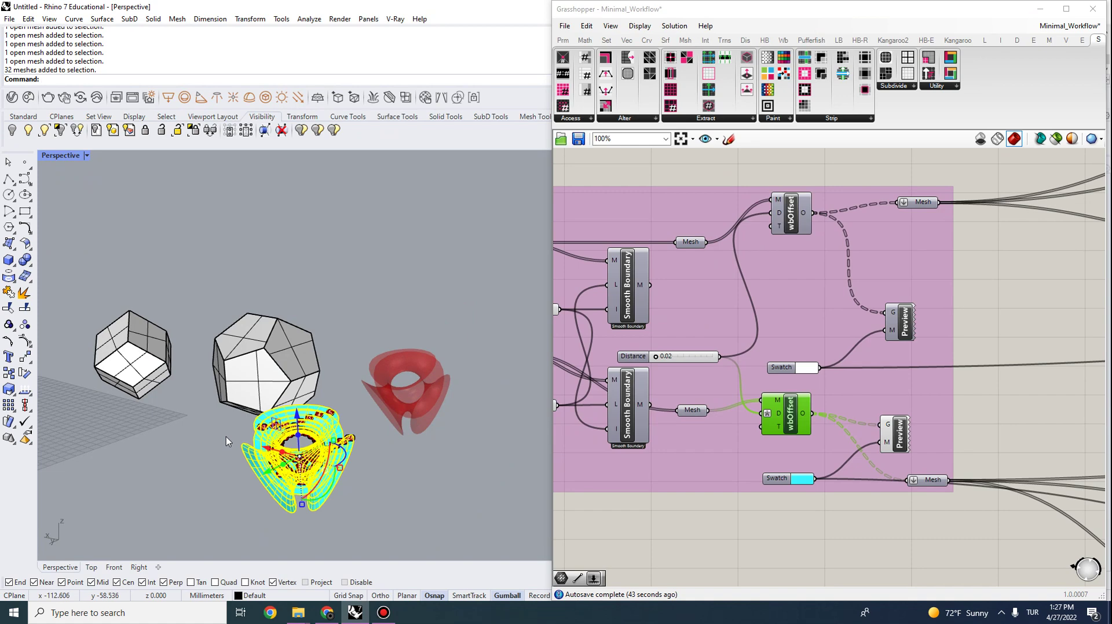
key("Delete")
Turn off the preview of the cyan strips' Preview component.
scroll(324, 478, "up", 4)
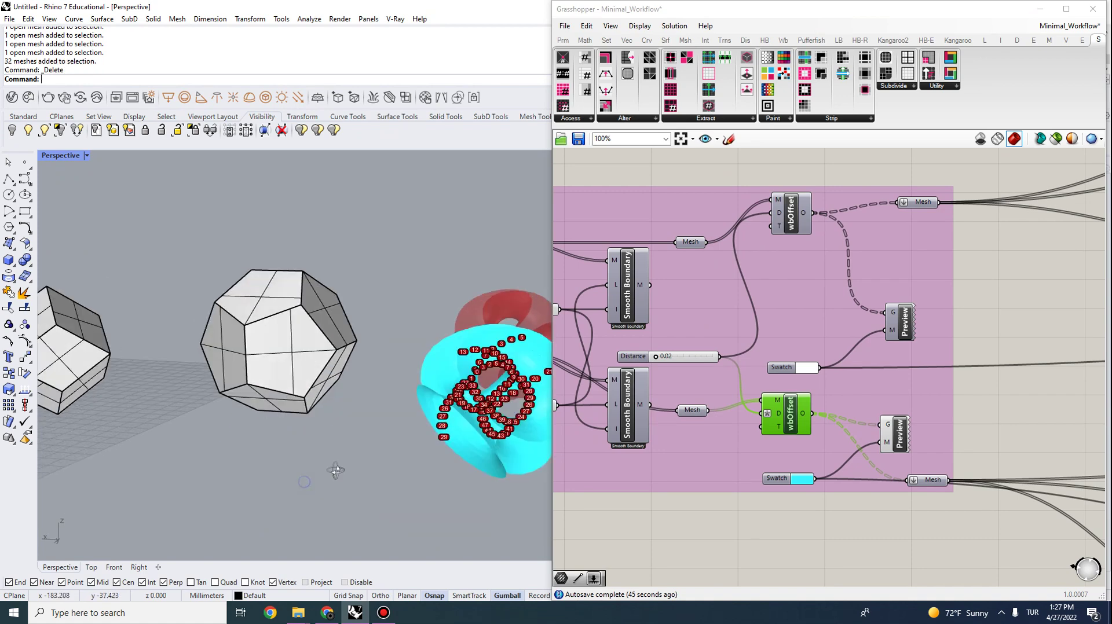
scroll(335, 470, "down", 4)
right_click_drag(911, 491, 814, 458)
right_click(797, 402)
left_click(829, 418)
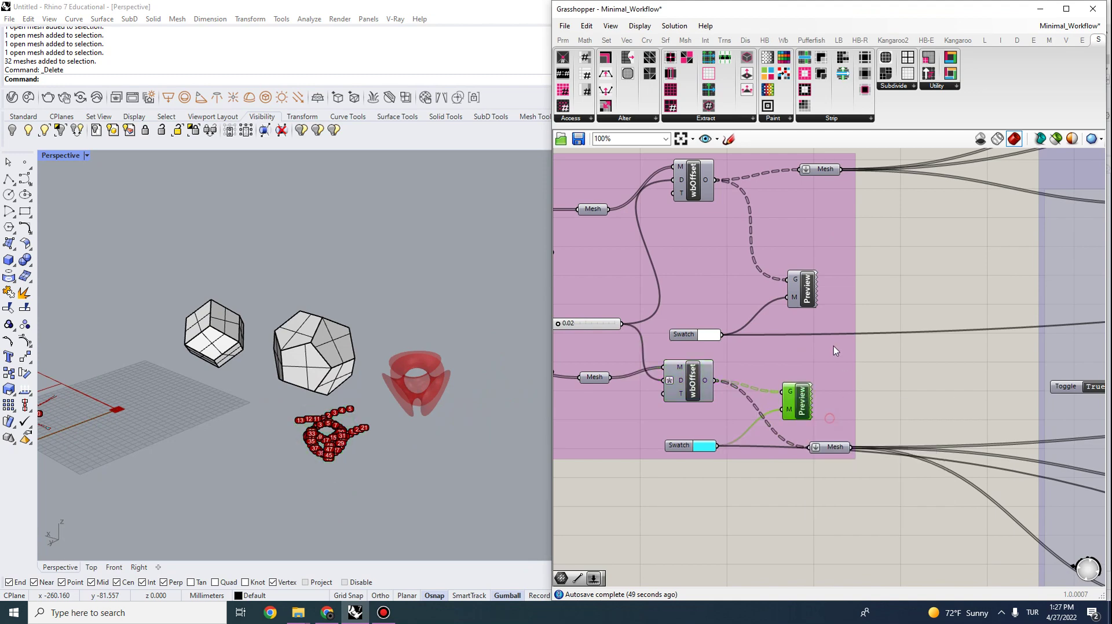
Turn on the preview of the Mesh parameter that receives the white strips' wbOffset output.
scroll(834, 350, "down", 2)
right_click_drag(807, 365, 767, 357)
left_click(704, 184)
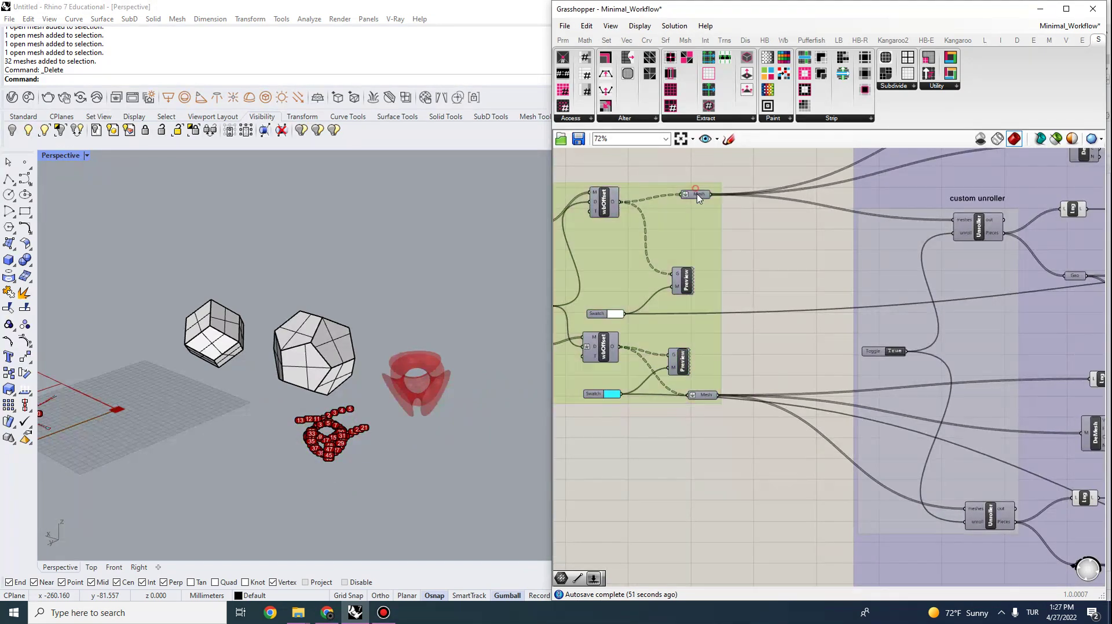
left_click(697, 194)
right_click(694, 196)
left_click(724, 216)
scroll(728, 226, "down", 1)
left_click(759, 263)
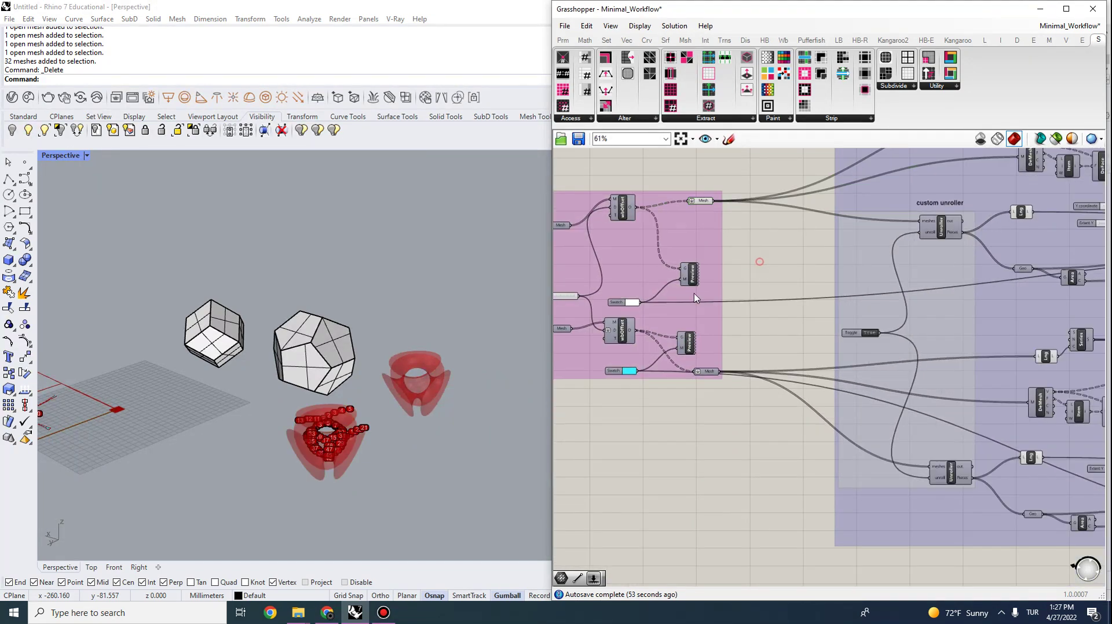
Open the C# script of the StripsA Unroller component, review its code and close the editor without edits.
right_click_drag(779, 297, 638, 320)
scroll(658, 262, "down", 2)
scroll(696, 338, "up", 3)
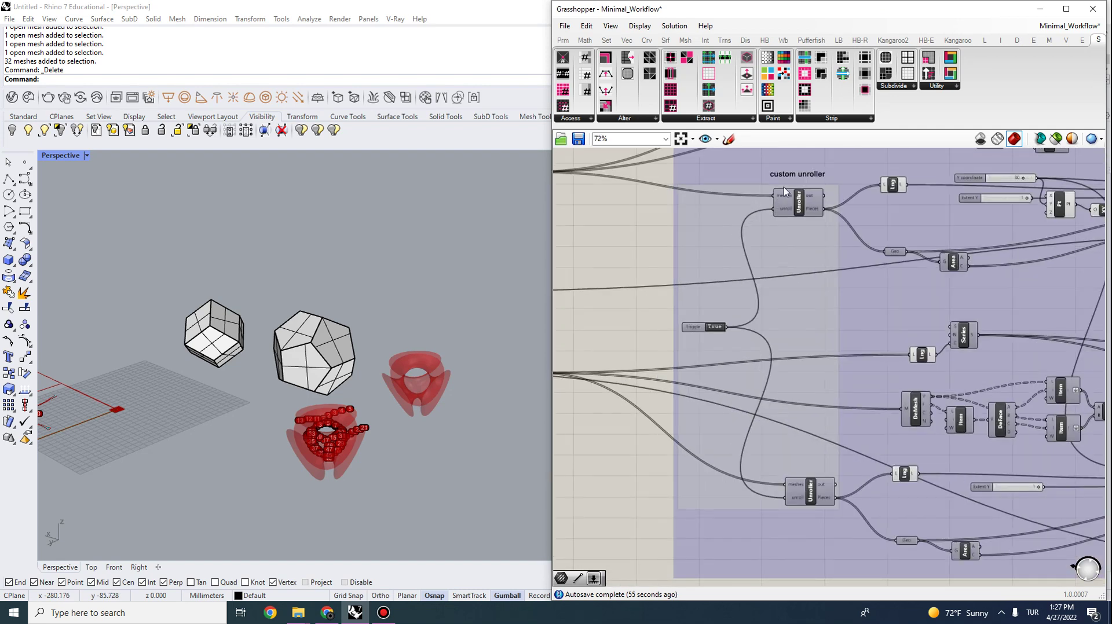
right_click_drag(762, 209, 910, 248)
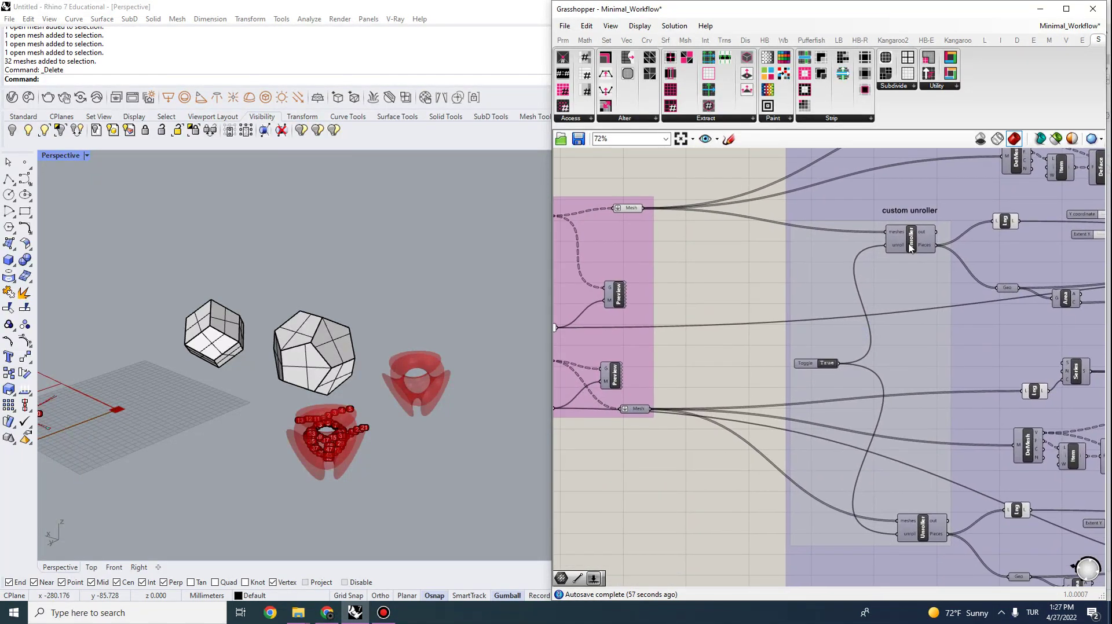
double_click(913, 246)
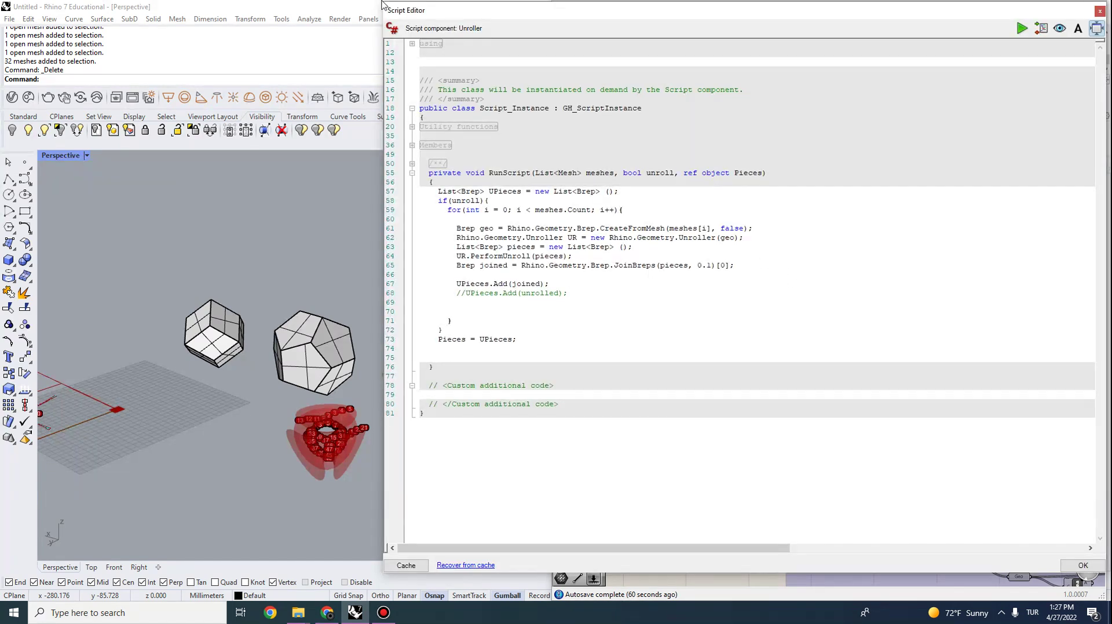
left_click_drag(381, 3, 483, 34)
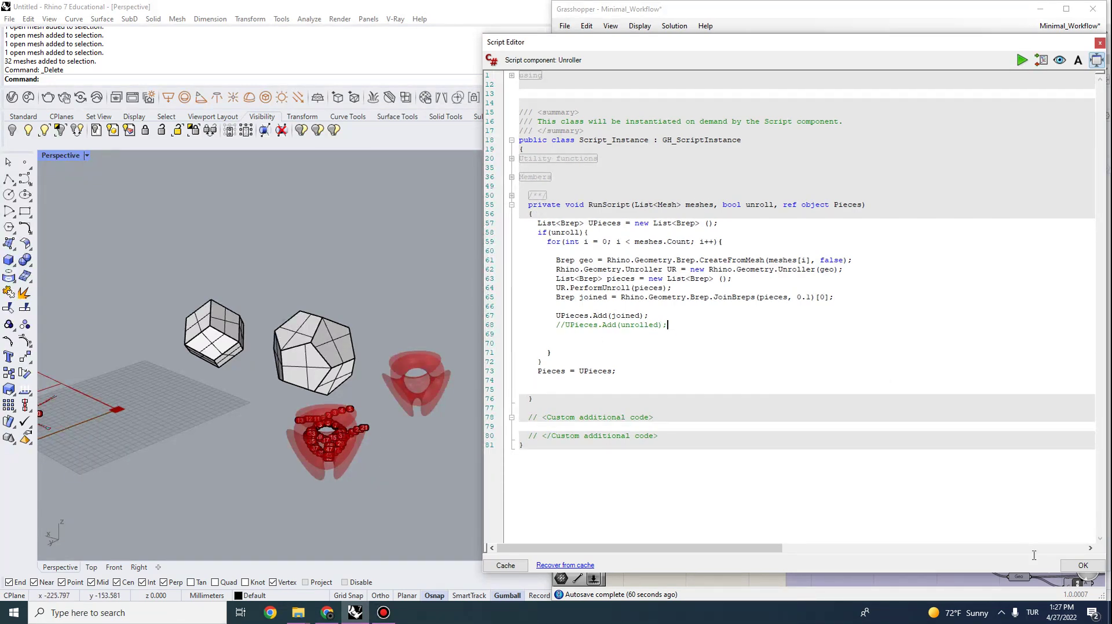
left_click(1082, 566)
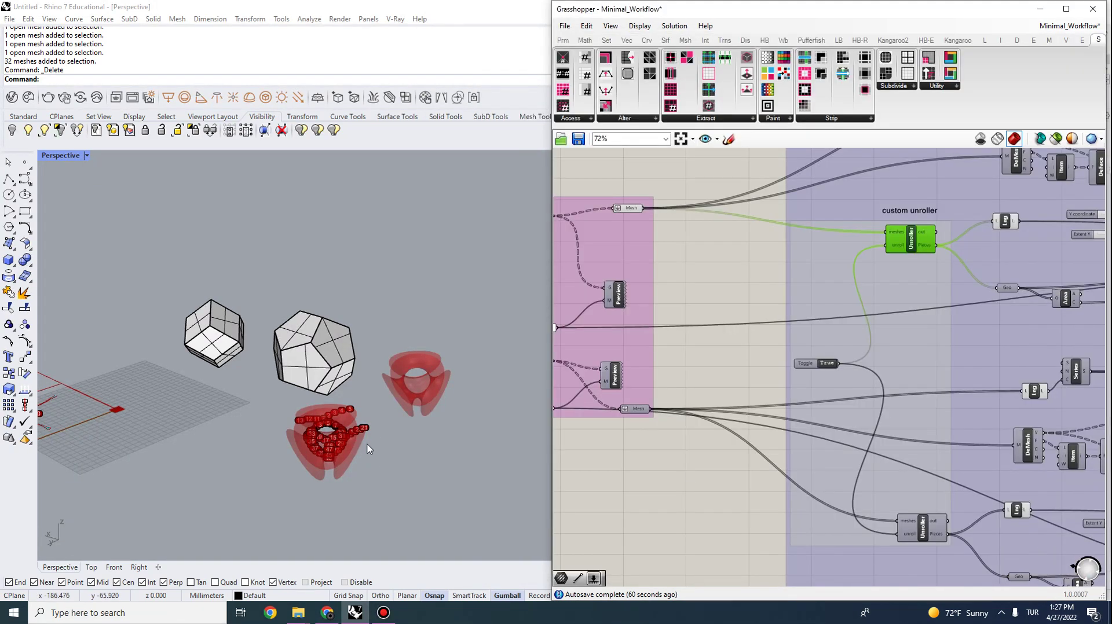
Examine the numbered grid of unrolled strips and the components of the Step 4: Unrolling Geometry group.
scroll(339, 455, "up", 3)
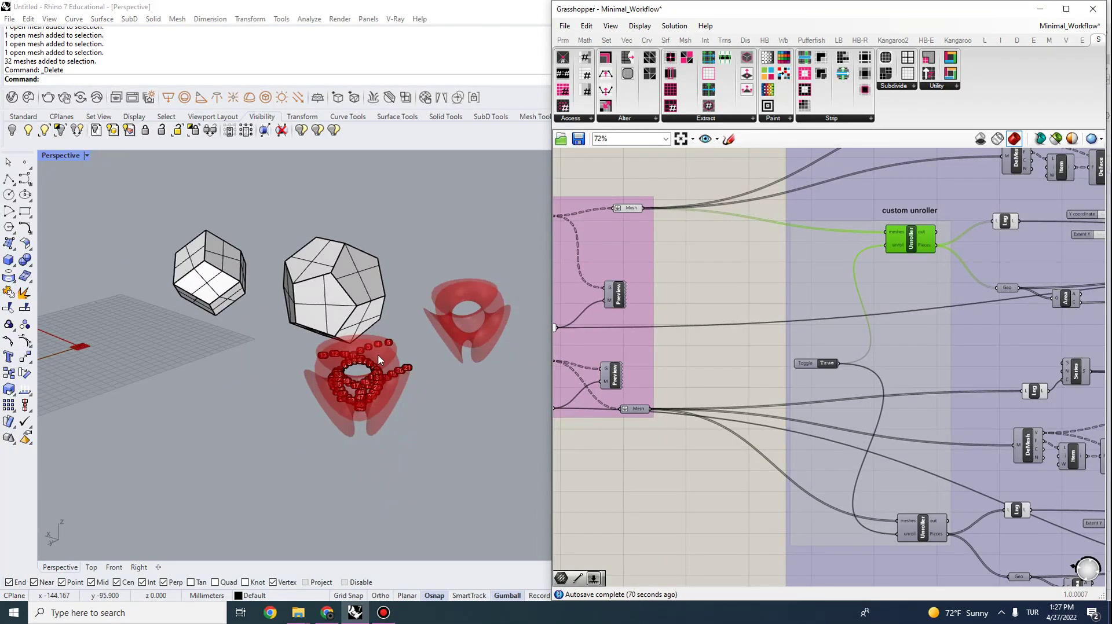
scroll(342, 449, "down", 5)
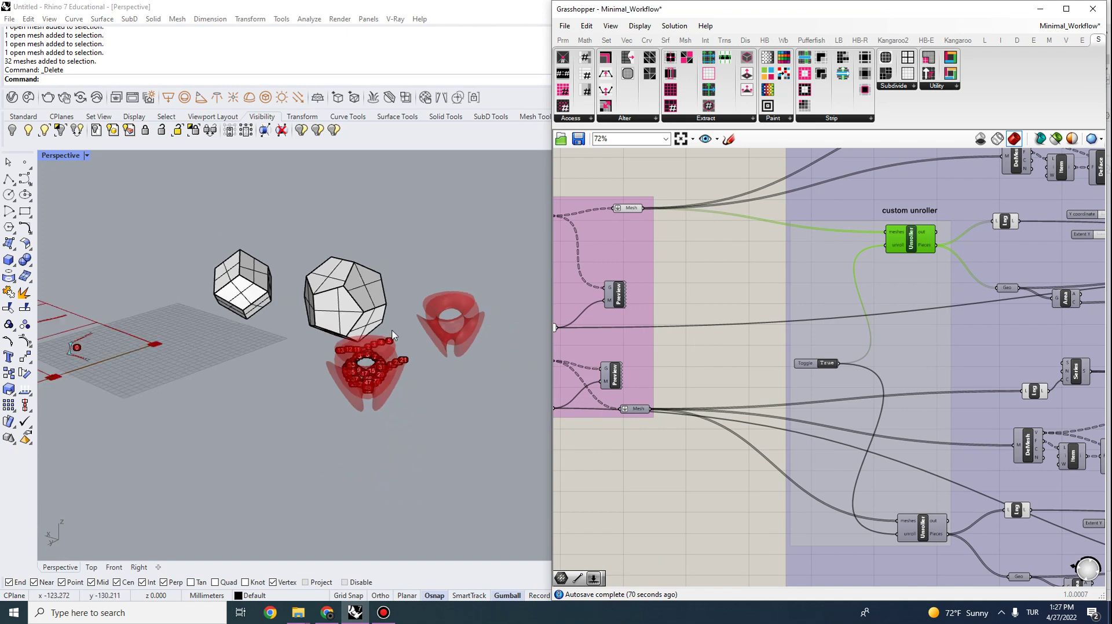
scroll(342, 450, "down", 2)
right_click_drag(215, 462, 280, 464, "shift")
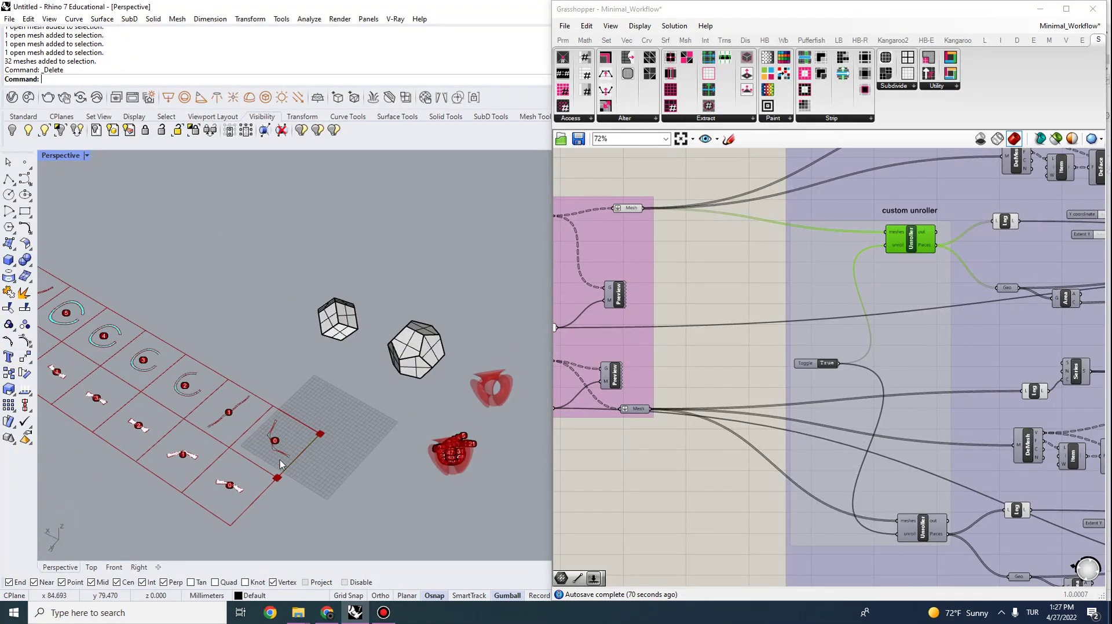
right_click_drag(949, 217, 686, 230)
scroll(685, 230, "down", 1)
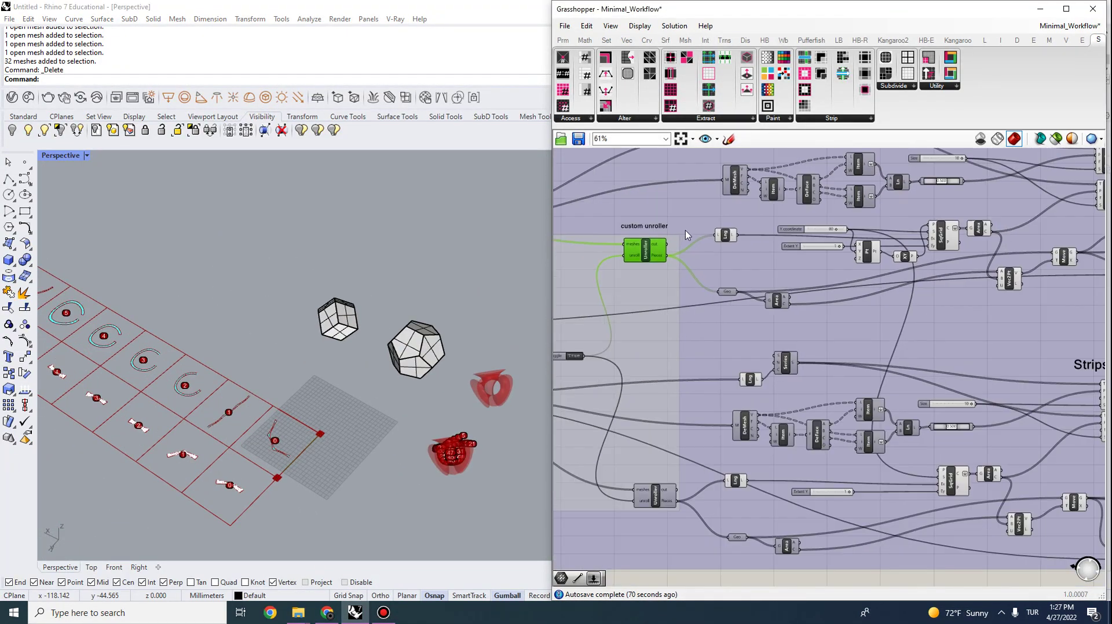
right_click_drag(990, 238, 830, 307)
scroll(746, 286, "down", 1)
right_click_drag(657, 254, 733, 272)
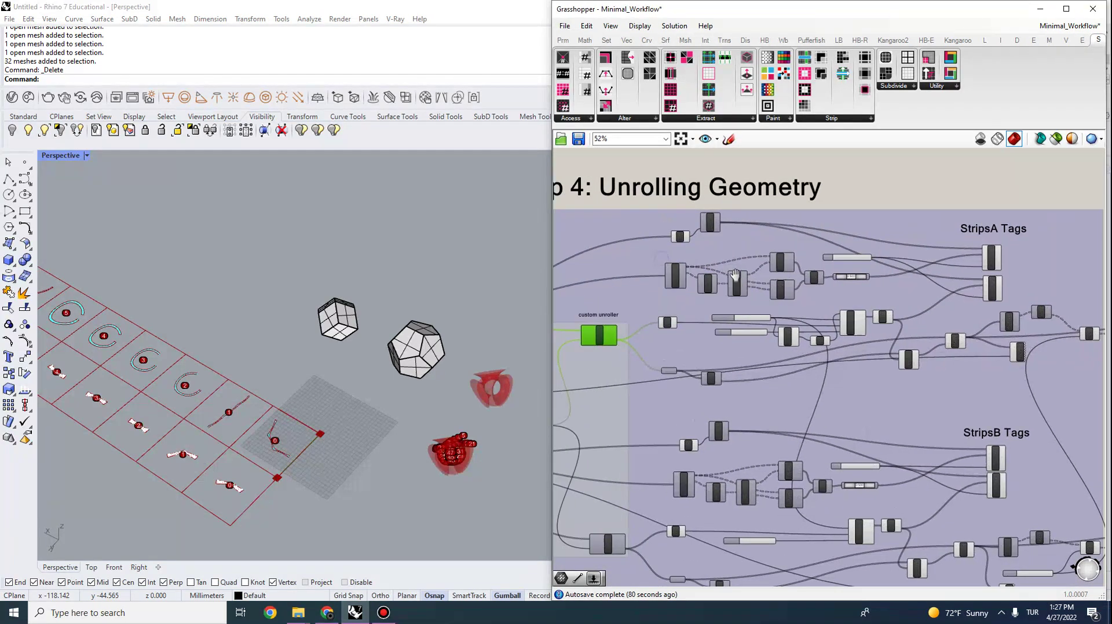
Switch the Boolean toggle that drives both custom Unroller components to False and back to True.
scroll(605, 324, "up", 1)
right_click_drag(586, 336, 737, 257)
scroll(672, 359, "up", 3)
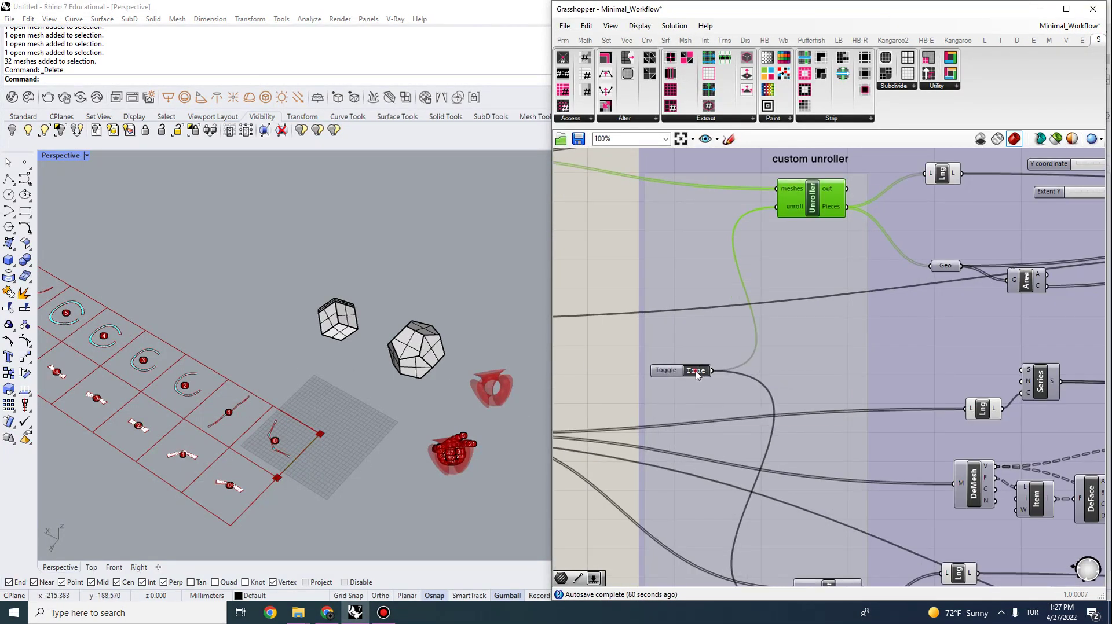
double_click(696, 372)
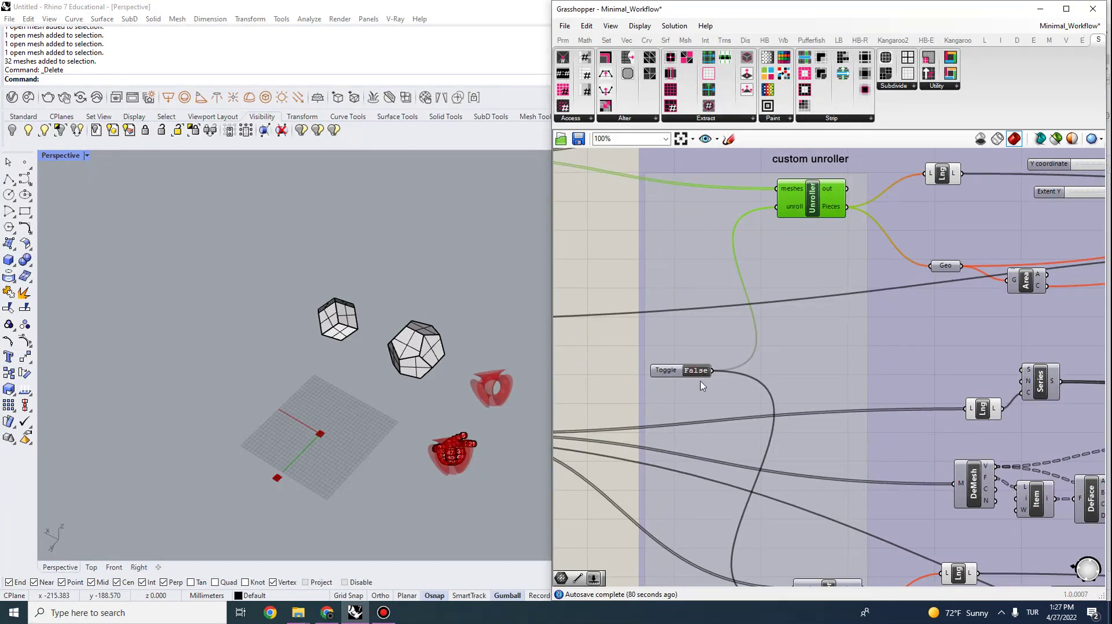
double_click(696, 373)
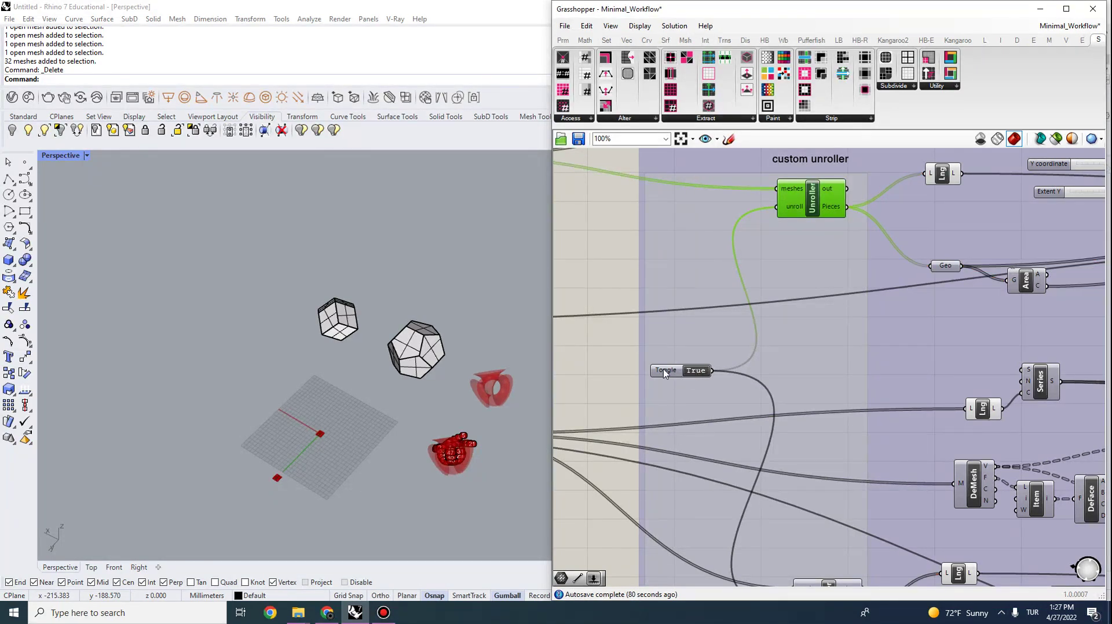
Examine the white and cyan unrolled strips with their number tags in the layout grid.
scroll(664, 374, "down", 3)
right_click_drag(291, 471, 268, 476)
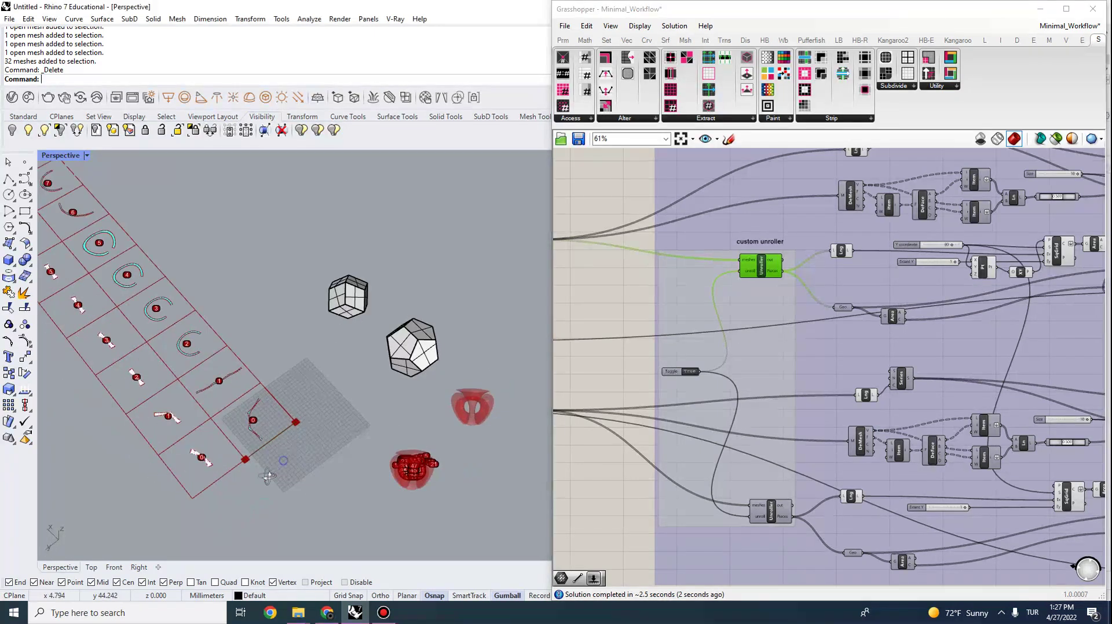
scroll(255, 452, "up", 8)
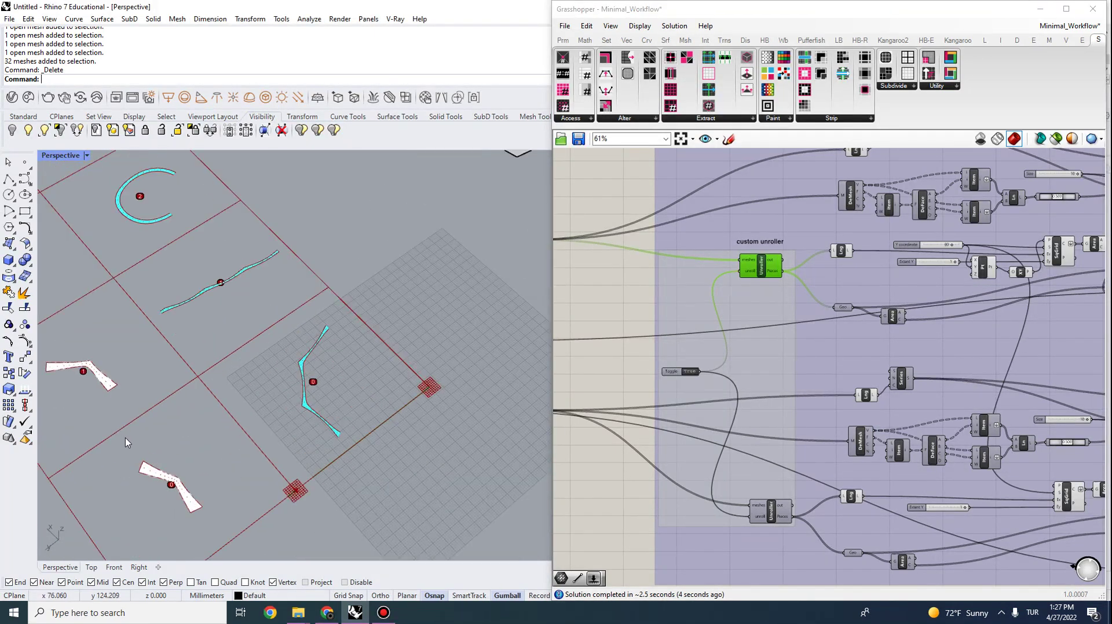
scroll(128, 443, "up", 2)
scroll(385, 416, "down", 4)
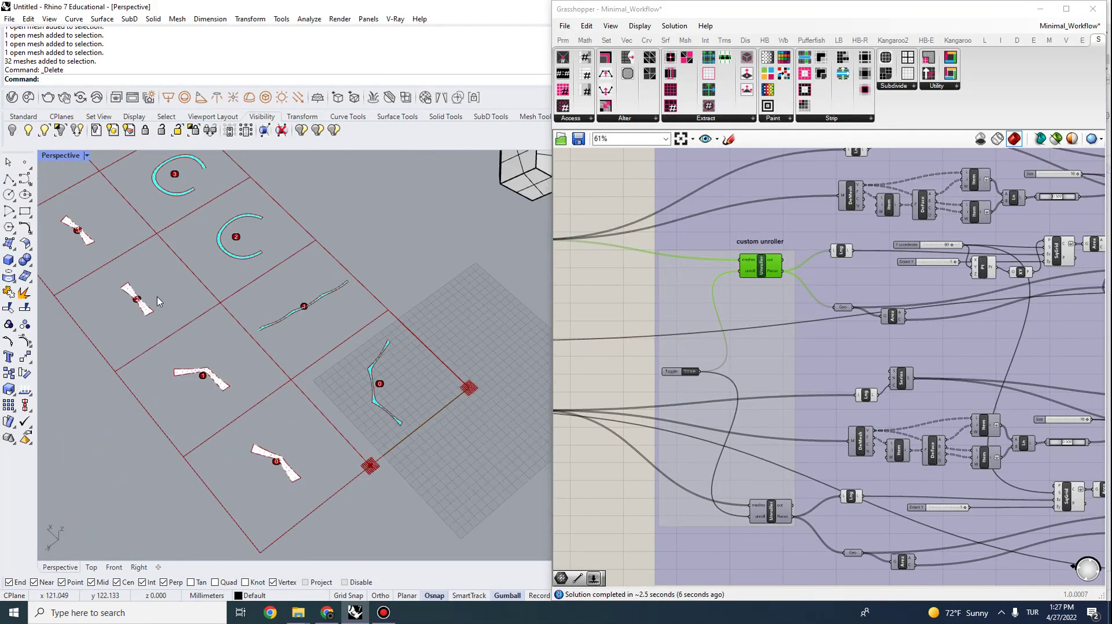
scroll(158, 298, "down", 3)
scroll(217, 355, "up", 4)
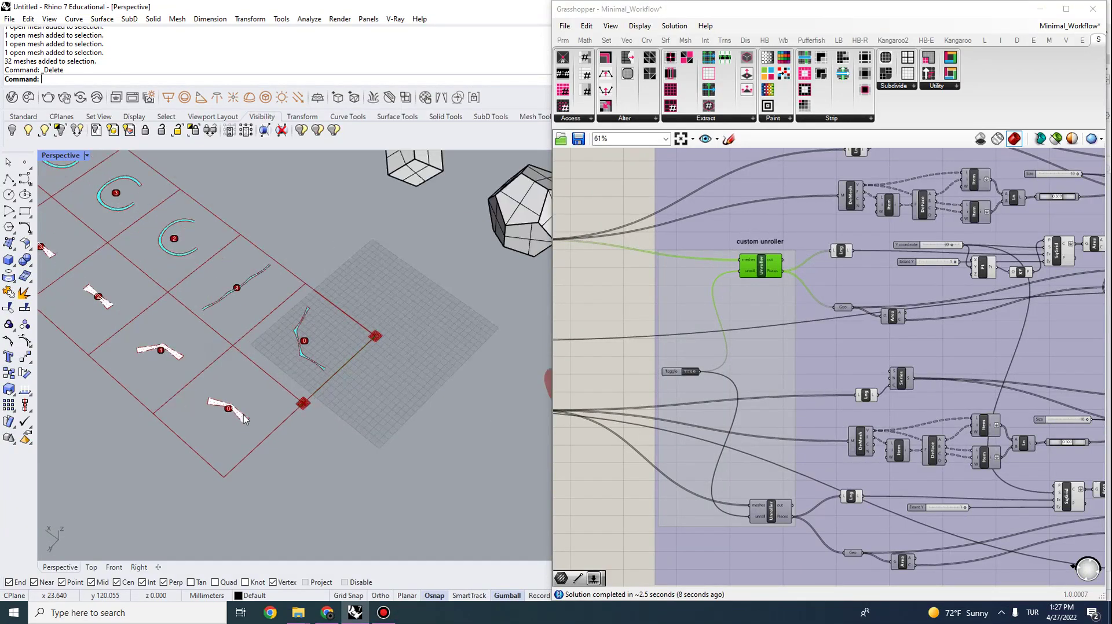
Select the StripsA Circle component at the end of Step 4 and examine its circles along unrolled white strip 0.
scroll(639, 332, "down", 4)
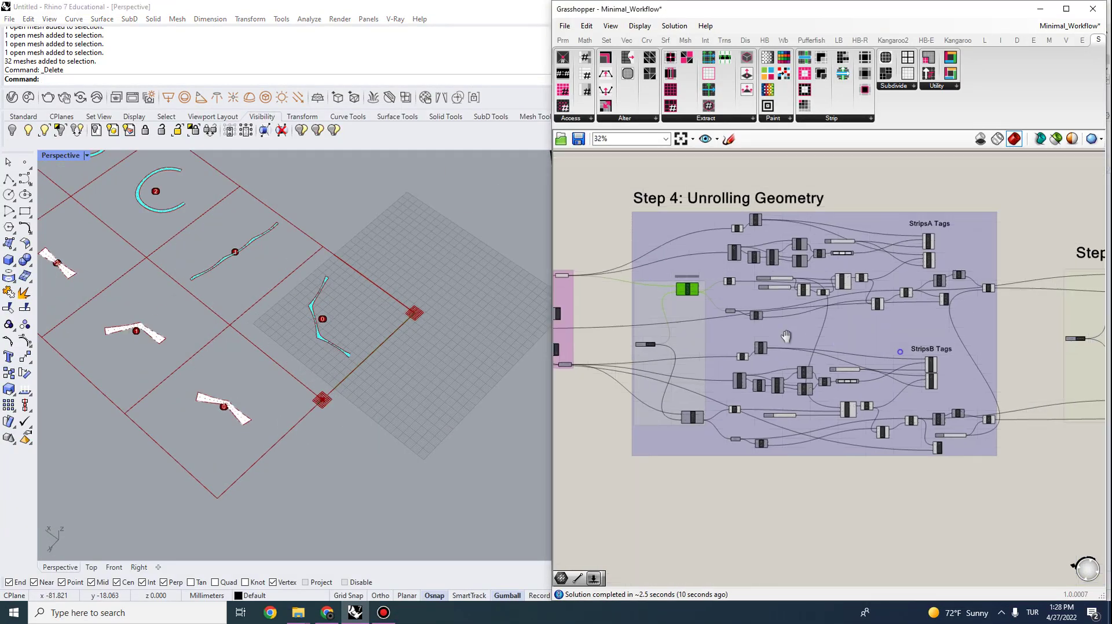
scroll(996, 318, "up", 4)
right_click_drag(996, 318, 858, 262)
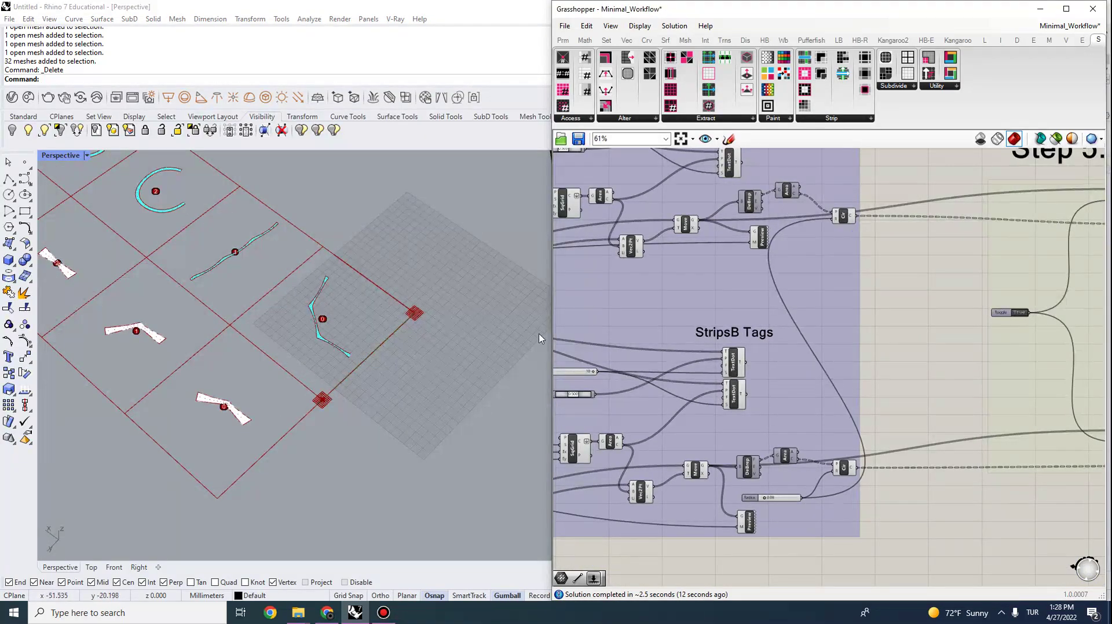
scroll(821, 234, "down", 3)
scroll(787, 263, "up", 4)
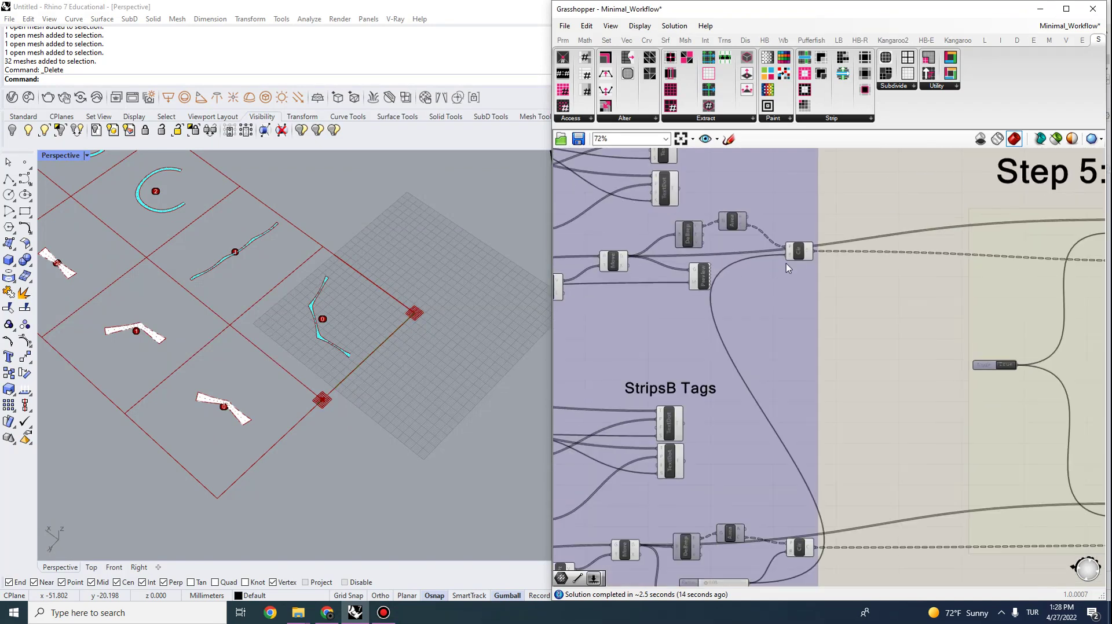
left_click(797, 250)
right_click_drag(614, 268, 728, 265)
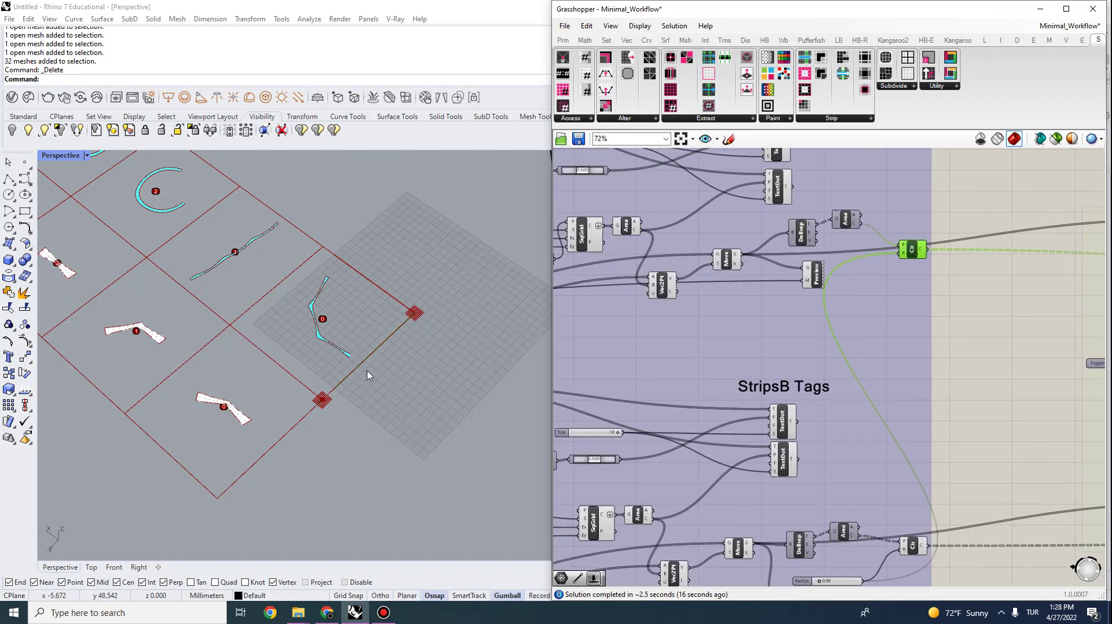
right_click_drag(367, 374, 362, 355)
scroll(145, 397, "up", 6)
scroll(401, 283, "up", 6)
scroll(340, 401, "down", 3)
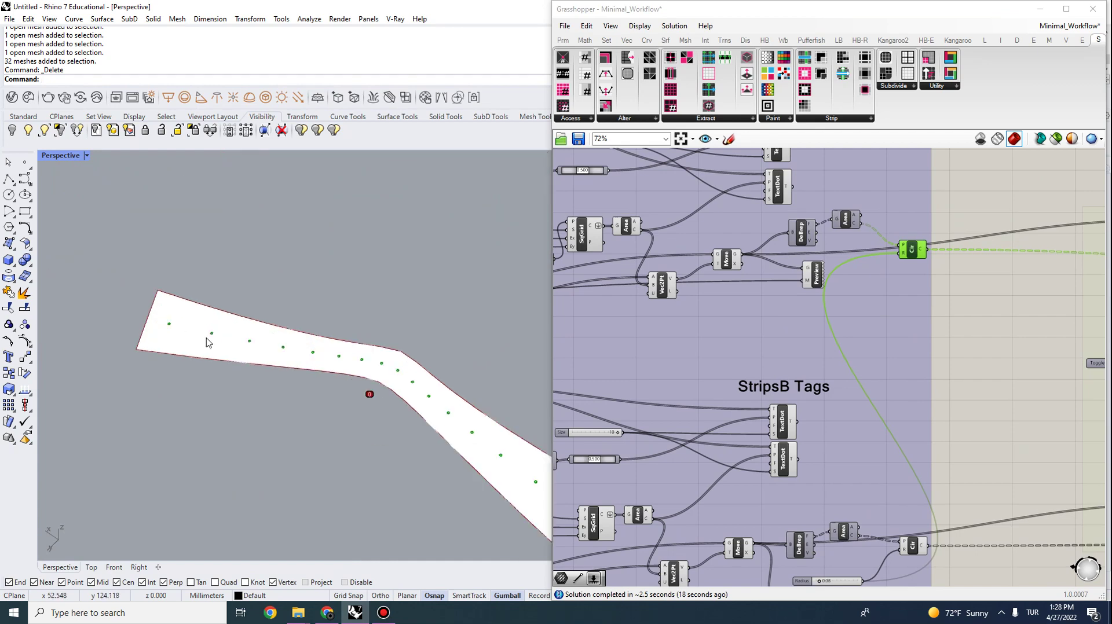
scroll(430, 461, "up", 3)
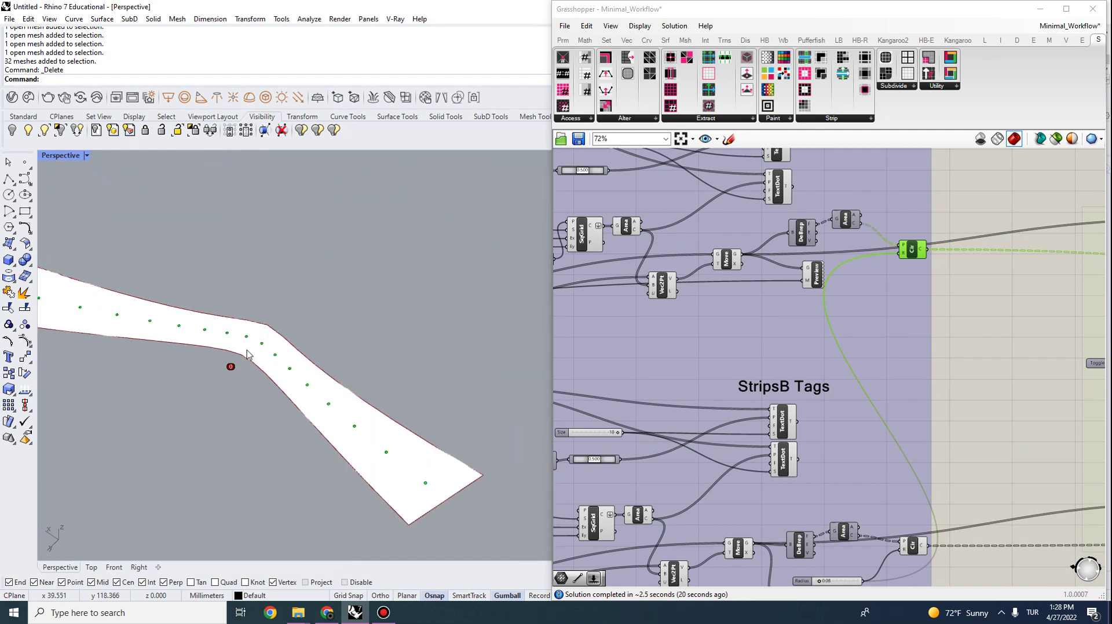
Turn on the preview of the StripsA Deconstruct Brep component and examine the segments along unrolled white strip 0.
scroll(248, 354, "down", 5)
scroll(226, 345, "down", 4)
scroll(263, 347, "up", 8)
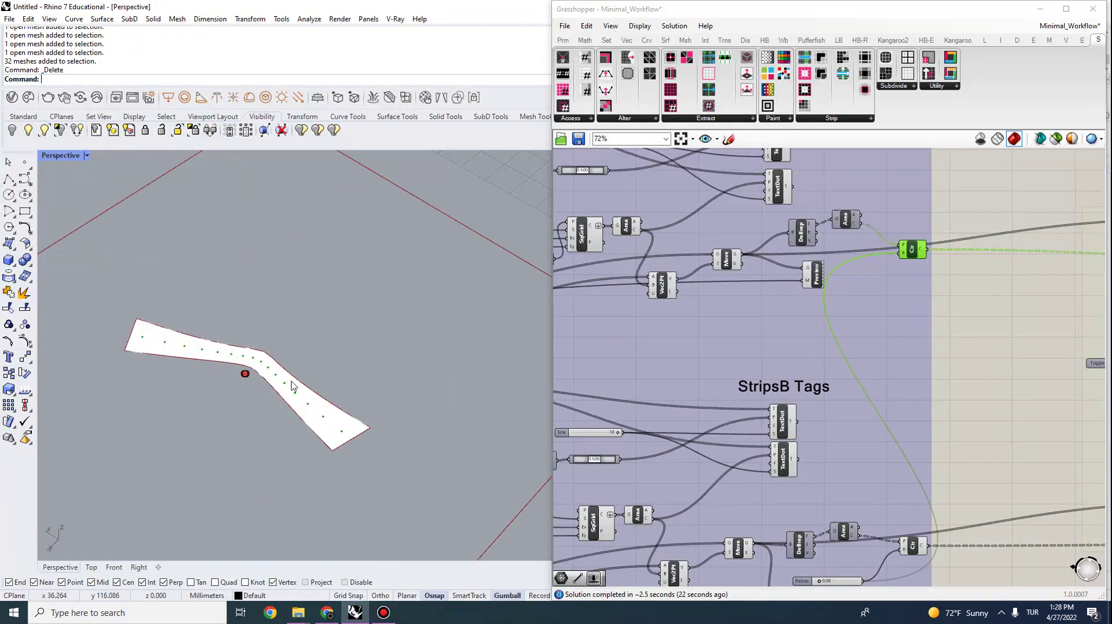
scroll(240, 309, "up", 6)
scroll(340, 368, "down", 6)
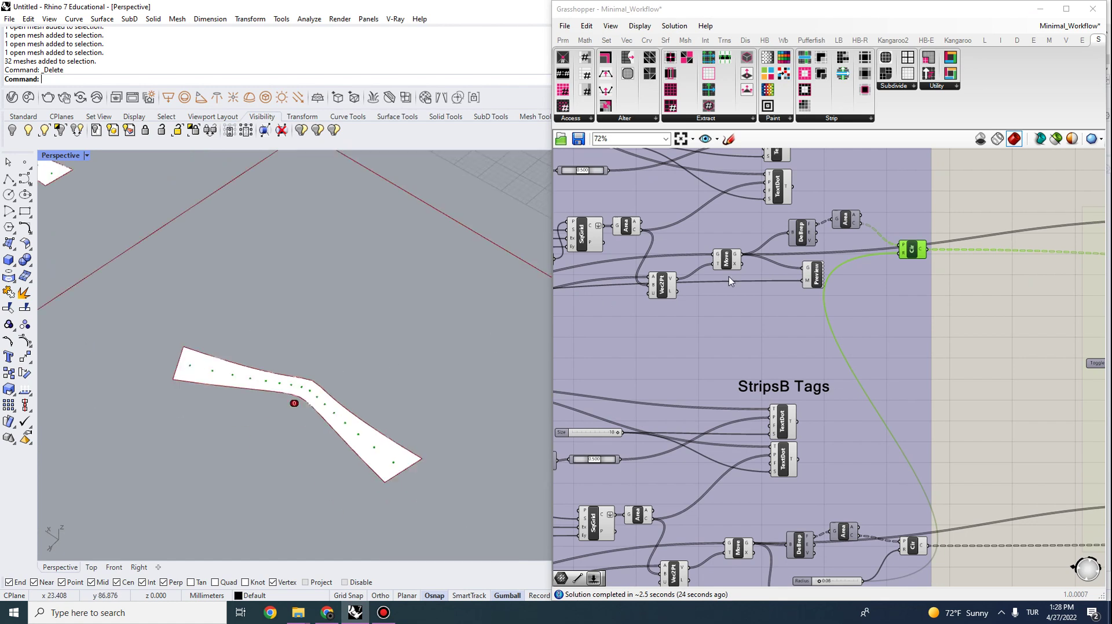
left_click(804, 235)
right_click(805, 234)
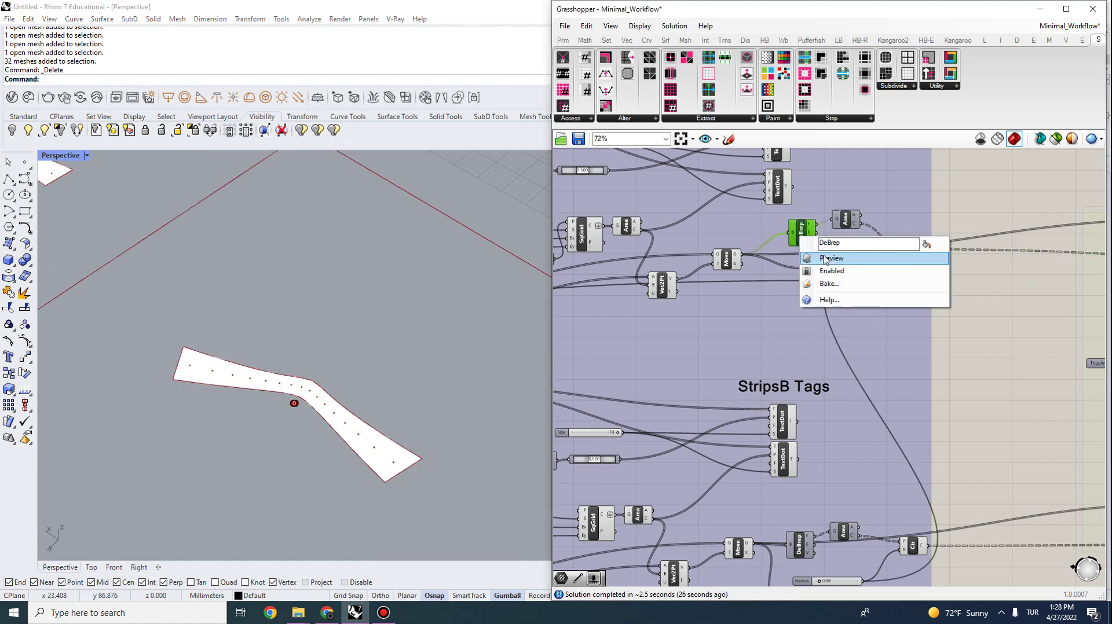
left_click(827, 259)
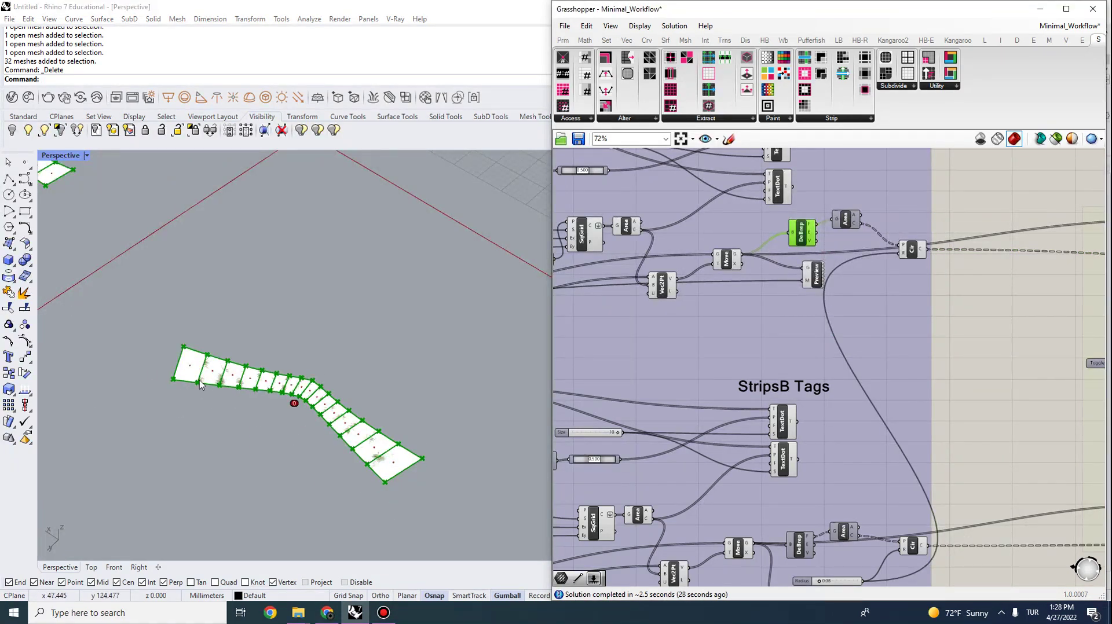
scroll(344, 411, "up", 4)
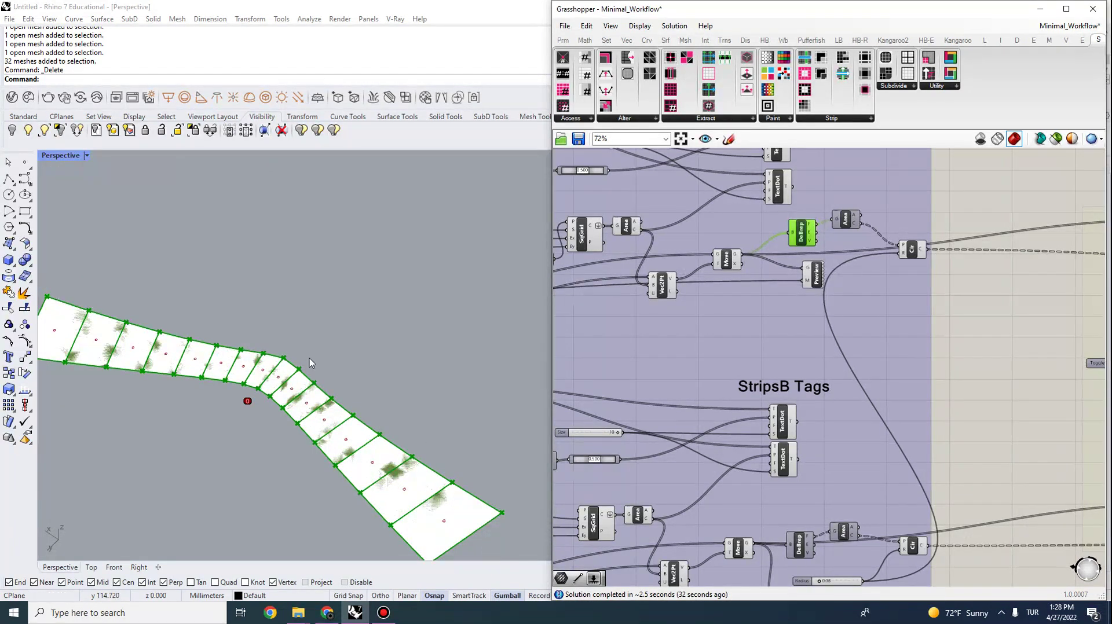
scroll(311, 363, "down", 6)
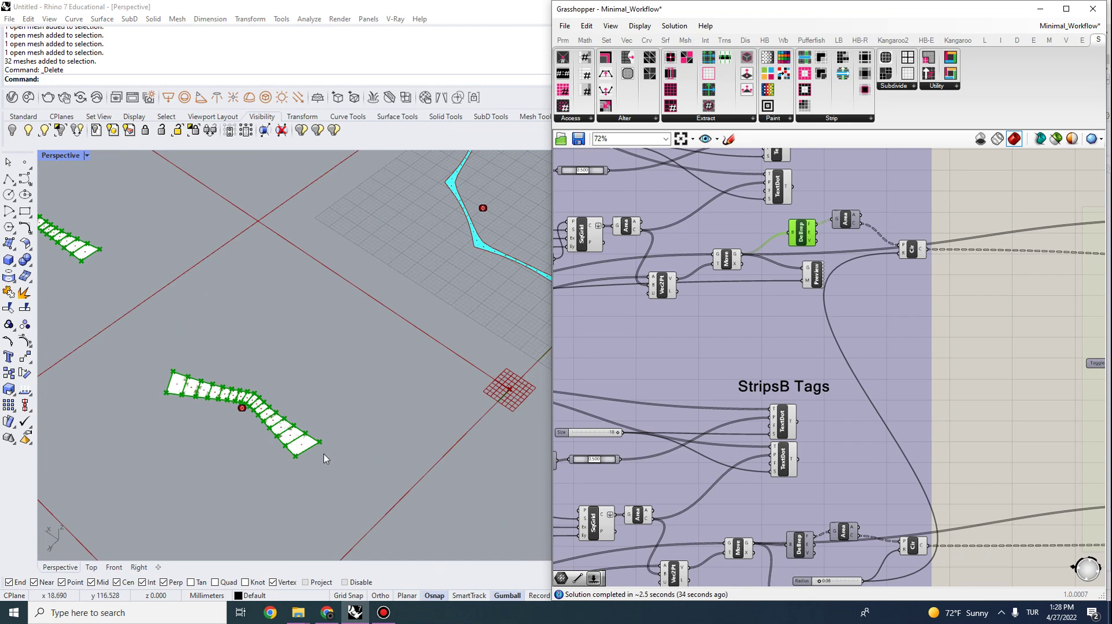
scroll(324, 454, "down", 3)
scroll(293, 282, "up", 3)
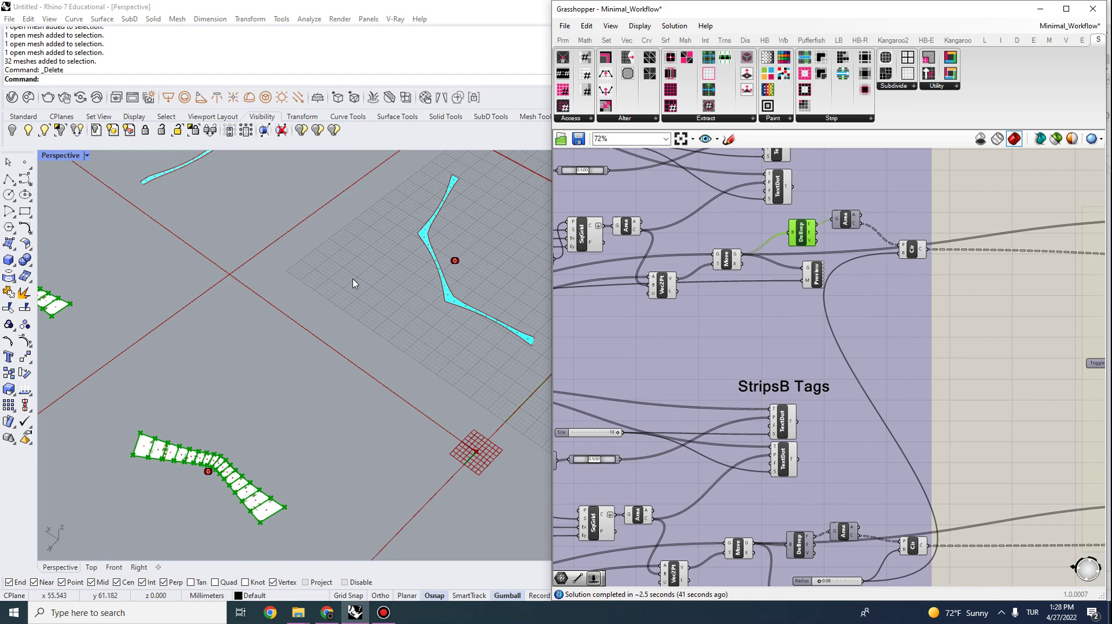
Switch the Boolean toggle driving both Unroller components in the Step 5: Baking group to False and back to True.
scroll(350, 281, "down", 5)
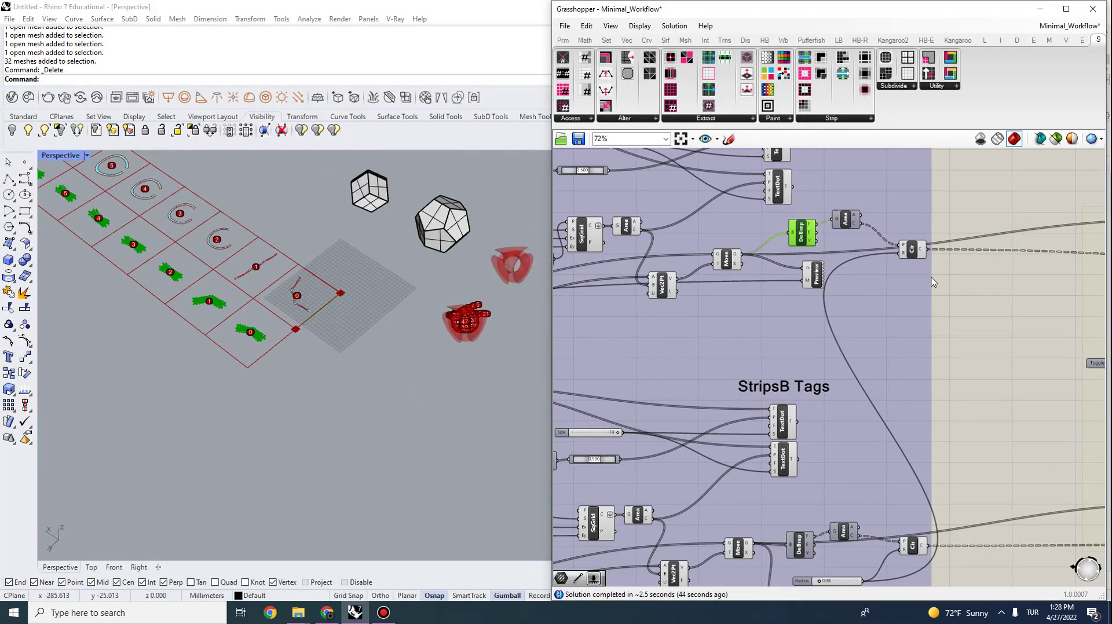
scroll(932, 282, "down", 3)
right_click_drag(932, 282, 675, 259)
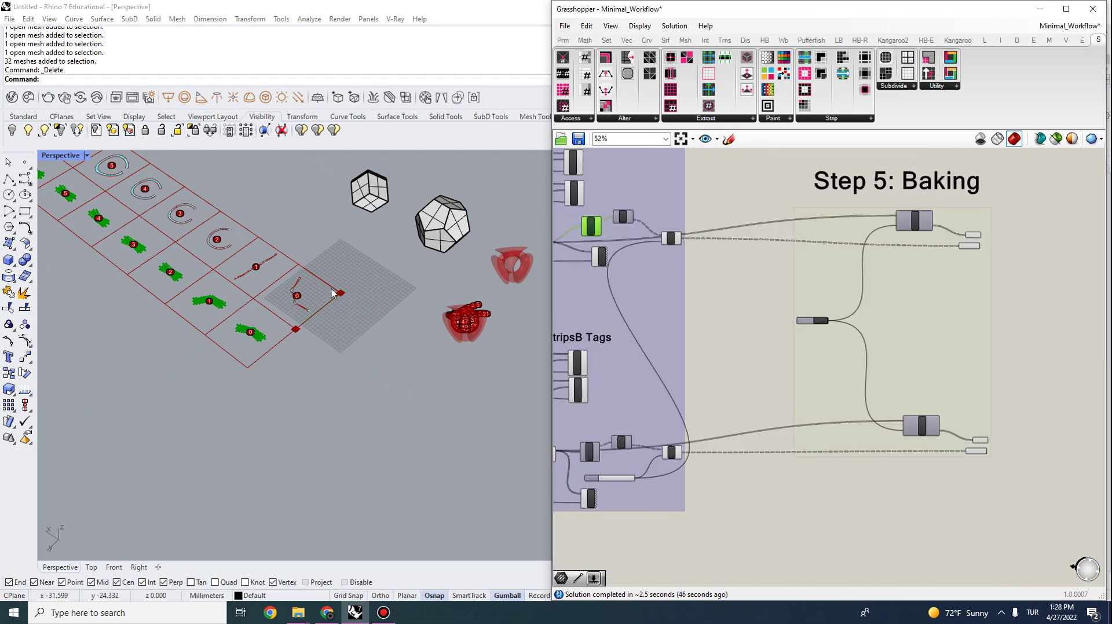
right_click_drag(733, 344, 604, 346)
scroll(793, 216, "up", 3)
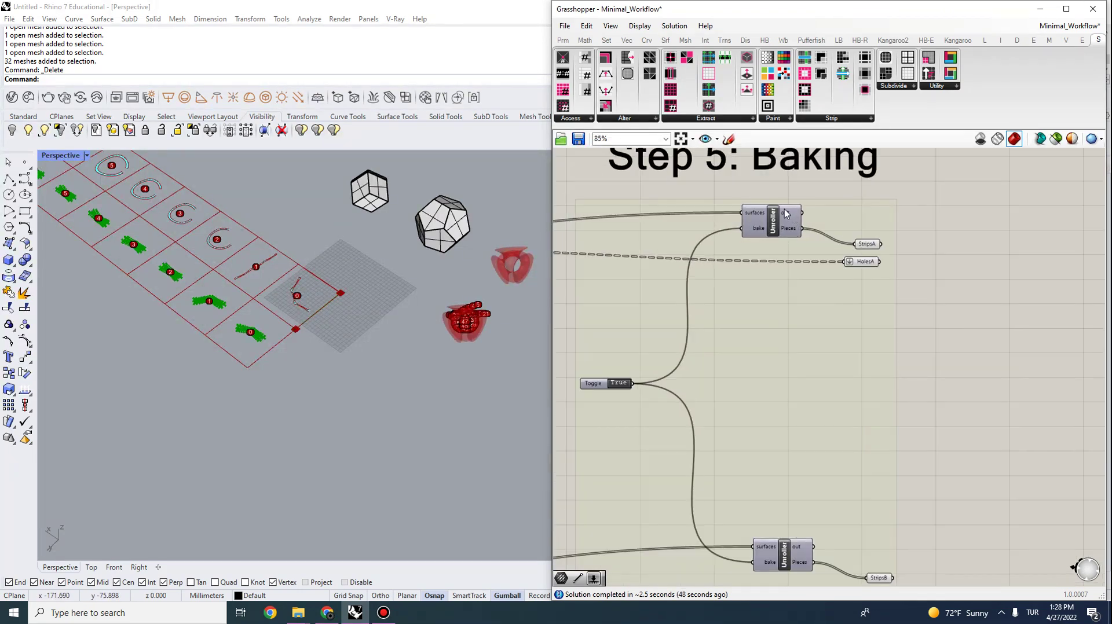
scroll(785, 215, "down", 1)
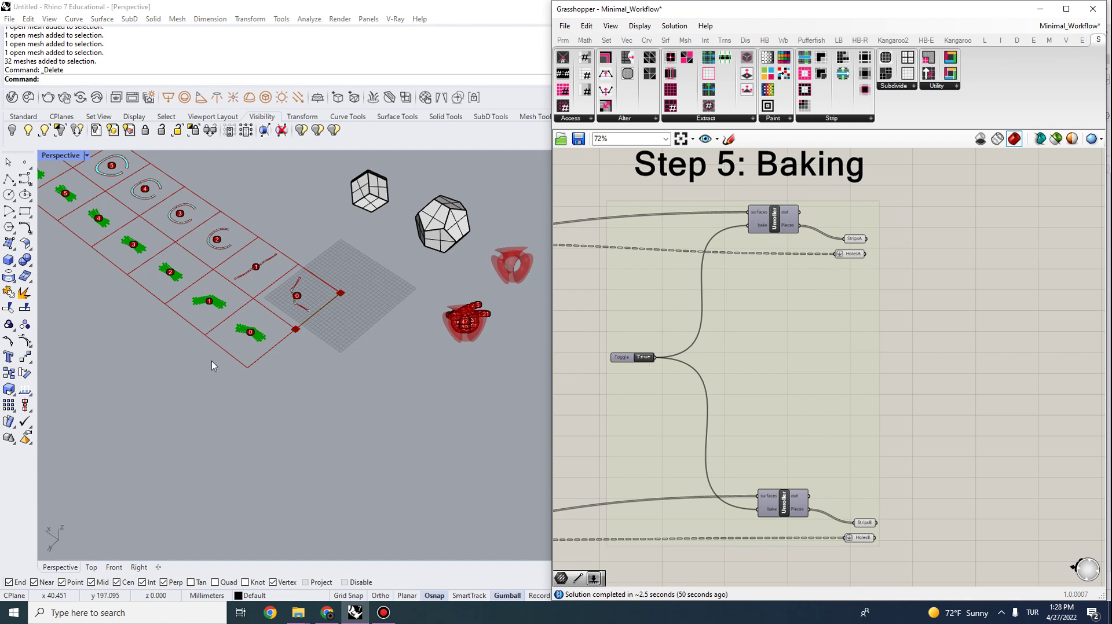
scroll(212, 365, "up", 3)
double_click(643, 358)
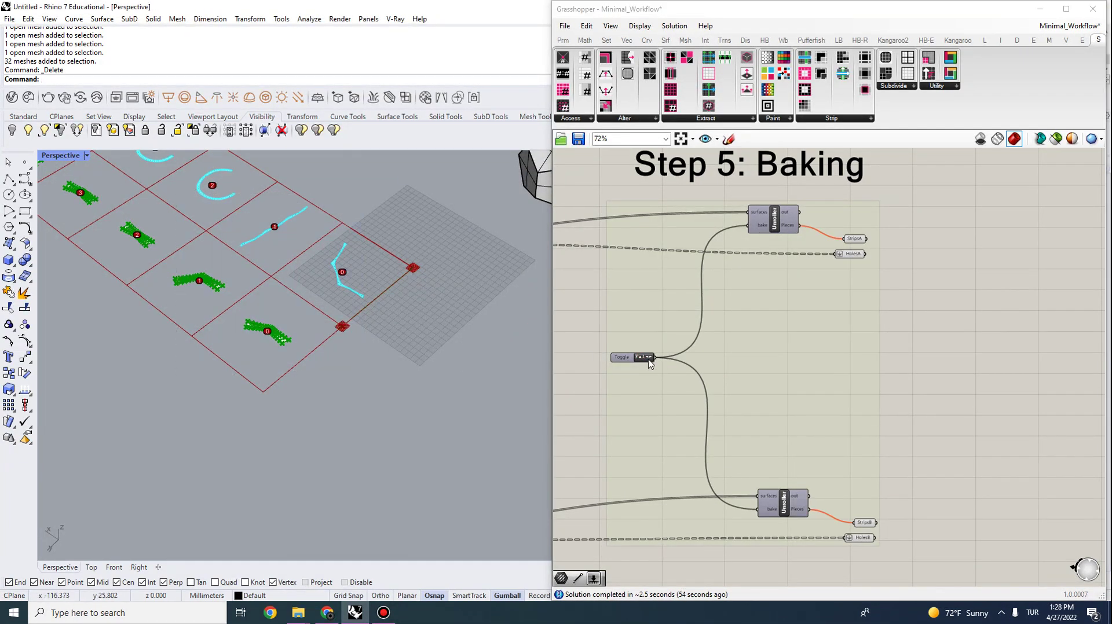
double_click(649, 358)
Bake the StripsA geometry and the HolesA curves of the Step 5 group with the default attributes.
left_click(855, 240)
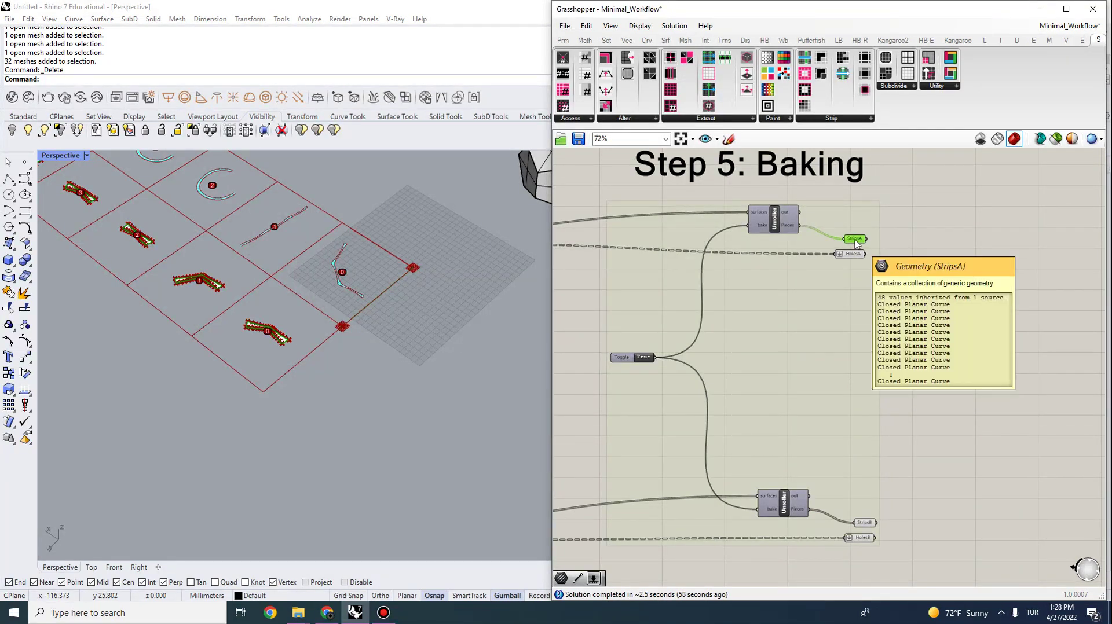
scroll(545, 342, "up", 3)
right_click(857, 248)
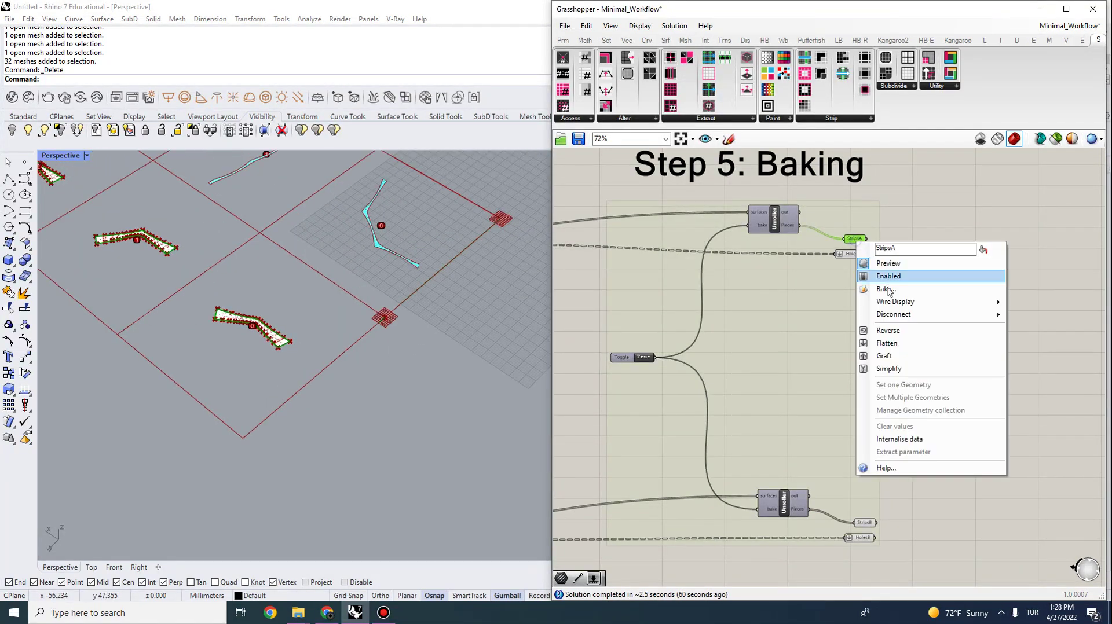
left_click(884, 290)
left_click(894, 399)
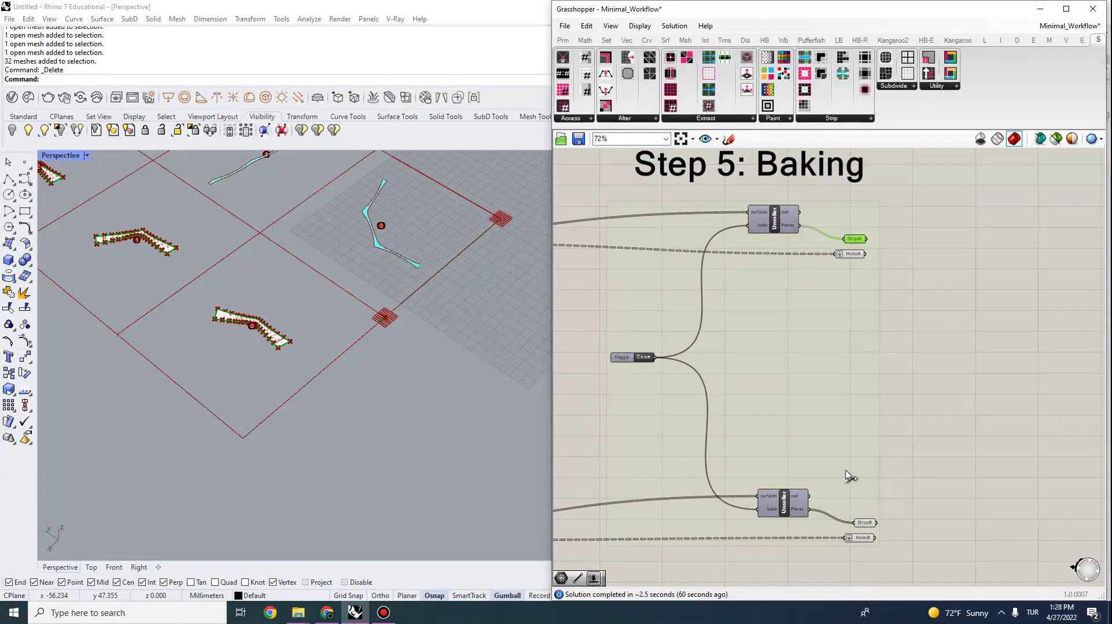
left_click(846, 254)
right_click(849, 254)
left_click(887, 300)
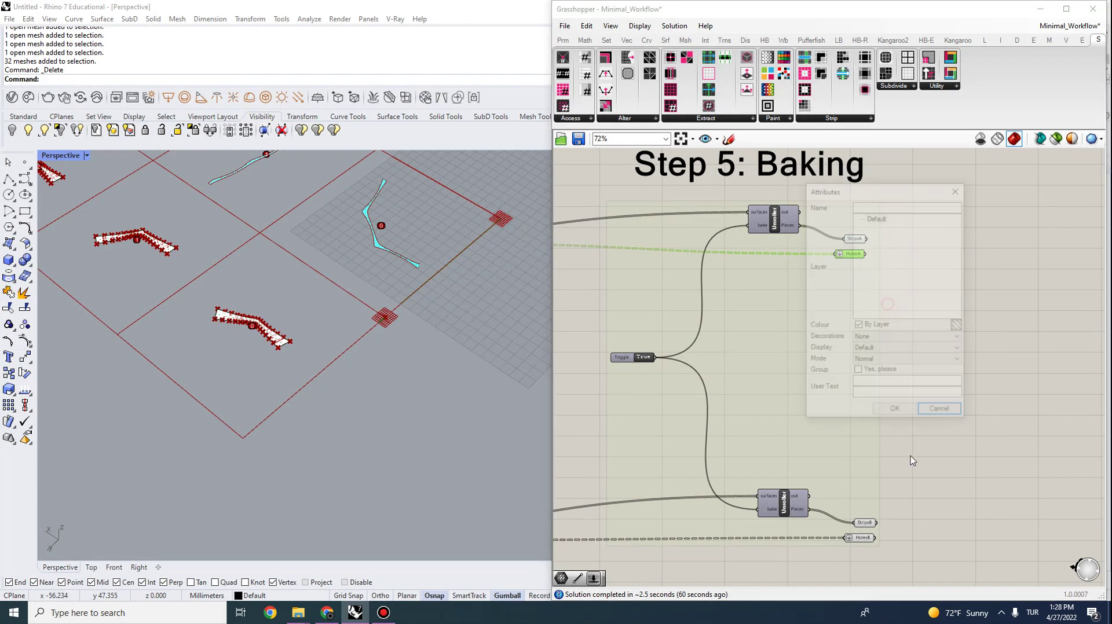
left_click(894, 412)
Bake the StripsB geometry and the HolesB curves of the Step 5 group with the default attributes.
scroll(1025, 320, "down", 3)
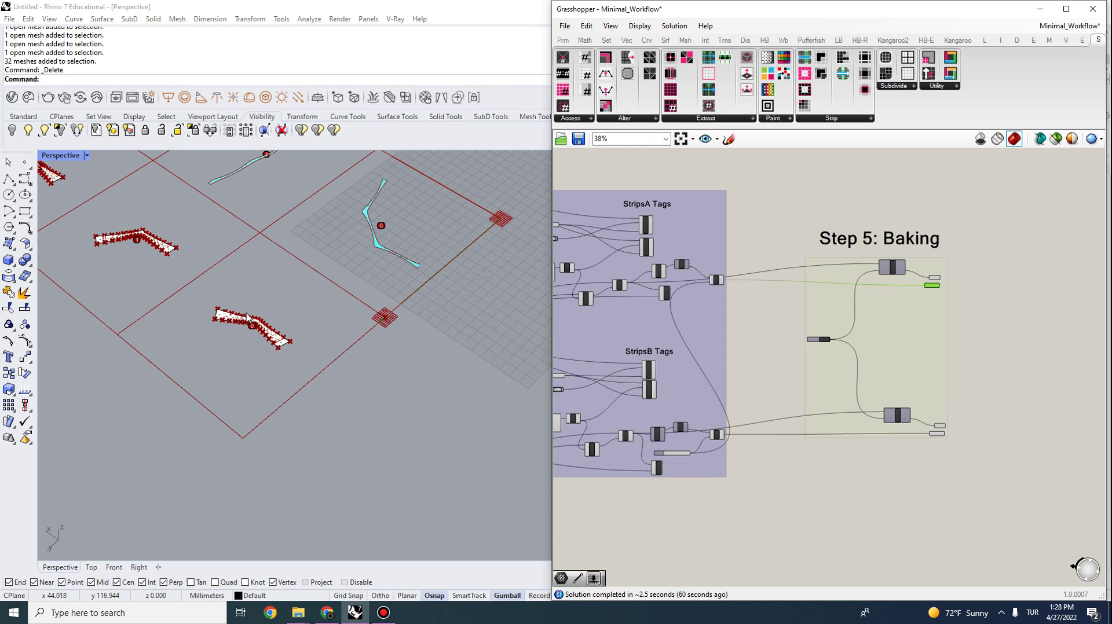
scroll(954, 326, "up", 5)
right_click(925, 433)
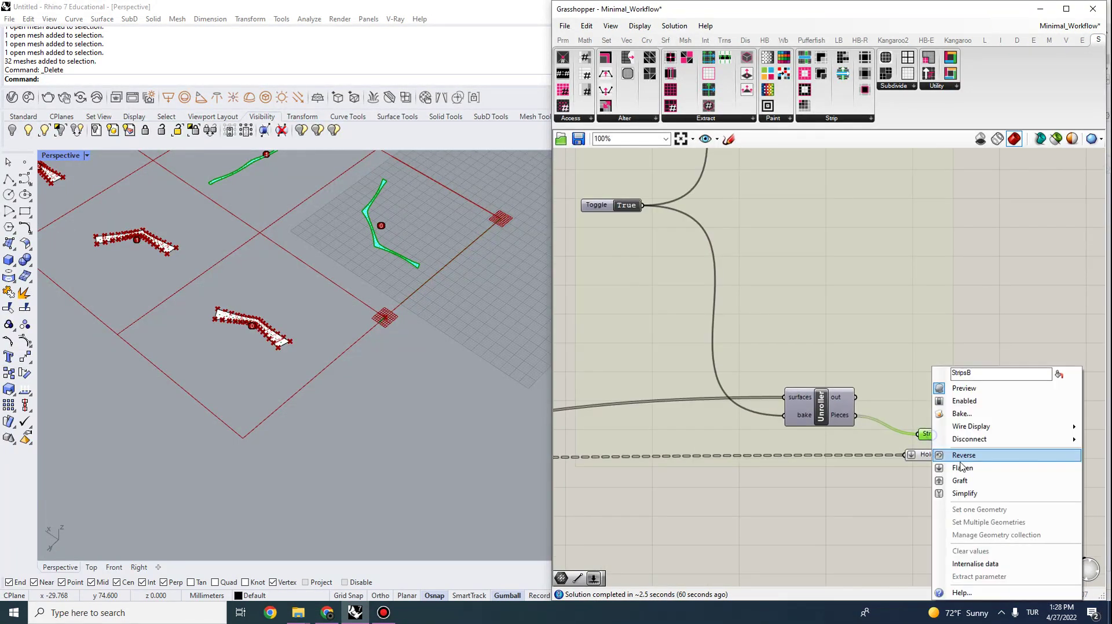
left_click(961, 414)
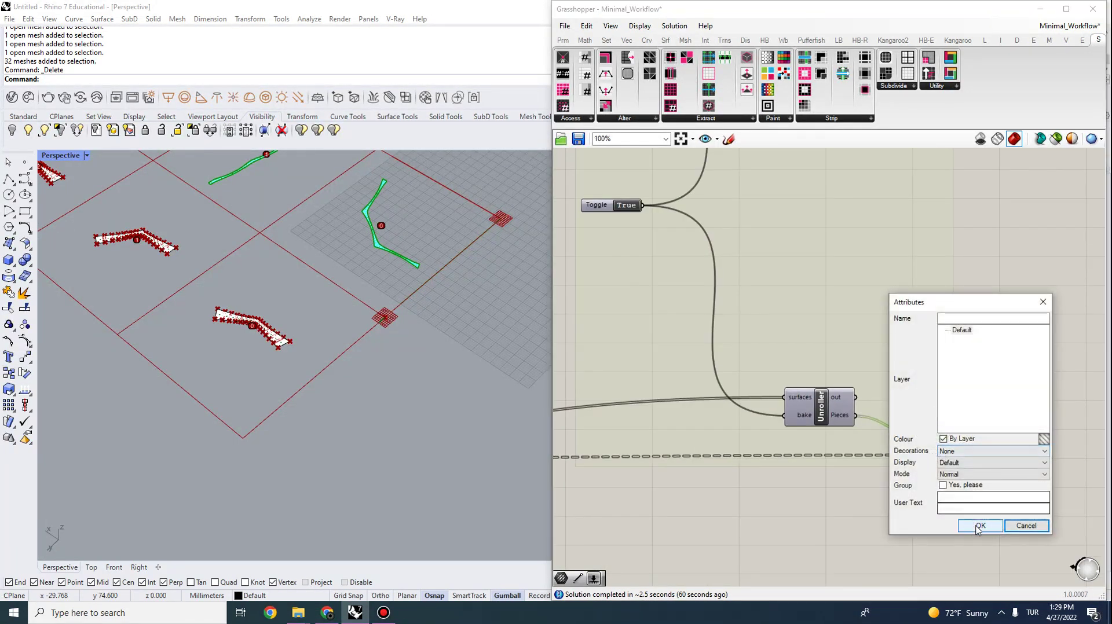
left_click(1026, 525)
right_click(921, 461)
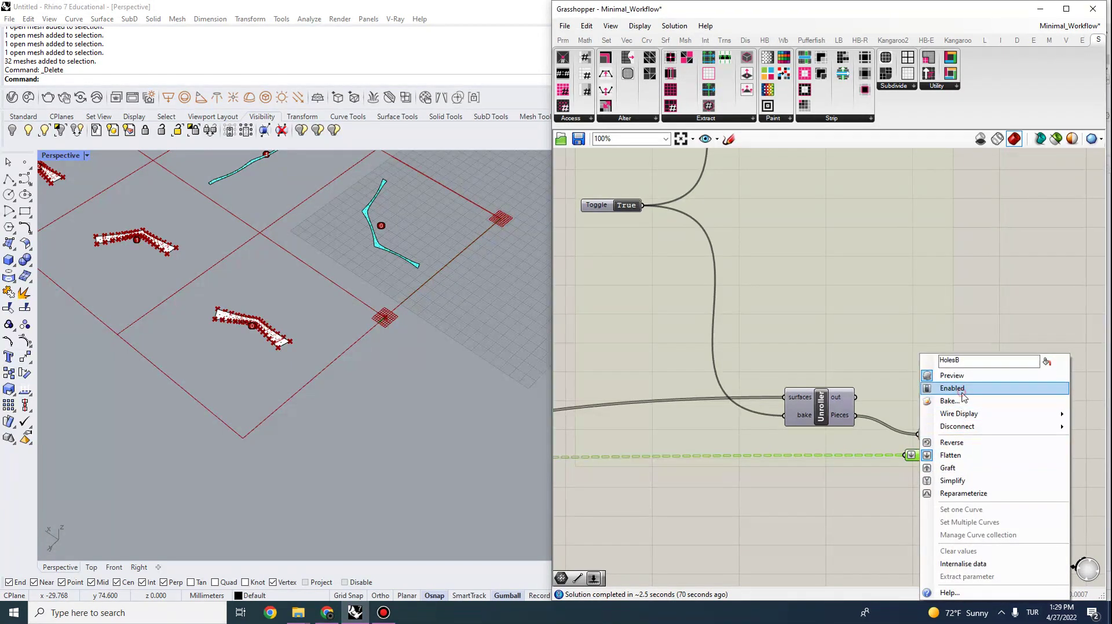
left_click(962, 405)
left_click(1018, 516)
Bake both TextDot components under StripsB Tags in the Step 4 group with the default attributes.
scroll(926, 406, "down", 6)
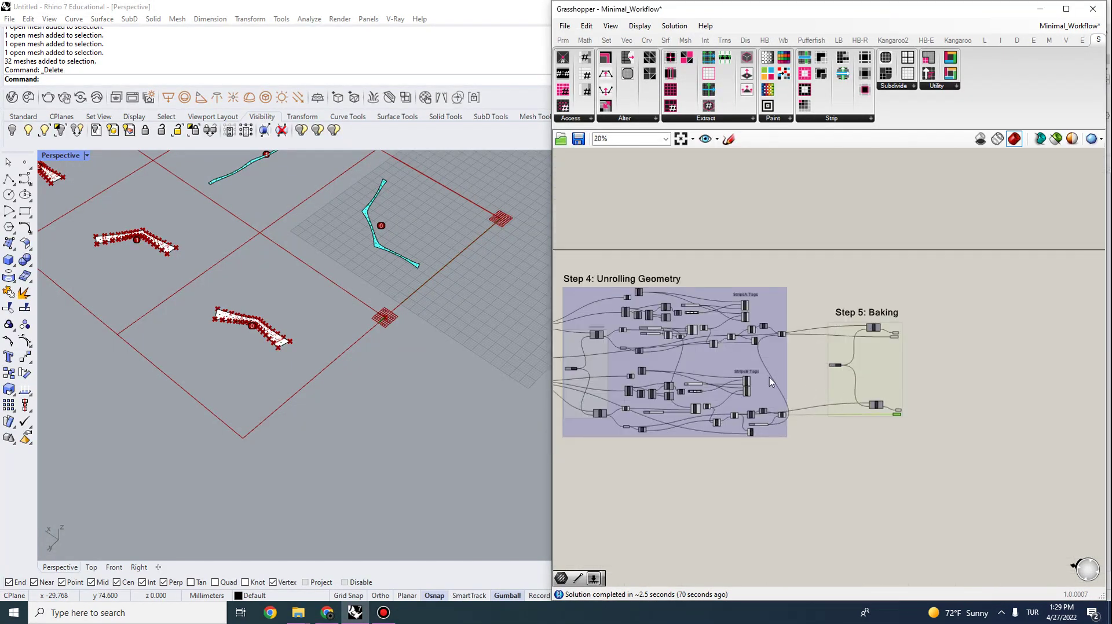
scroll(765, 371, "up", 2)
scroll(747, 398, "up", 5)
left_click(788, 370)
right_click(789, 375)
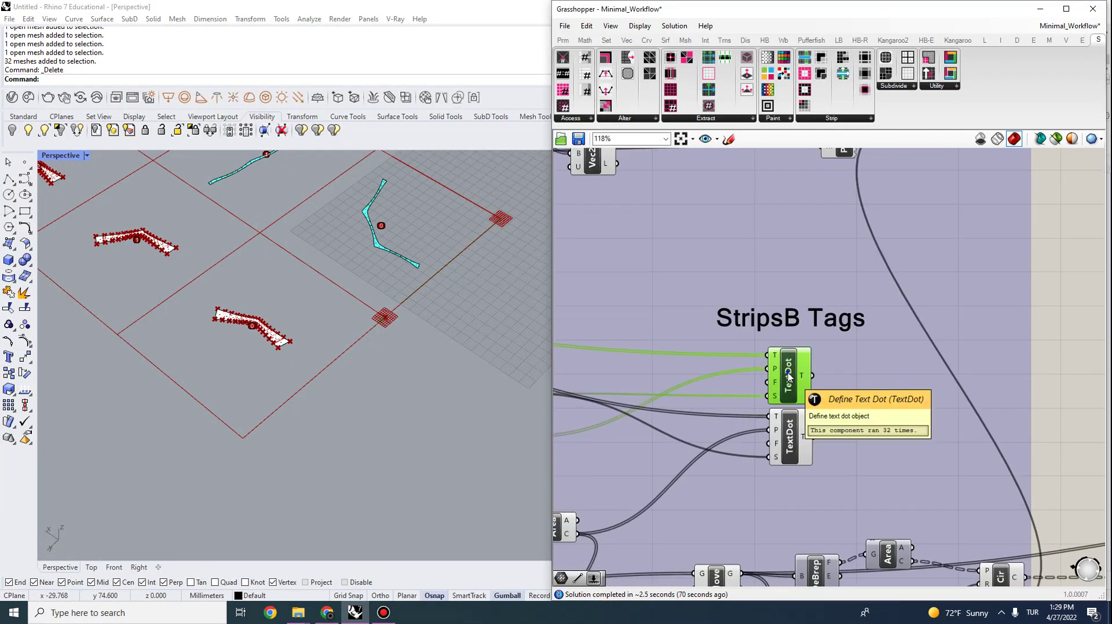
left_click(831, 421)
left_click(849, 530)
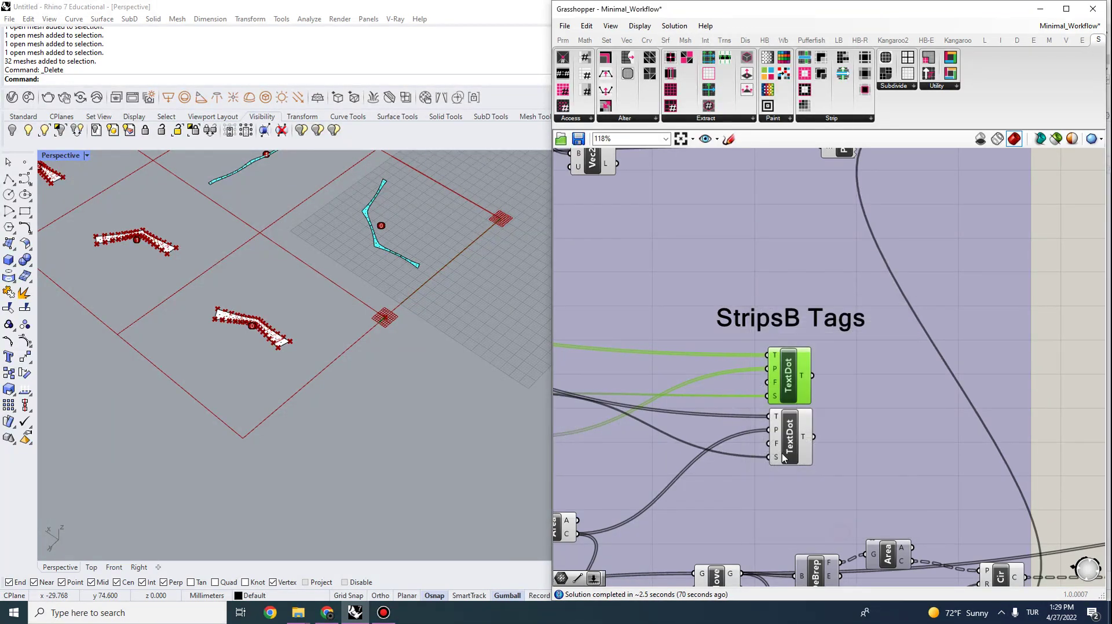
left_click(787, 447)
right_click(786, 448)
left_click(828, 493)
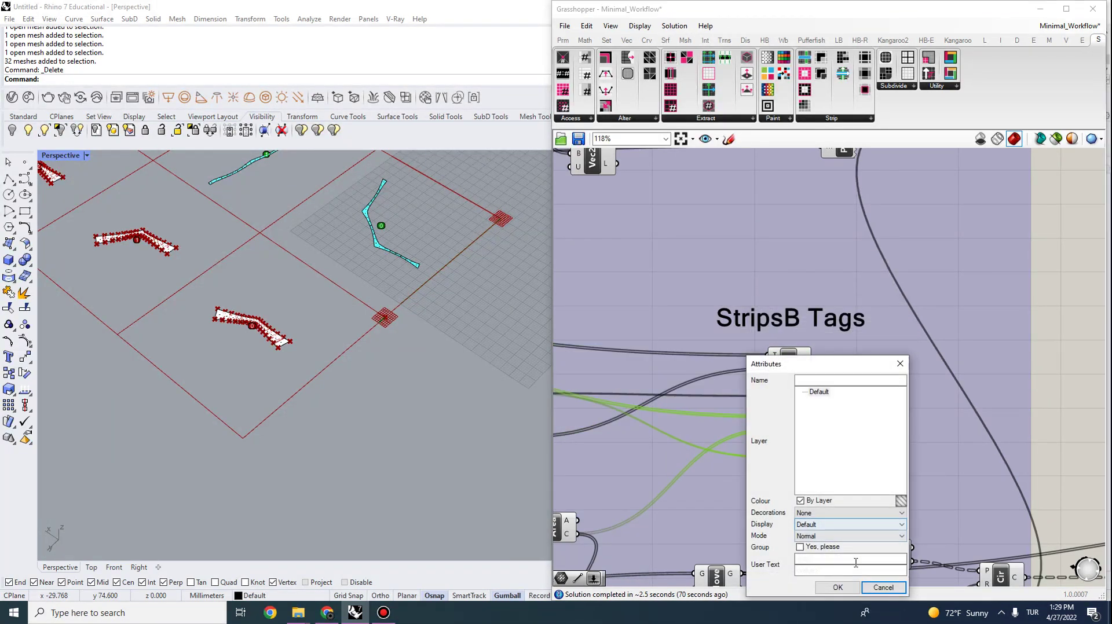
left_click(838, 588)
Examine the baked number tags on the unrolled strip grid and on the red minimal mesh model.
scroll(393, 388, "down", 2)
scroll(486, 382, "down", 8)
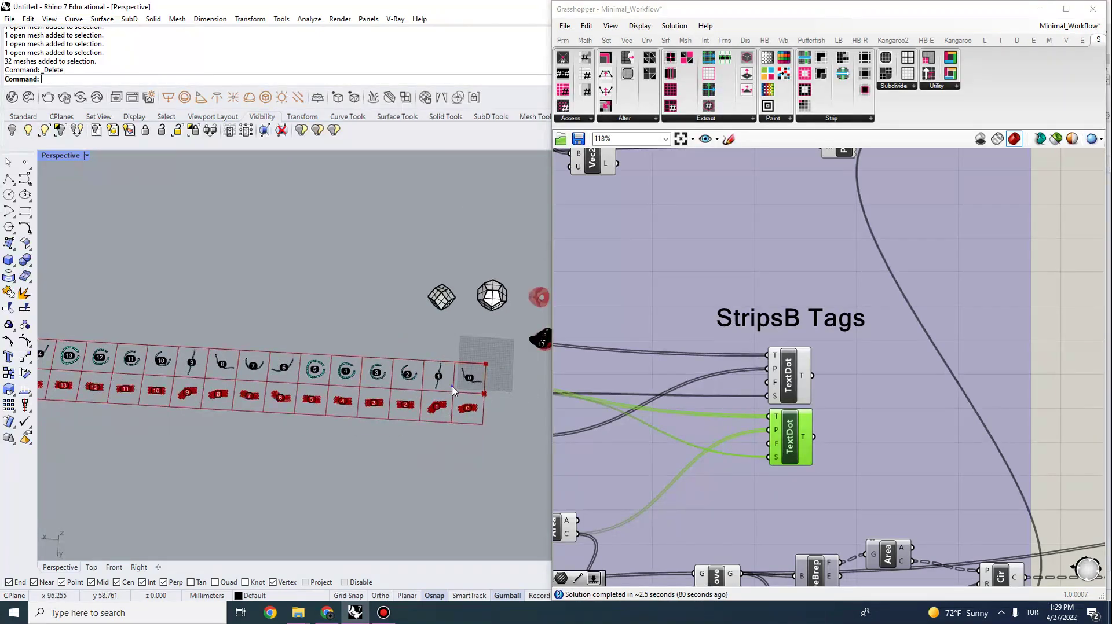
scroll(490, 386, "up", 10)
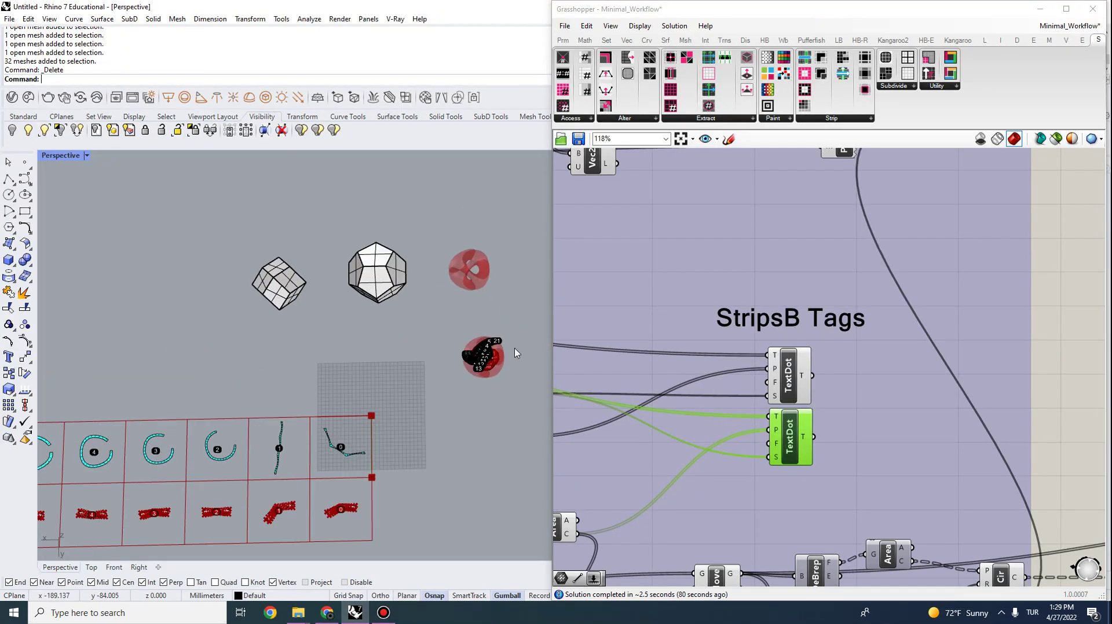
scroll(476, 295, "up", 15)
scroll(479, 337, "down", 5)
right_click_drag(407, 402, 384, 384)
scroll(317, 258, "down", 6)
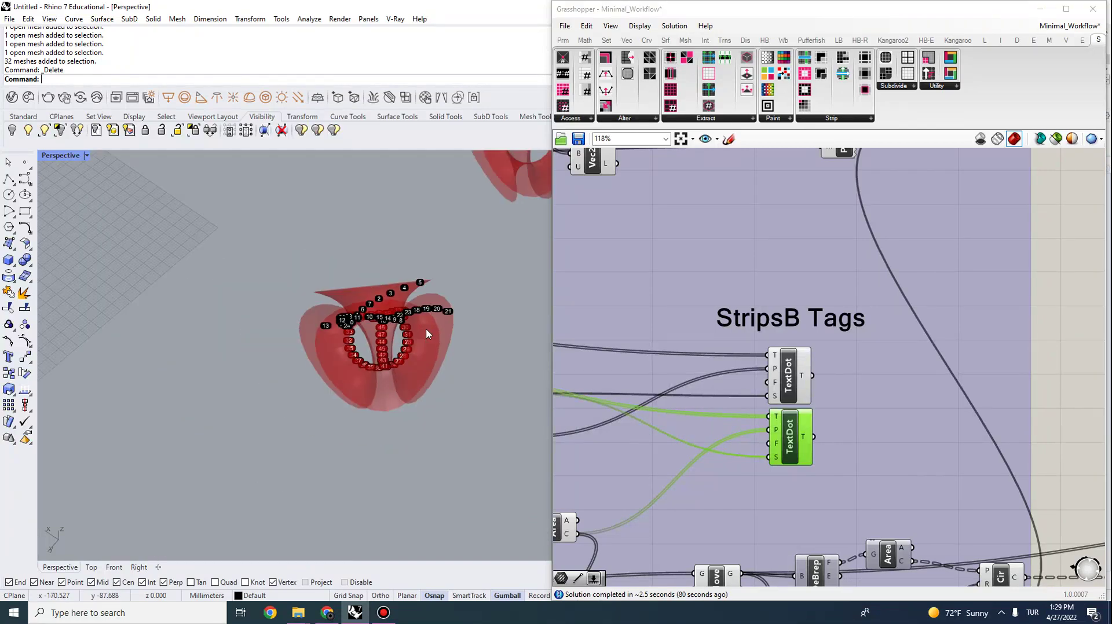
scroll(425, 328, "up", 6)
scroll(284, 350, "down", 2)
scroll(453, 255, "down", 8)
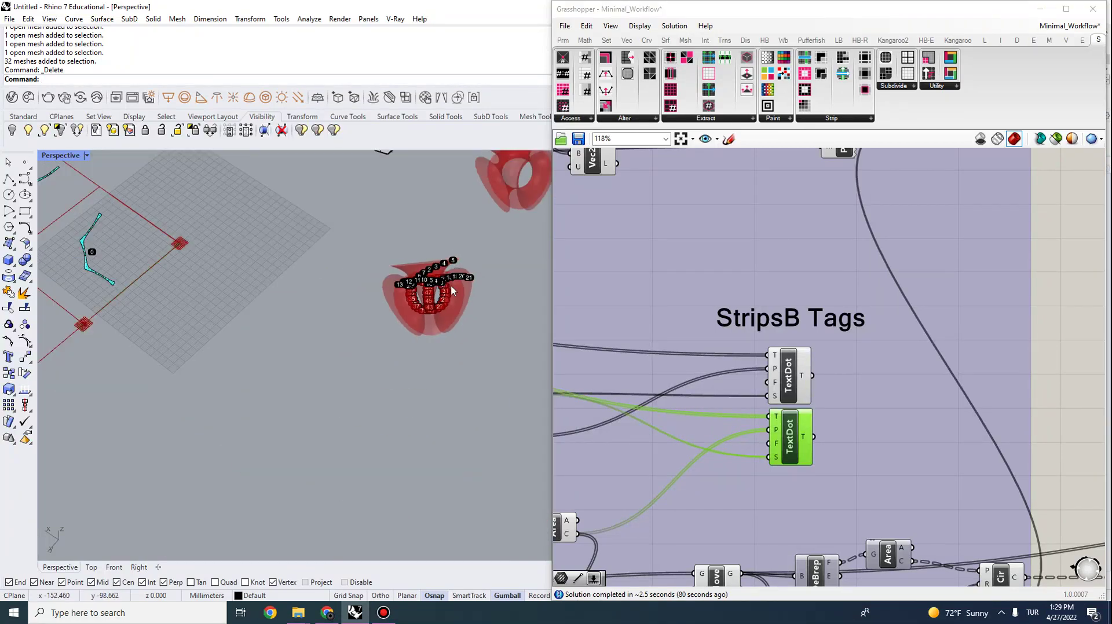
right_click_drag(454, 289, 331, 330)
scroll(412, 372, "down", 5)
scroll(354, 389, "up", 8)
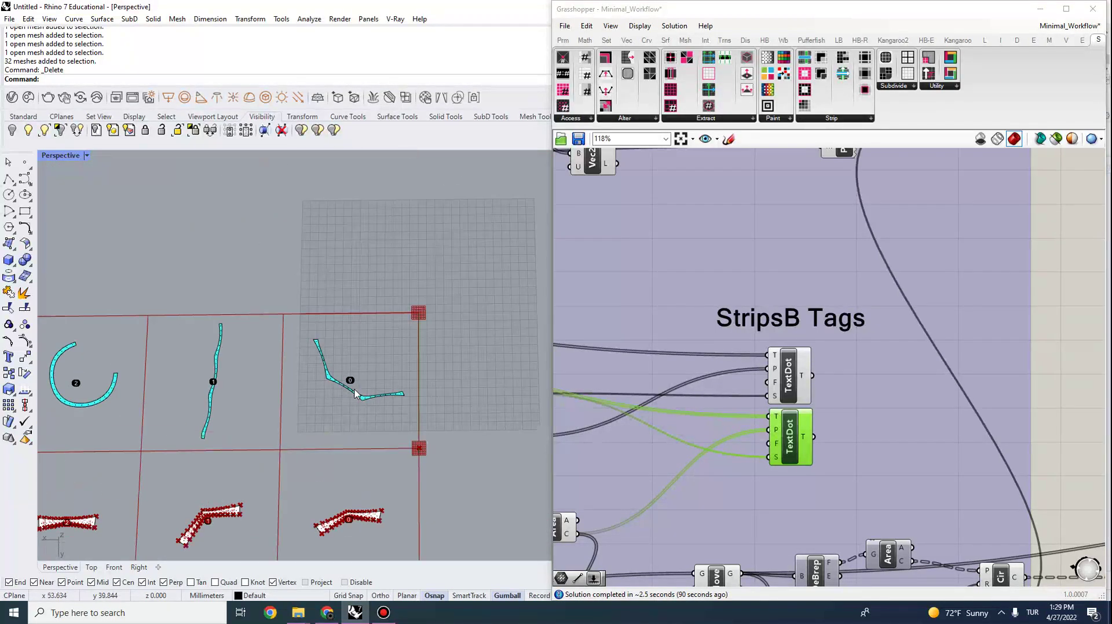
Move the baked outline, holes and tag of cyan strip 0 out of its grid cell onto the empty area beside it.
left_click_drag(400, 393, 273, 305)
scroll(395, 351, "up", 6)
right_click_drag(307, 482, 195, 427)
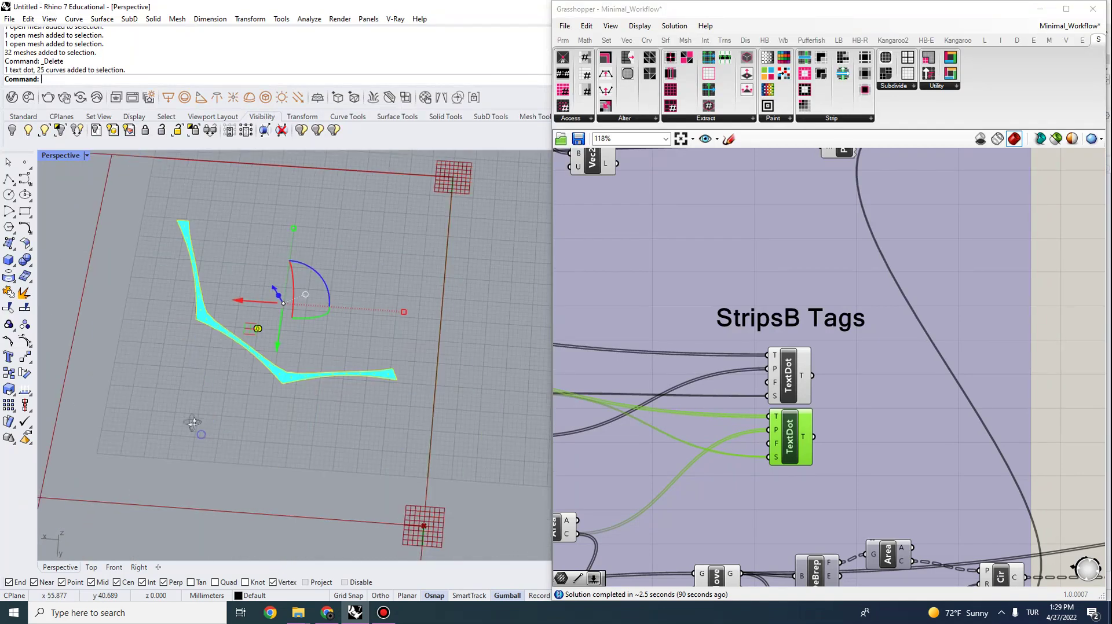
scroll(237, 360, "down", 6)
left_click_drag(222, 340, 391, 350)
left_click(432, 283)
Examine the outline, holes and tag of the moved strip 0 and of cyan strip 1 in the layout grid.
scroll(429, 382, "up", 9)
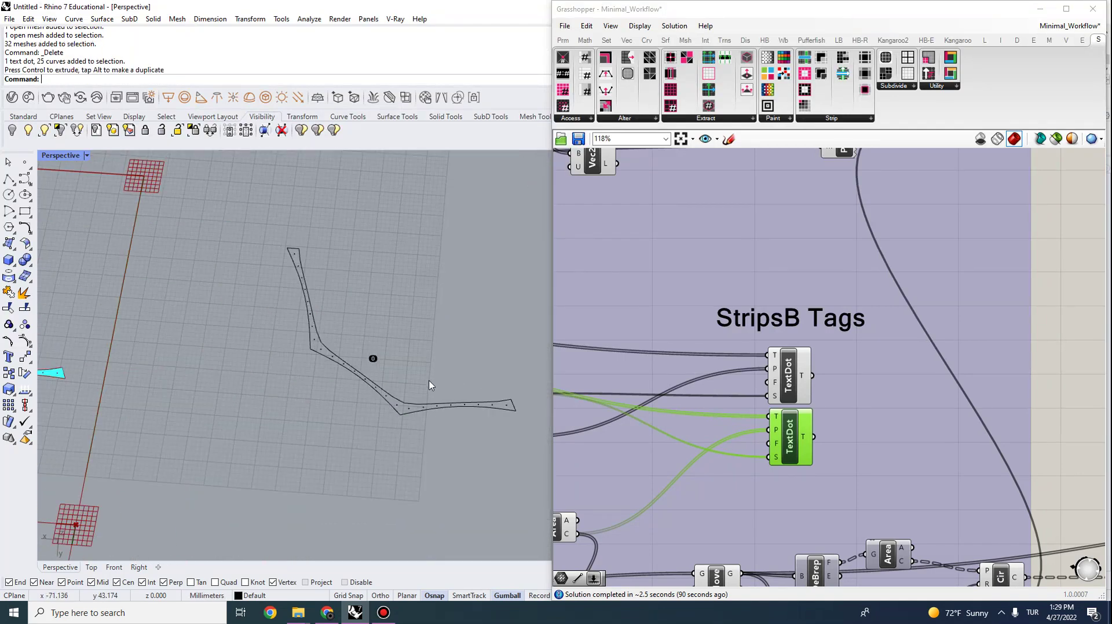
right_click_drag(429, 384, 203, 353, "shift")
scroll(370, 348, "up", 4)
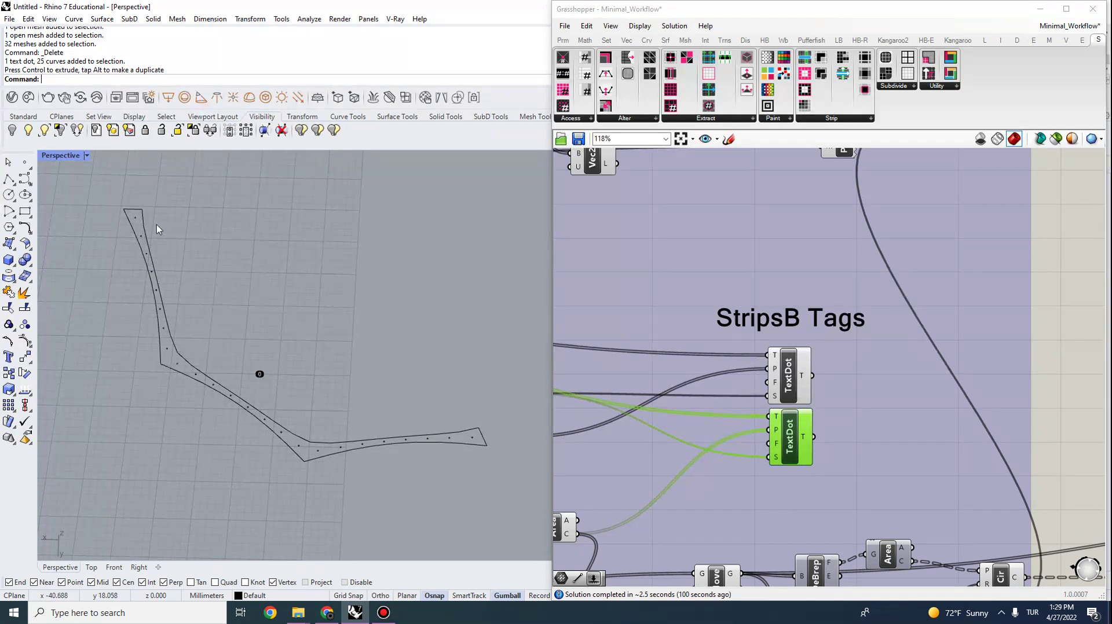
scroll(348, 313, "down", 16)
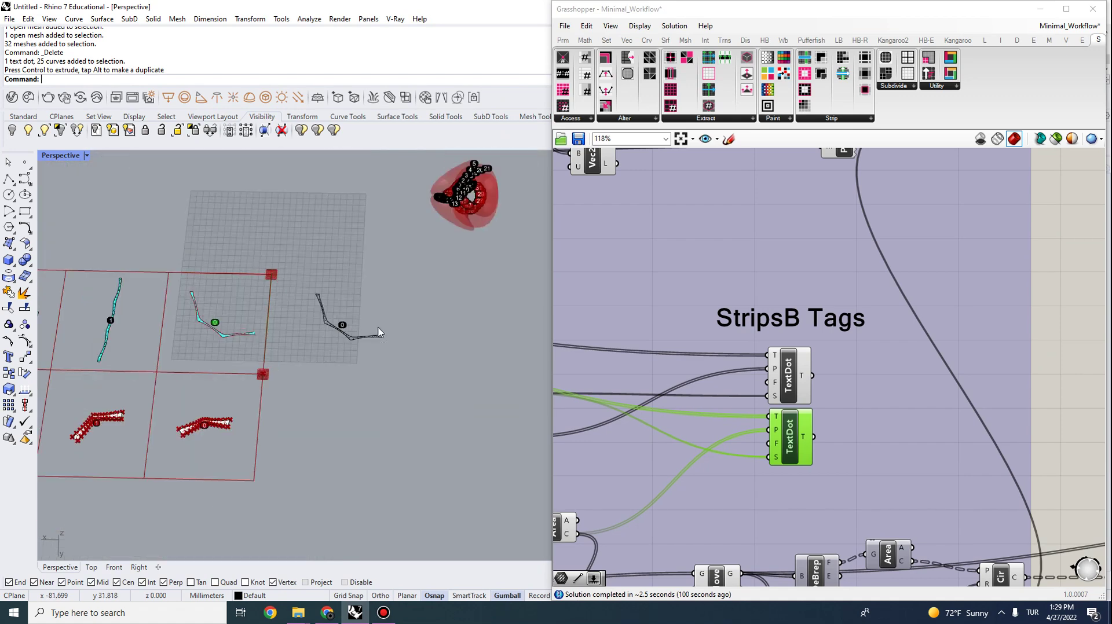
scroll(164, 318, "up", 14)
scroll(298, 307, "down", 7)
scroll(250, 425, "up", 7)
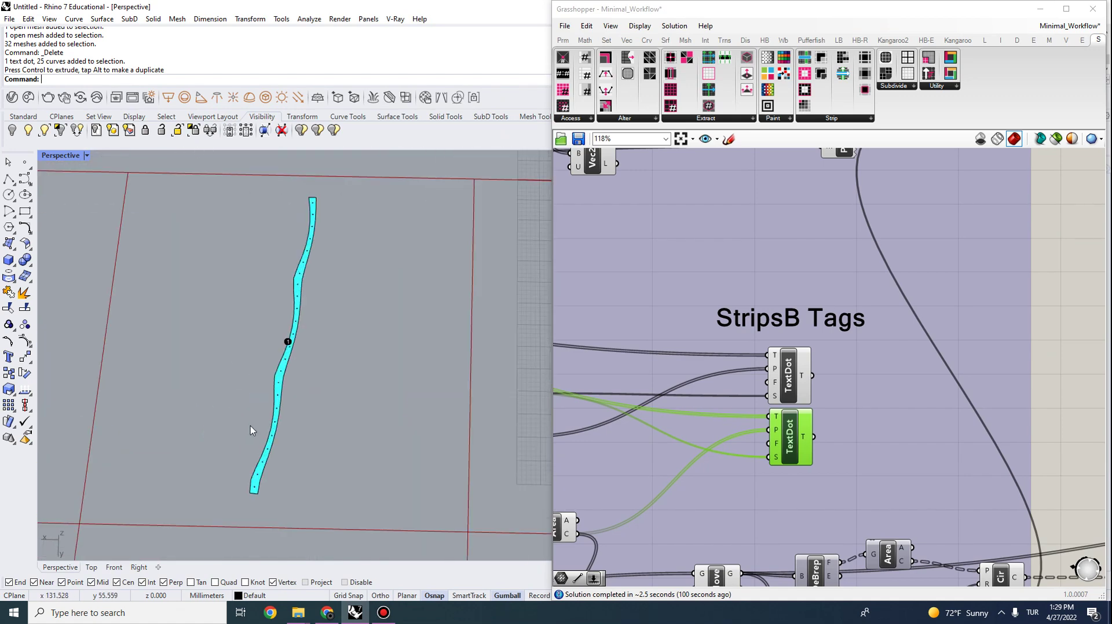
scroll(275, 463, "up", 2)
scroll(284, 423, "down", 3)
scroll(293, 371, "up", 3)
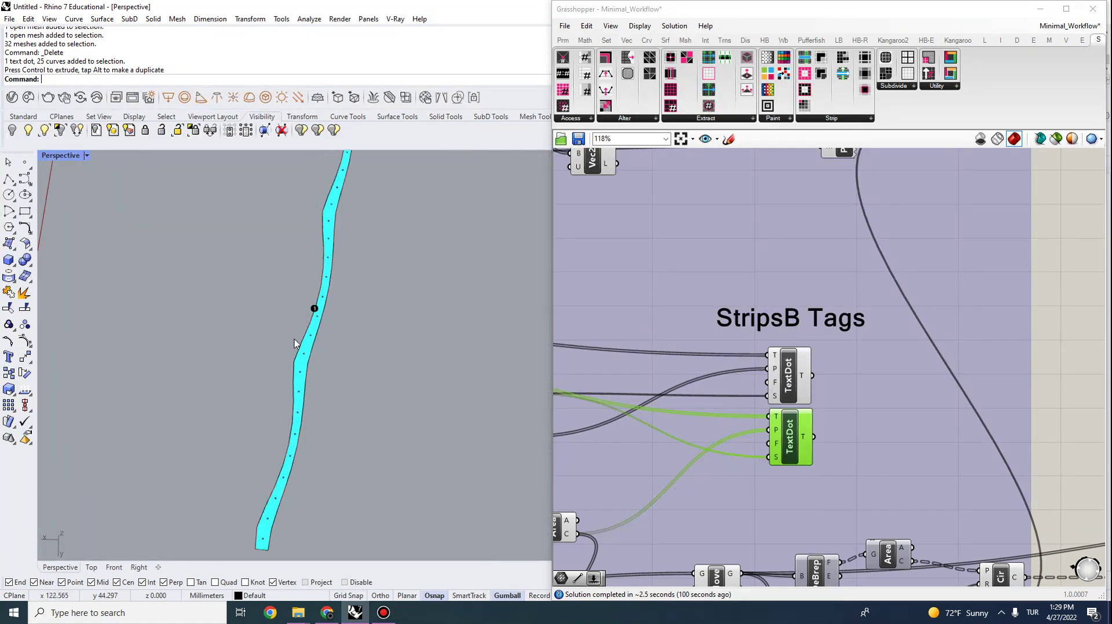
Examine the shapes, holes and tags of cyan strips 2 and 3 in the layout grid.
scroll(460, 368, "down", 4)
scroll(203, 290, "down", 5)
scroll(379, 370, "up", 4)
scroll(266, 349, "down", 5)
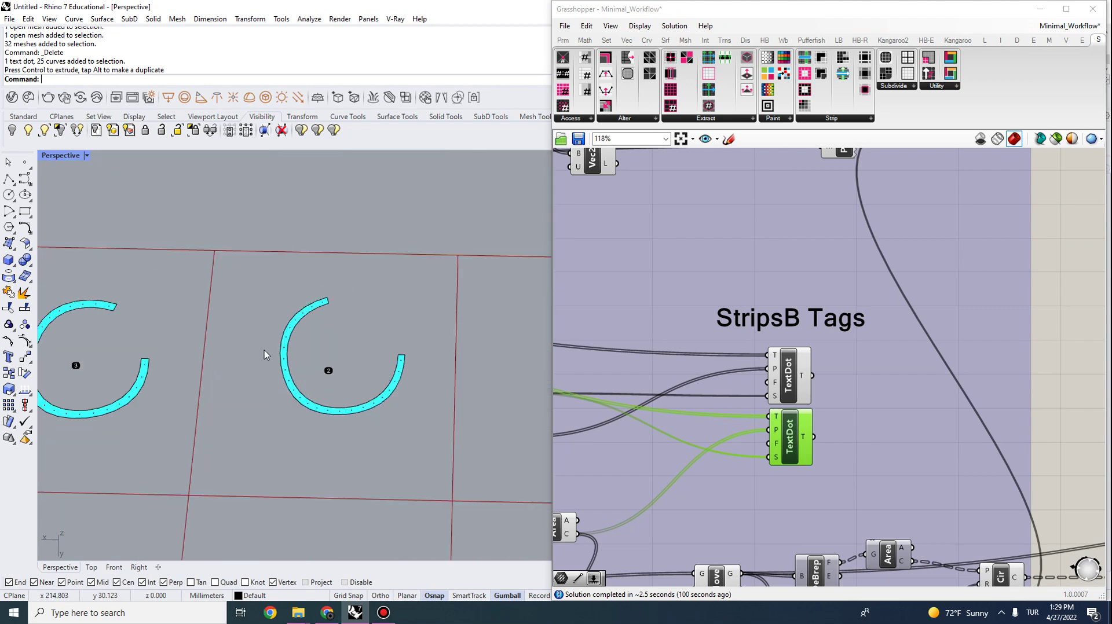
scroll(356, 359, "up", 5)
scroll(262, 330, "down", 5)
right_click_drag(439, 408, 309, 348)
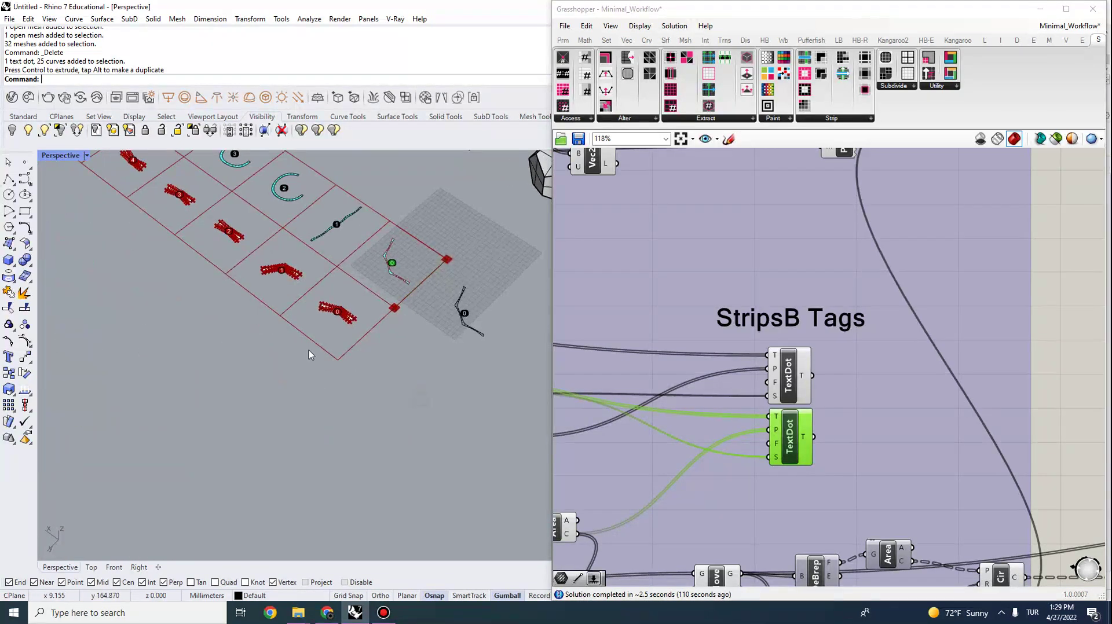
Compare the moved strip 0 with the numbered tags on the red minimal mesh model.
scroll(284, 375, "down", 6)
scroll(468, 319, "up", 5)
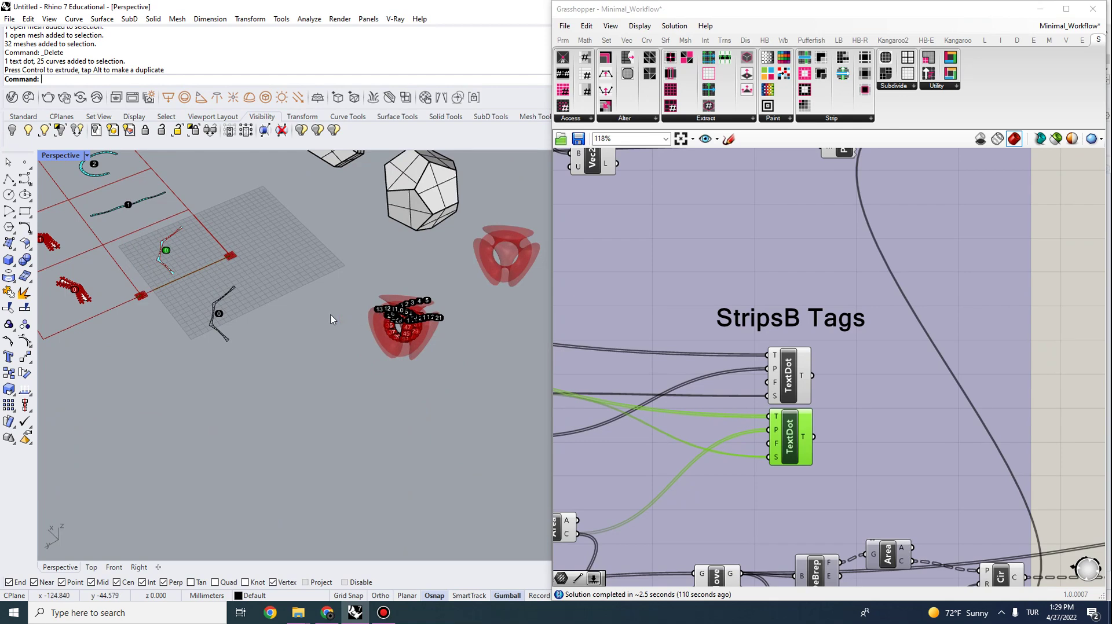
scroll(331, 319, "down", 5)
scroll(315, 282, "up", 5)
scroll(229, 305, "up", 3)
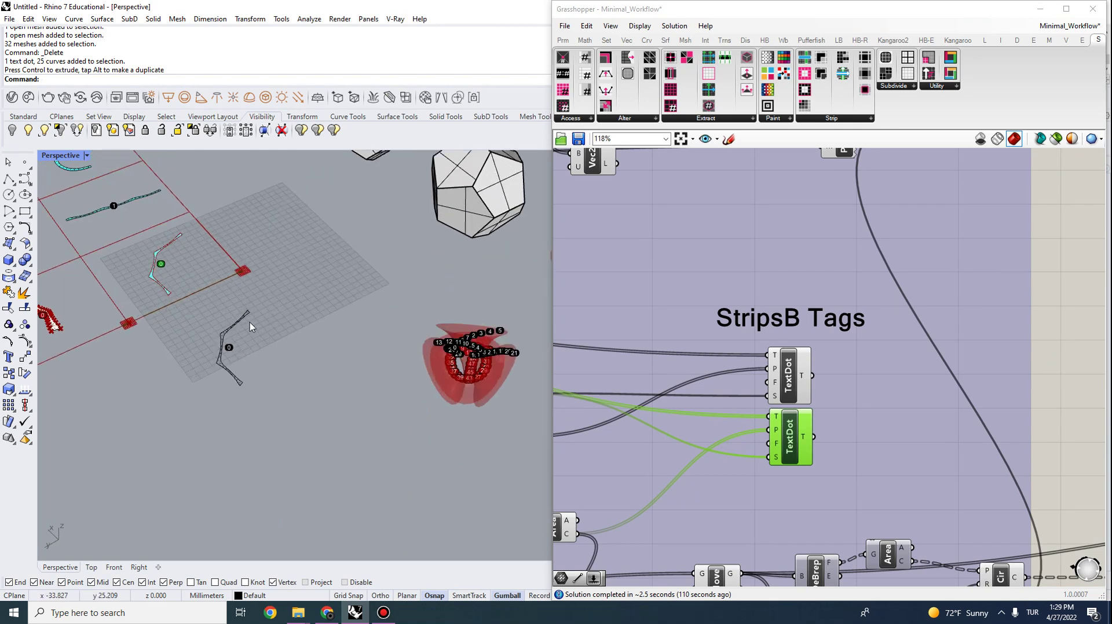
scroll(336, 322, "down", 3)
scroll(423, 339, "up", 3)
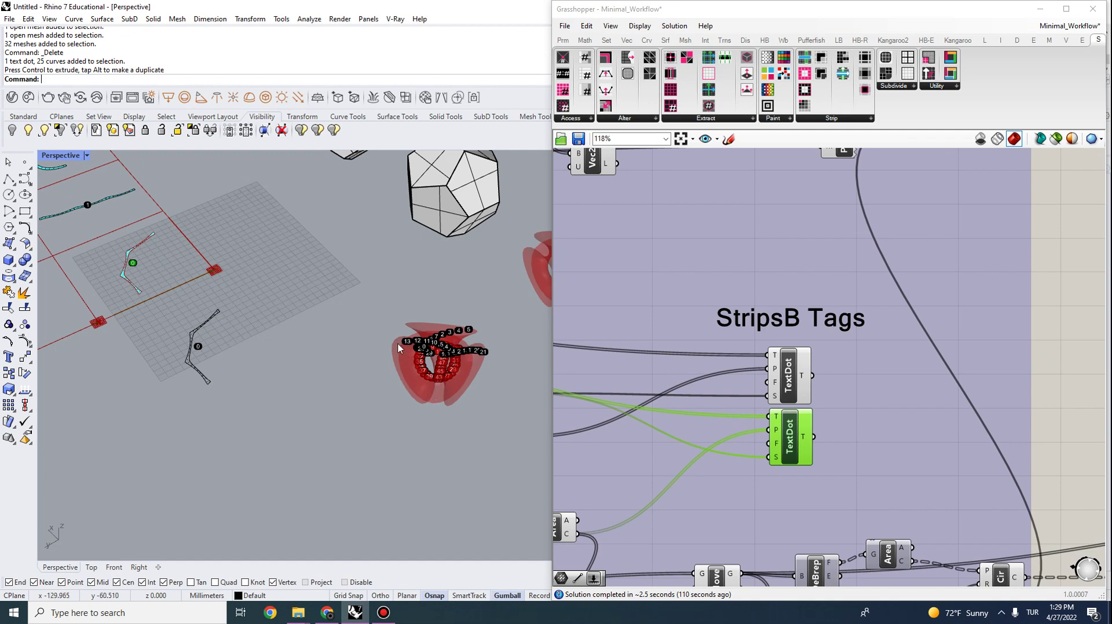
scroll(439, 359, "up", 2)
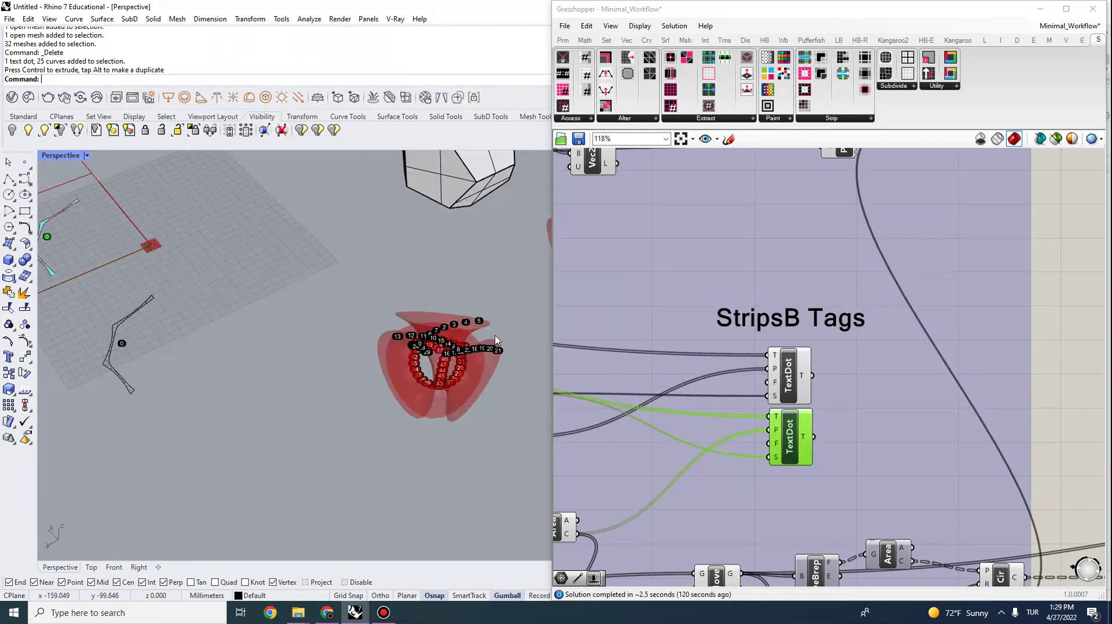
scroll(441, 342, "down", 2)
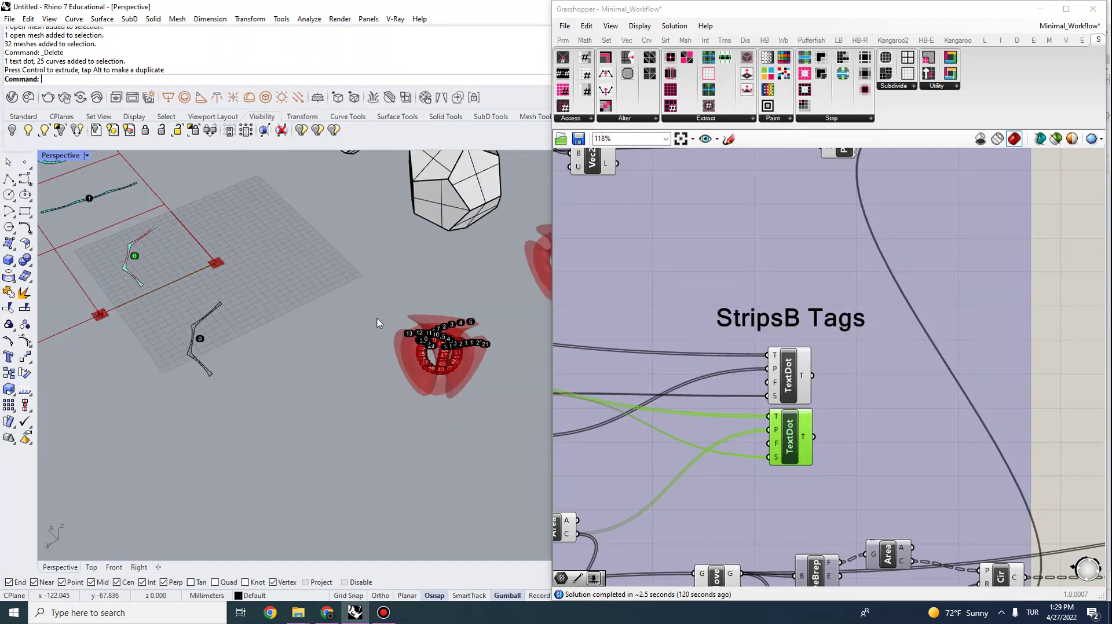
Check what the moved strip 0 is made of by selecting the whole piece and individual closed curves near its bend.
left_click_drag(232, 372, 184, 300)
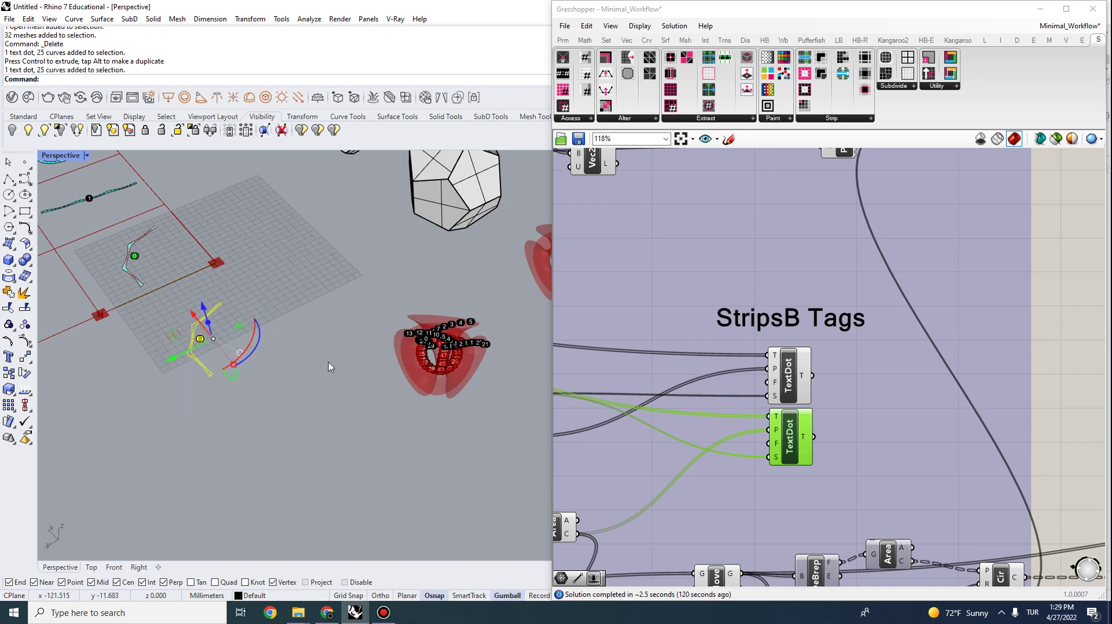
left_click_drag(262, 411, 173, 289)
left_click(224, 402)
scroll(224, 401, "up", 6)
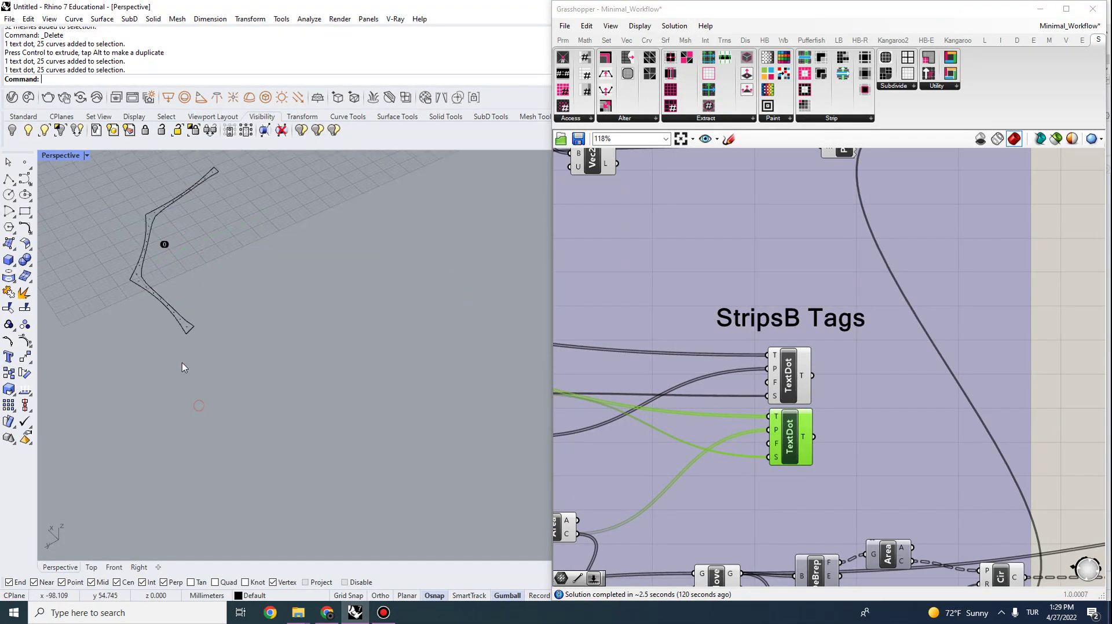
scroll(183, 364, "down", 4)
scroll(168, 331, "up", 6)
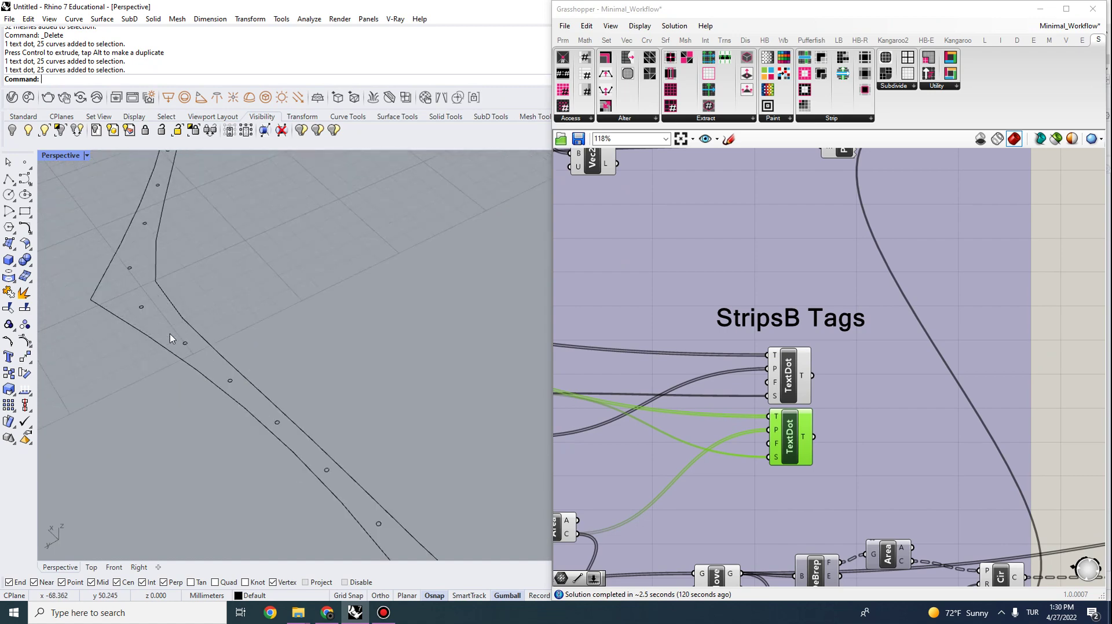
left_click(169, 335)
left_click(213, 294)
left_click(141, 308)
left_click(196, 304)
scroll(169, 312, "down", 10)
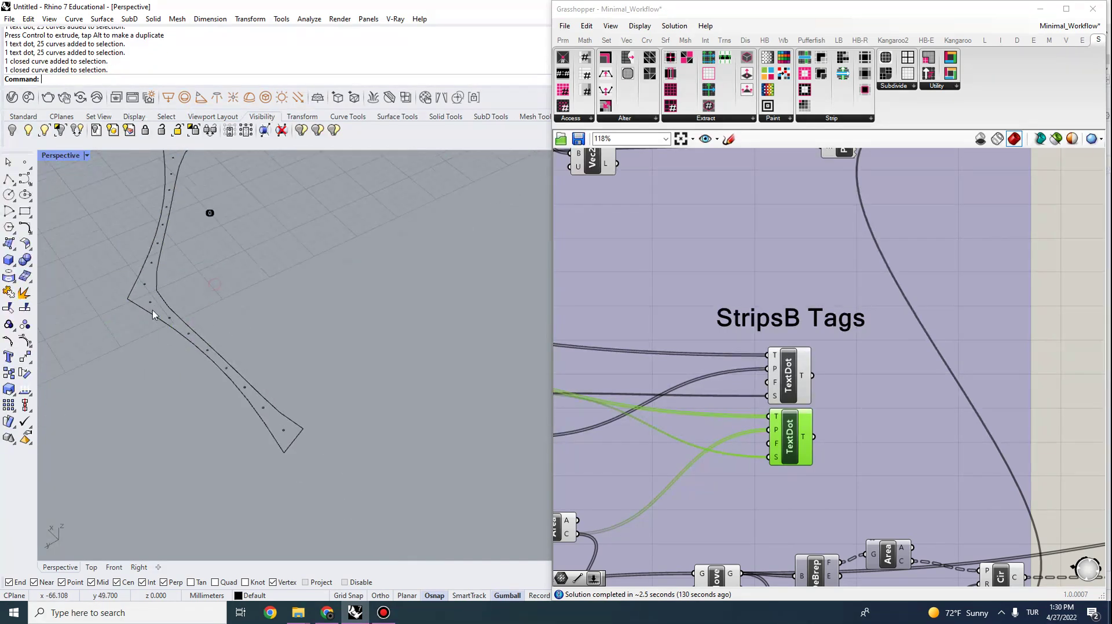
Select the number tag of the moved strip 0 and review the piece beside the layout grid and the model.
scroll(169, 313, "down", 3)
scroll(211, 288, "up", 3)
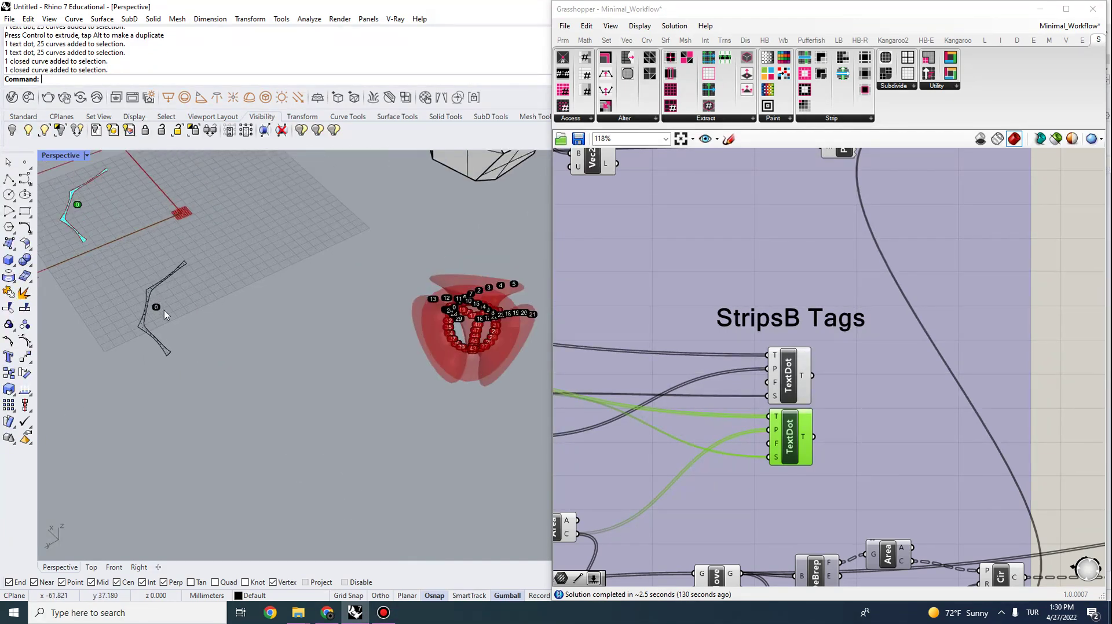
left_click(156, 307)
left_click(186, 384)
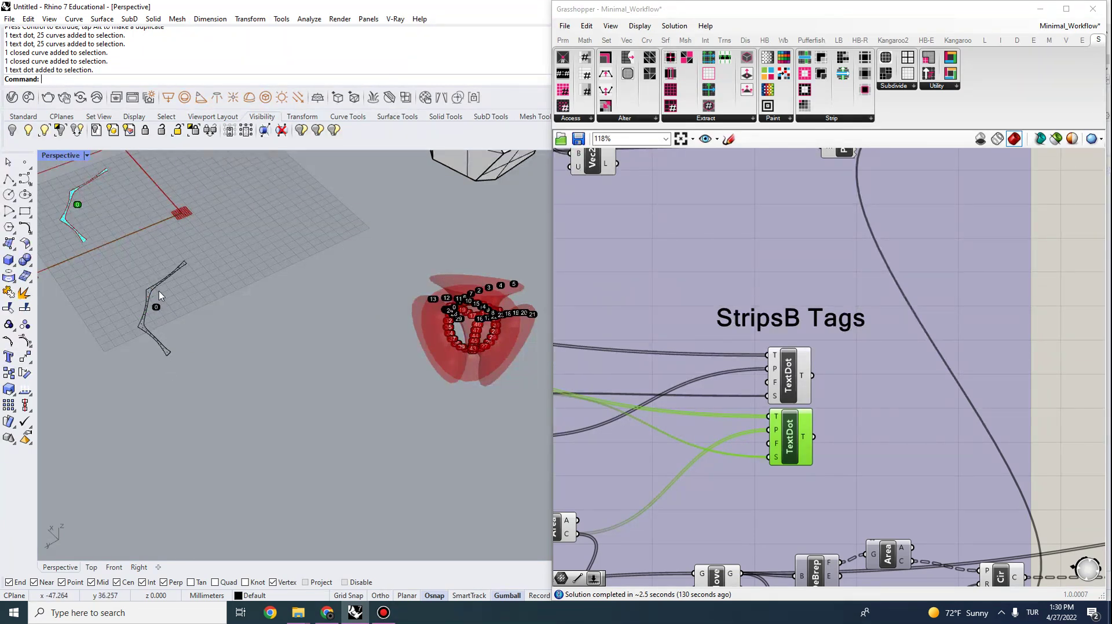
right_click_drag(166, 307, 217, 338)
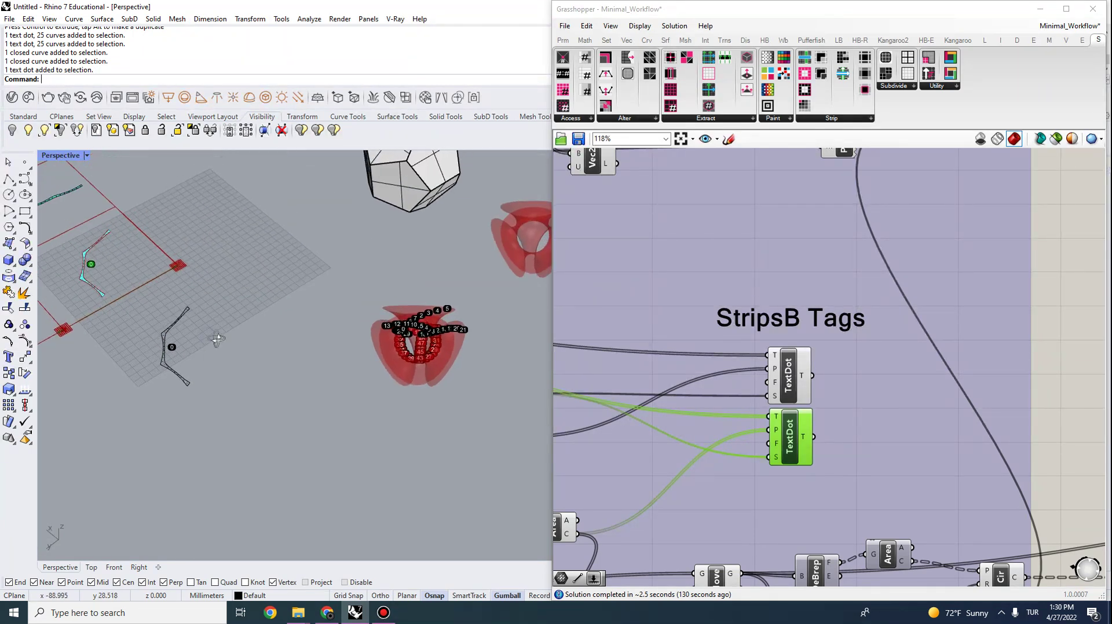
scroll(356, 341, "down", 2)
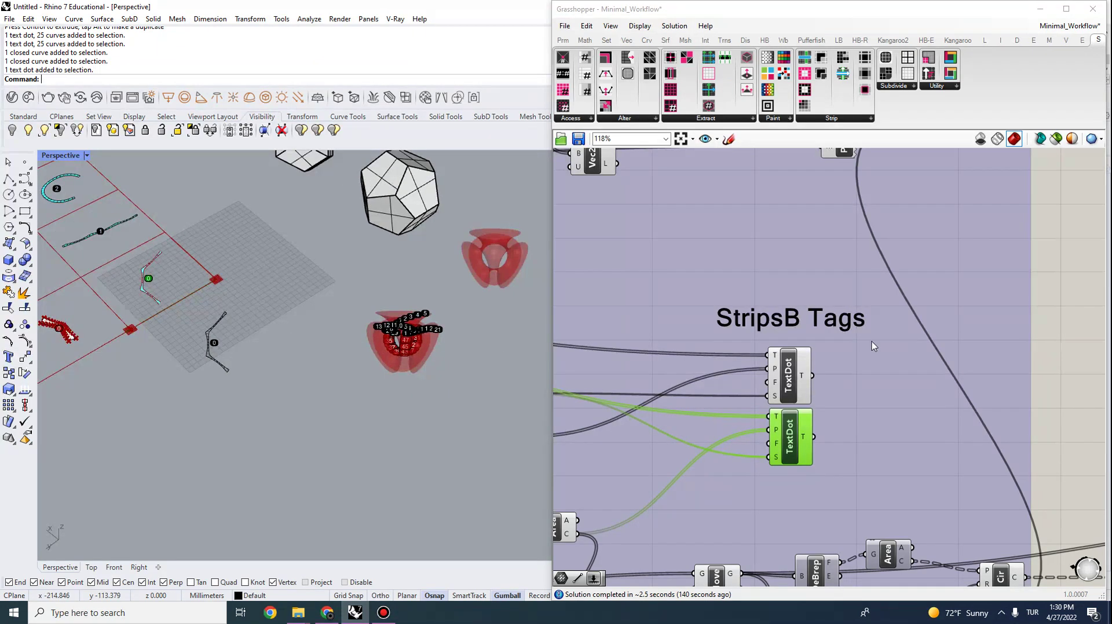
Return from Step 4 to the start of the Step 1 group and view the options of the Geo parameter.
scroll(956, 301, "down", 8)
left_click(1045, 442)
right_click_drag(1045, 442, 812, 474)
right_click_drag(657, 424, 797, 445)
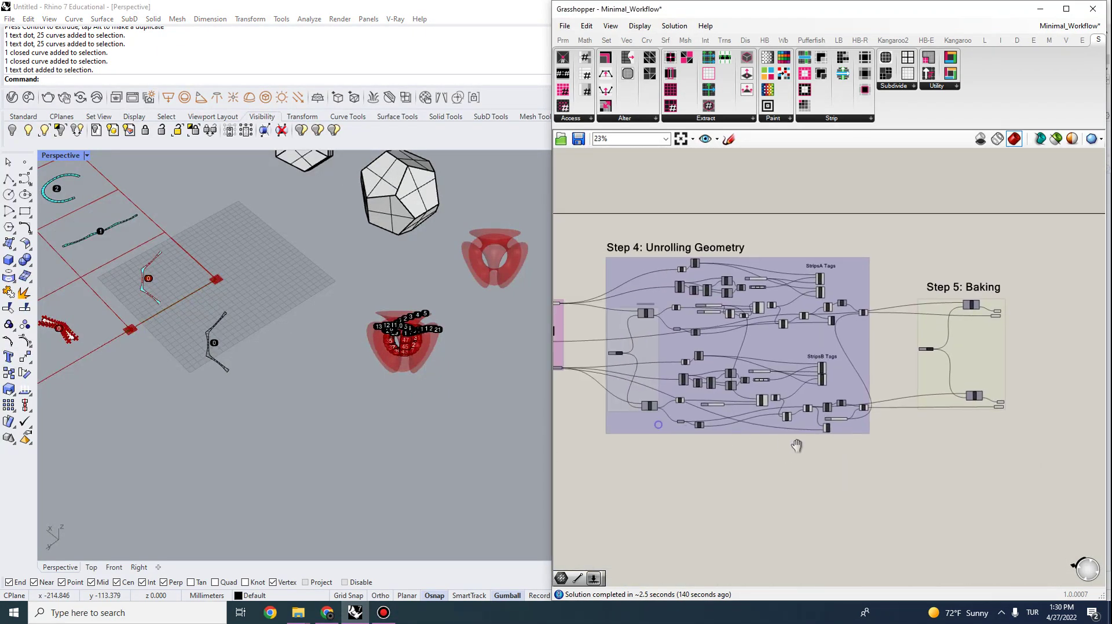
scroll(705, 333, "down", 1)
right_click_drag(588, 305, 848, 328)
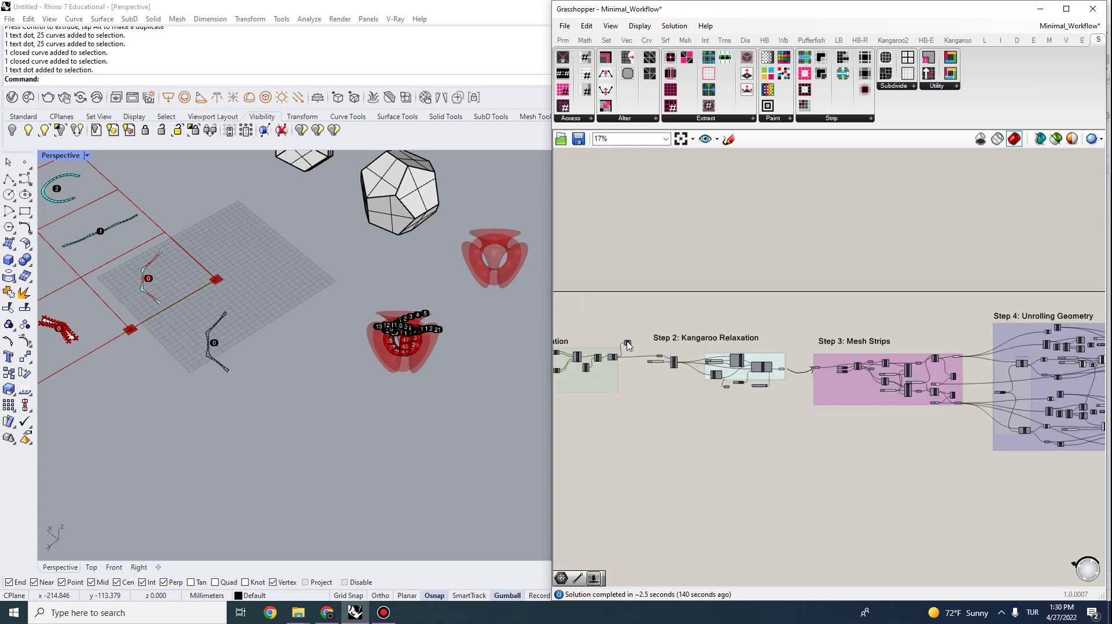
right_click_drag(629, 341, 760, 331)
scroll(402, 327, "down", 2)
right_click_drag(643, 321, 738, 325)
scroll(677, 355, "up", 3)
scroll(677, 356, "up", 2)
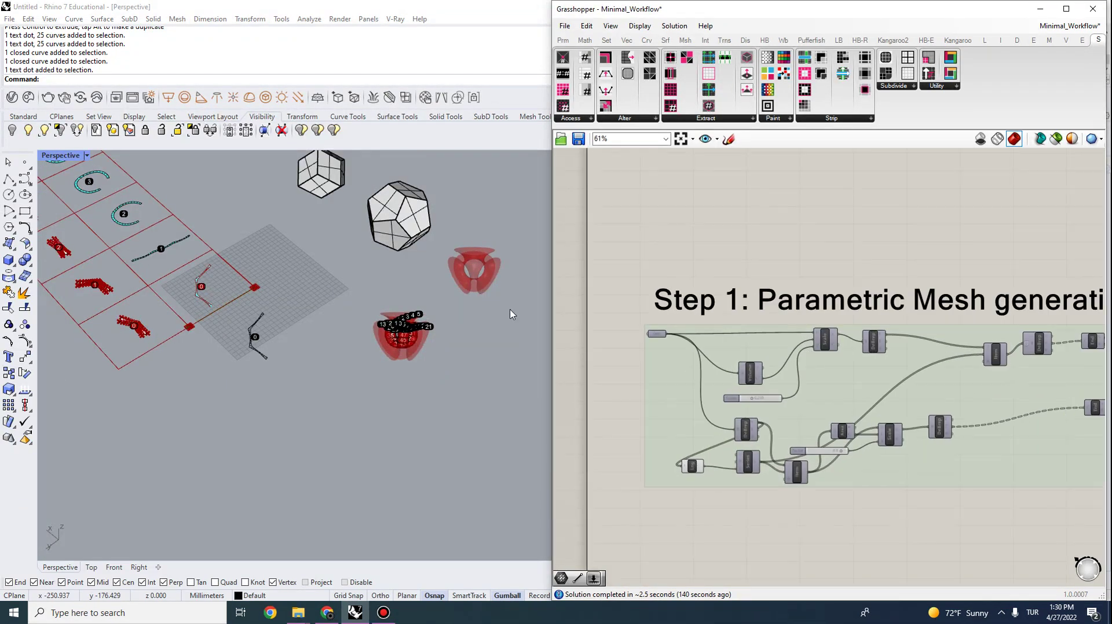
scroll(652, 342, "up", 3)
right_click(646, 334)
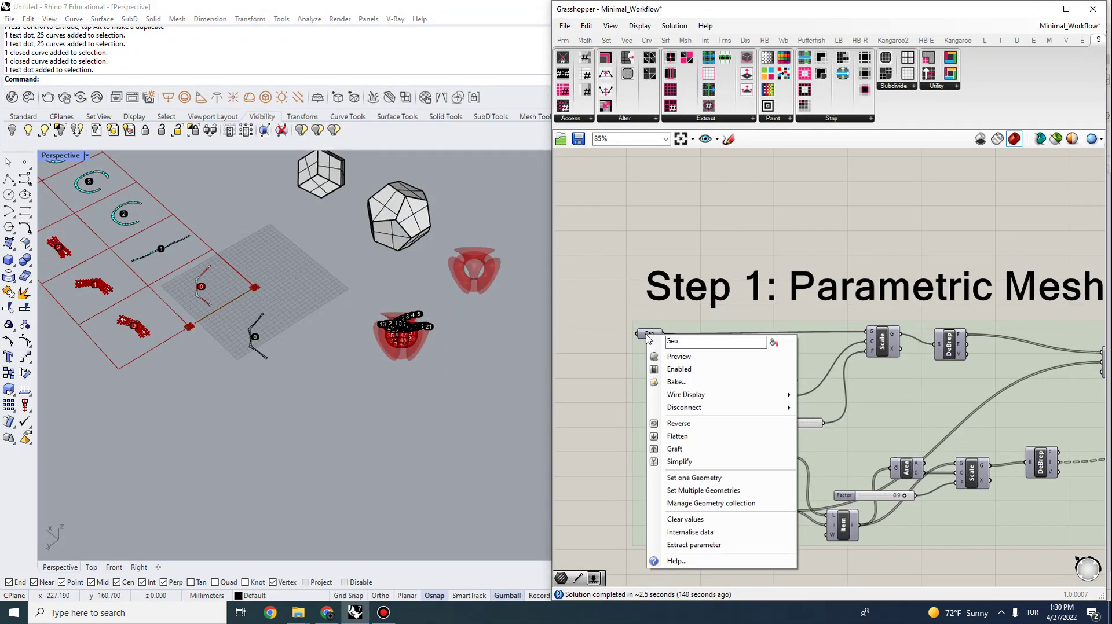
left_click(407, 391)
Delete all baked tags, outlines and holes of the strips from the layout grid and the model.
scroll(406, 391, "down", 5)
mouse_move(308, 410)
right_mouse_down()
mouse_move(371, 438)
mouse_move(196, 426)
mouse_move(248, 492)
mouse_move(298, 417)
right_mouse_up()
scroll(482, 415, "down", 2)
left_click_drag(493, 436, 86, 390)
key("Delete")
right_click_drag(213, 430, 376, 453, "shift")
scroll(386, 456, "down", 3)
left_click_drag(388, 456, 261, 401)
key("Delete")
right_click_drag(284, 426, 362, 479)
scroll(498, 408, "up", 15)
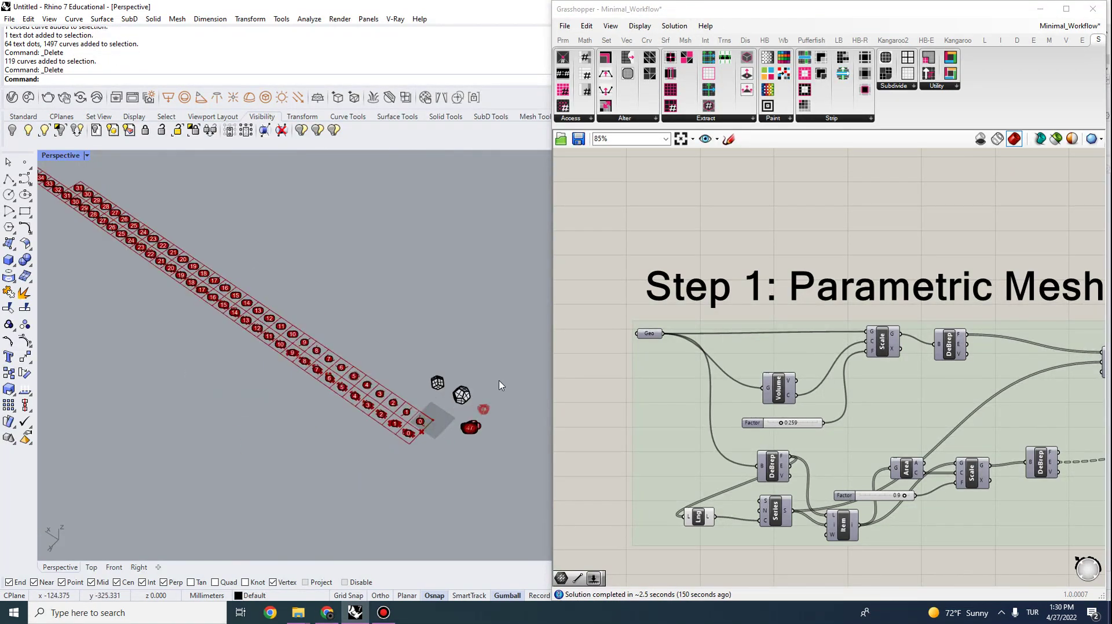
scroll(402, 436, "down", 3)
left_click_drag(283, 459, 208, 396)
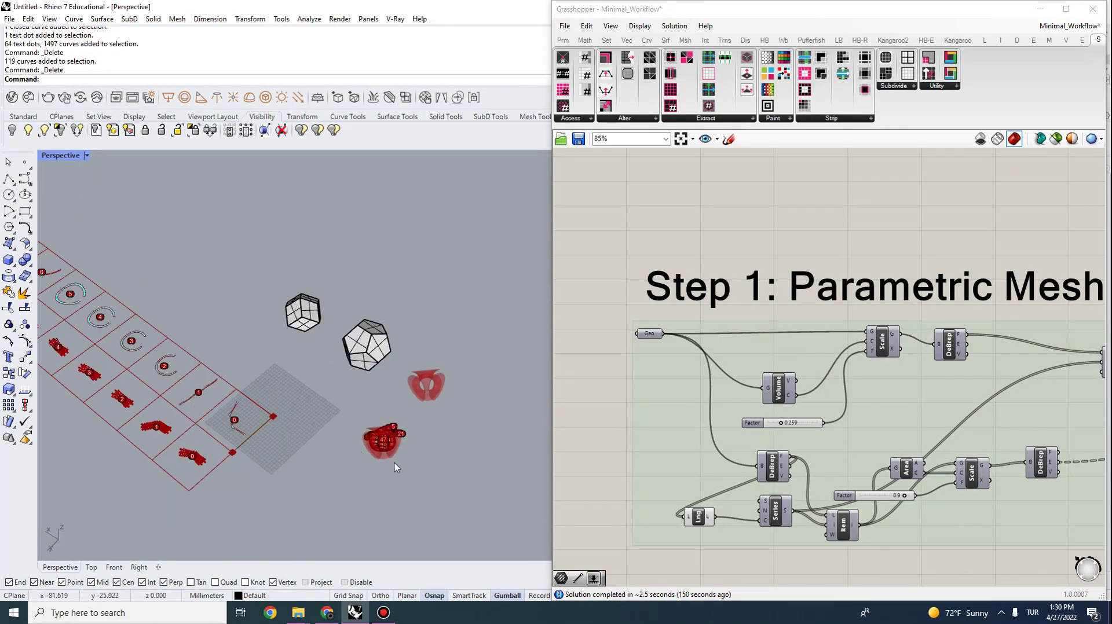
right_click_drag(393, 463, 364, 437)
scroll(227, 391, "up", 3)
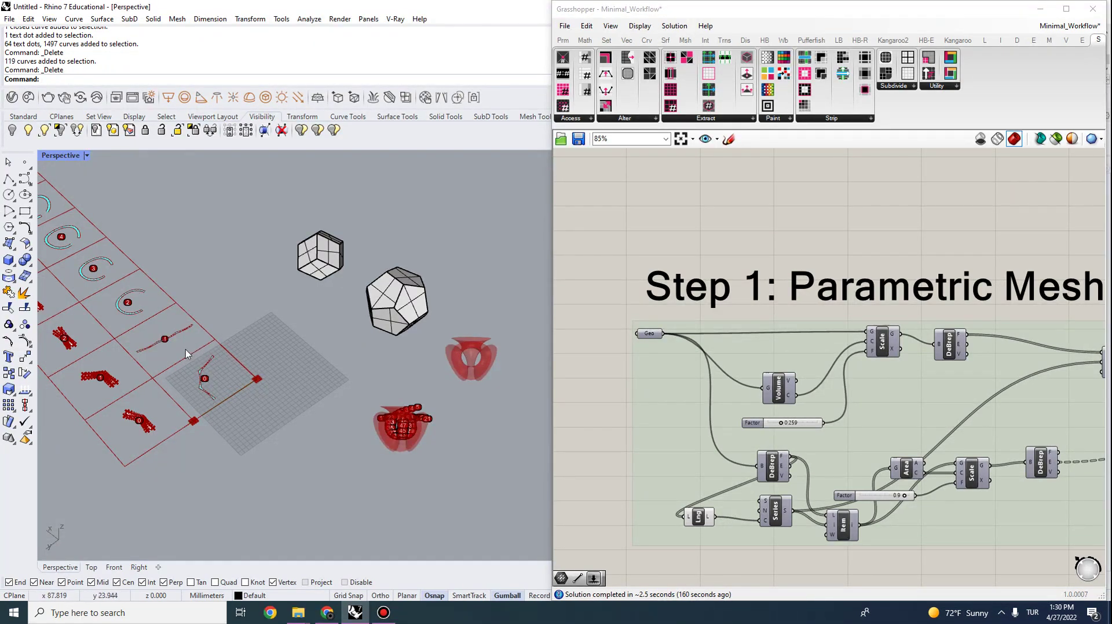
Set the dodecahedron as the single geometry of Step 1's Geo parameter and hide the solid.
right_click(650, 334)
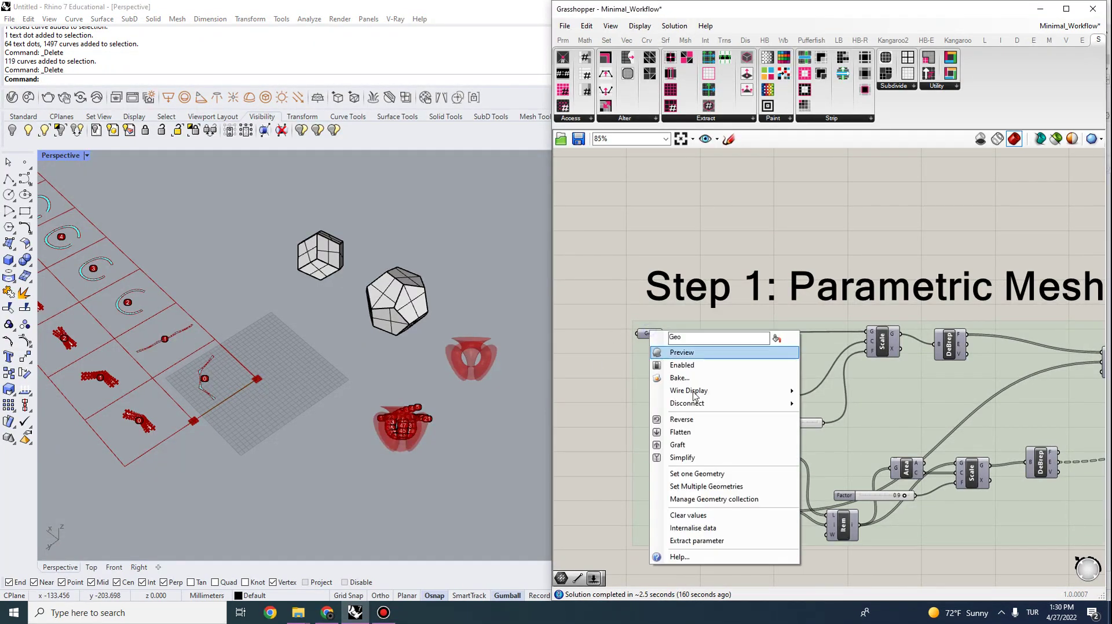
left_click(689, 475)
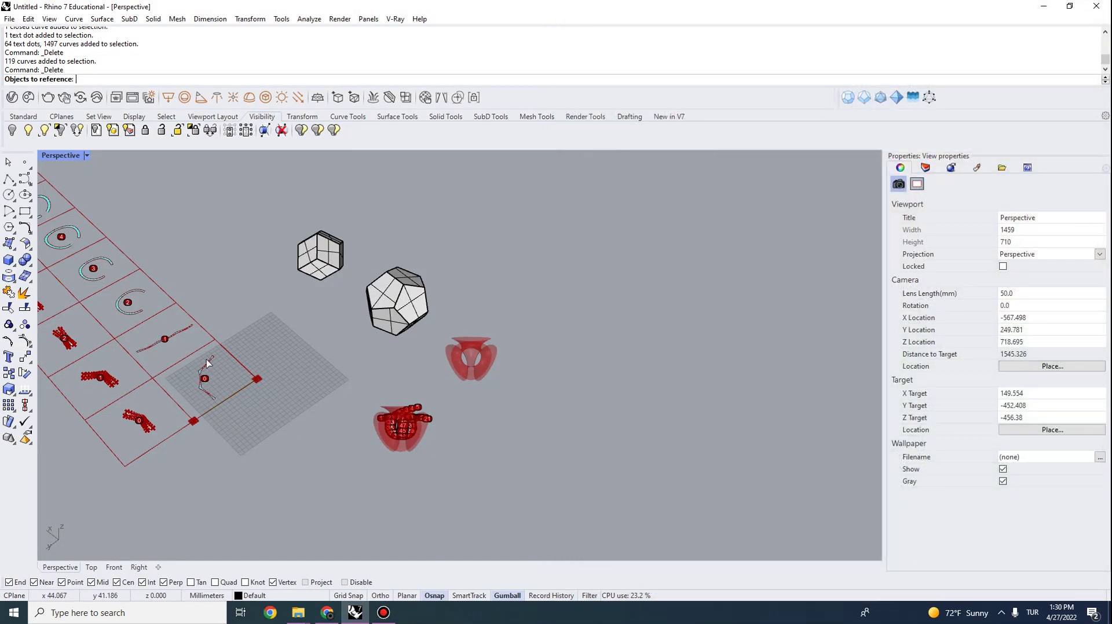
left_click(424, 310)
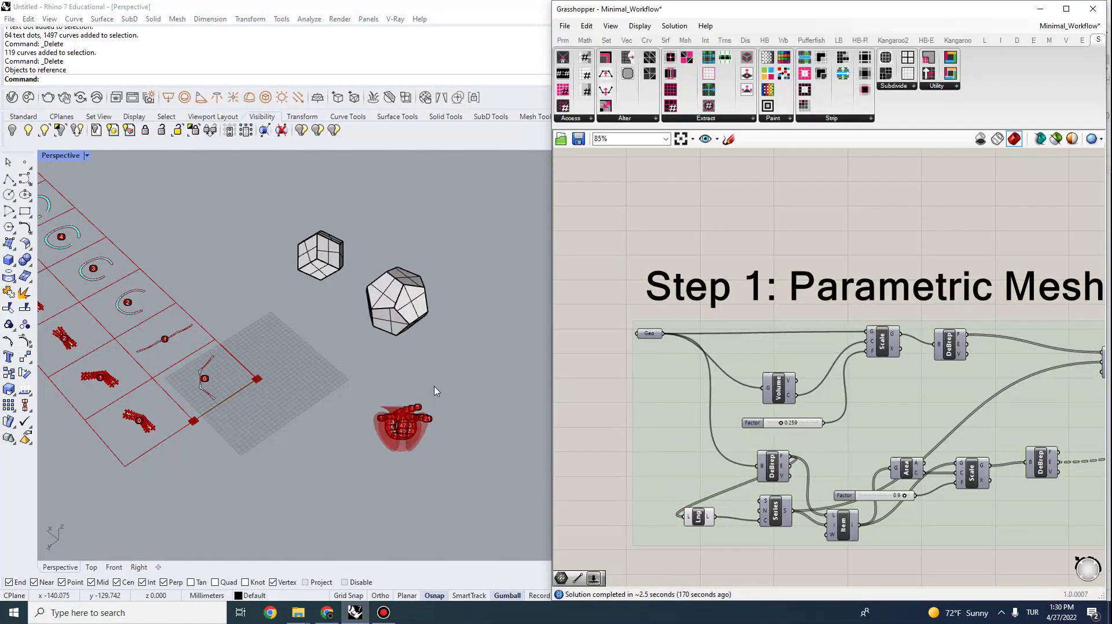
left_click(423, 317)
key("Return")
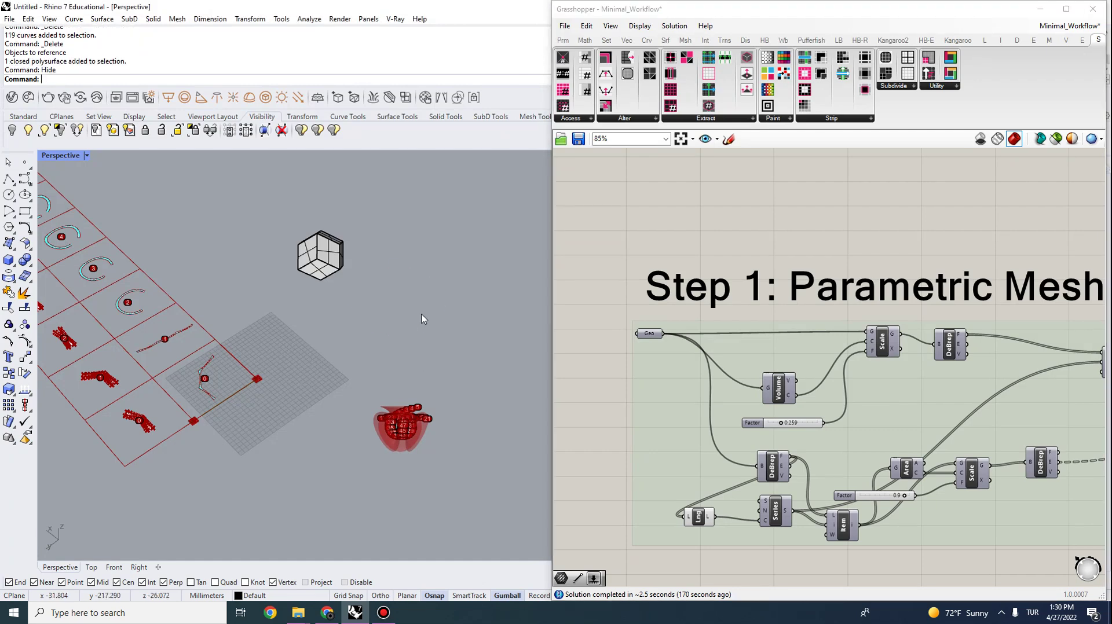
Show all hidden objects and reference the dodecahedron as the single geometry of the Geo parameter again.
scroll(558, 355, "down", 3)
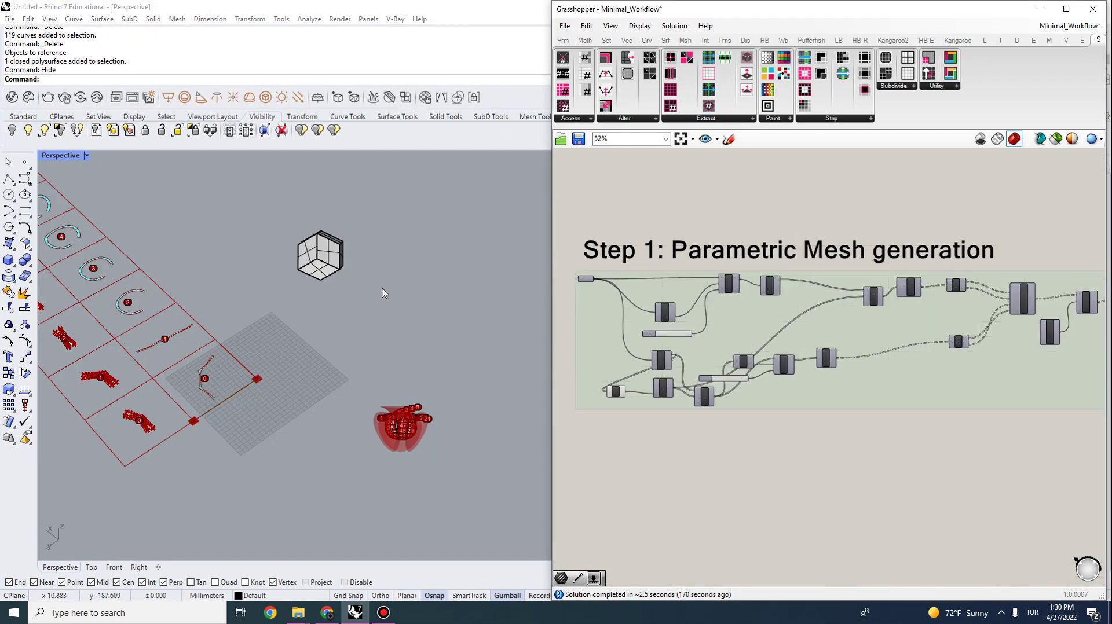
scroll(385, 301, "up", 4)
scroll(306, 326, "down", 5)
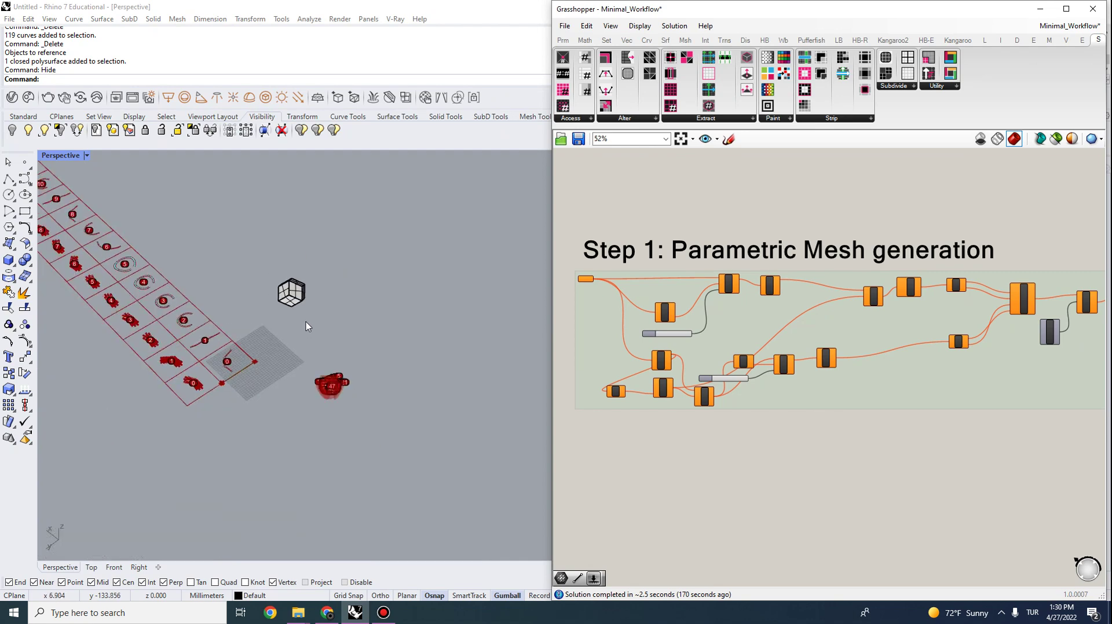
key("Return")
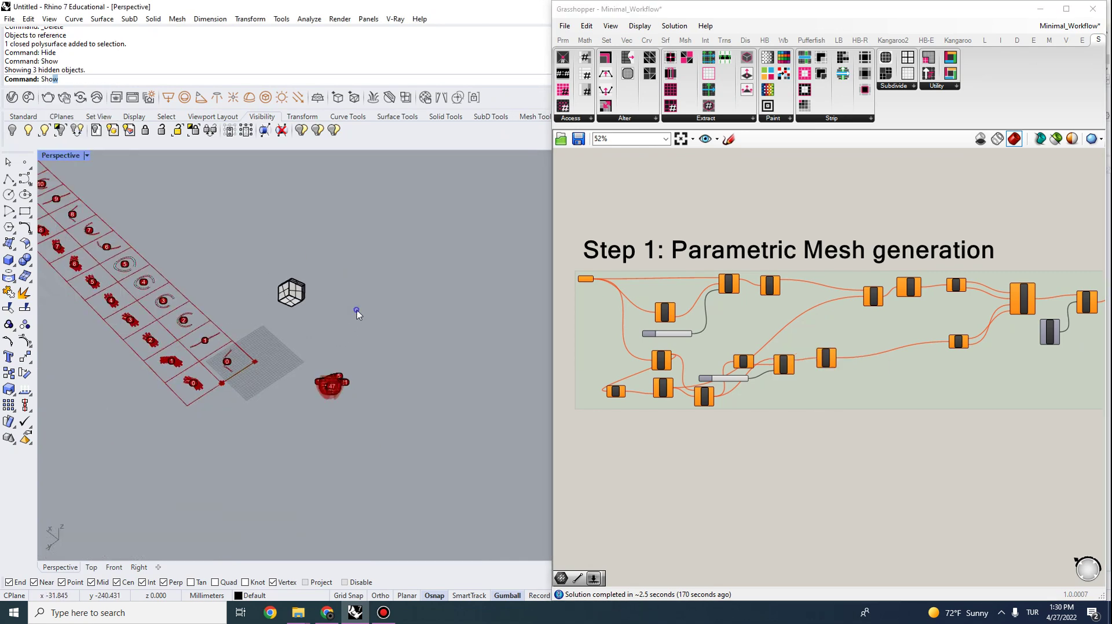
left_click(339, 319)
scroll(568, 278, "up", 3)
right_click(598, 279)
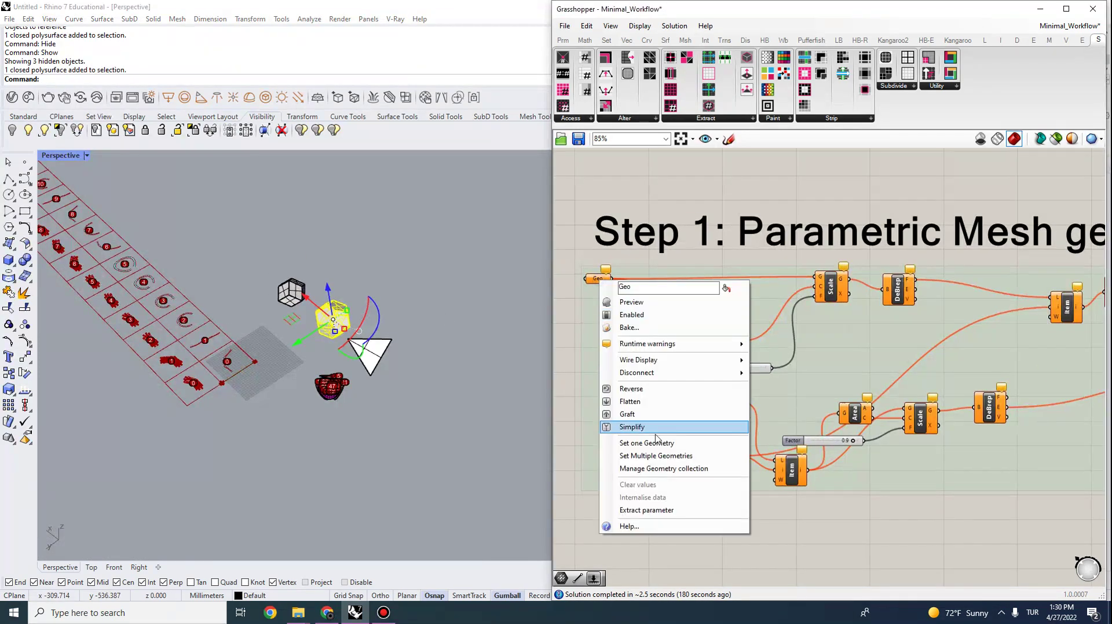
left_click(655, 444)
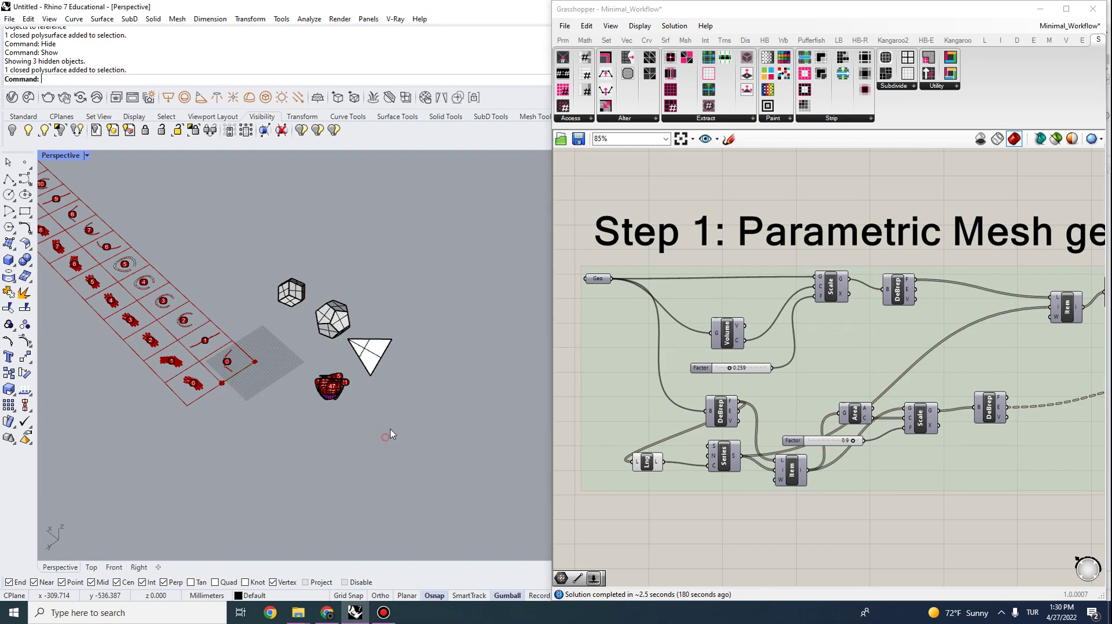
Hide the dodecahedron solid in the Rhino viewport.
left_click(347, 313)
type("Gi")
key("Return")
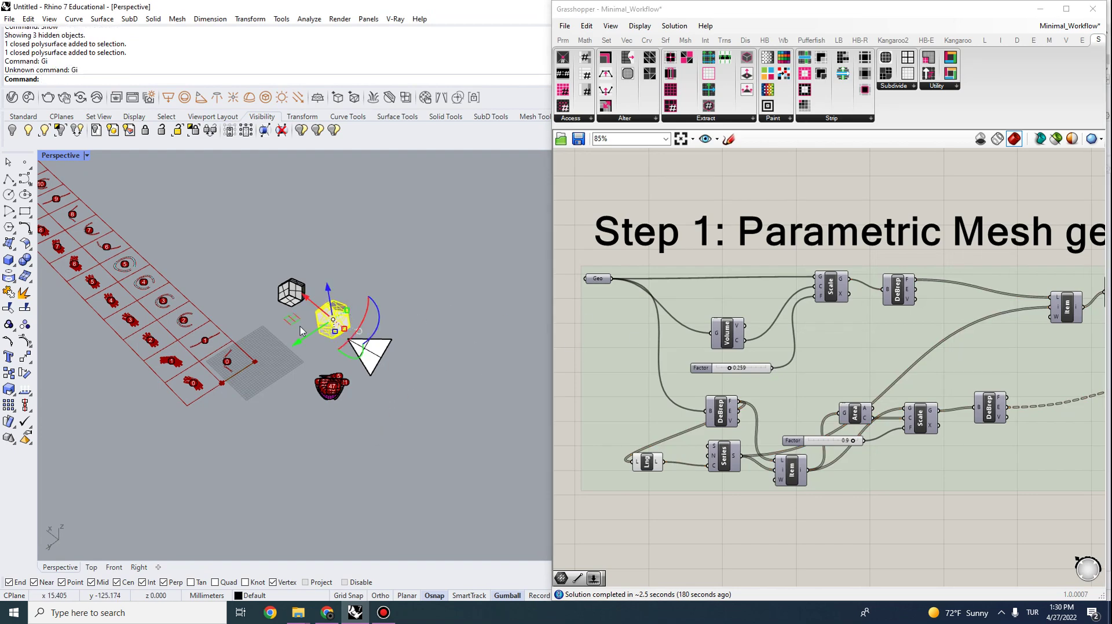
type("Hide")
key("Return")
Turn on the preview of the wbJoin component at the end of Step 1 and bring its mesh into close view.
scroll(851, 285, "down", 4)
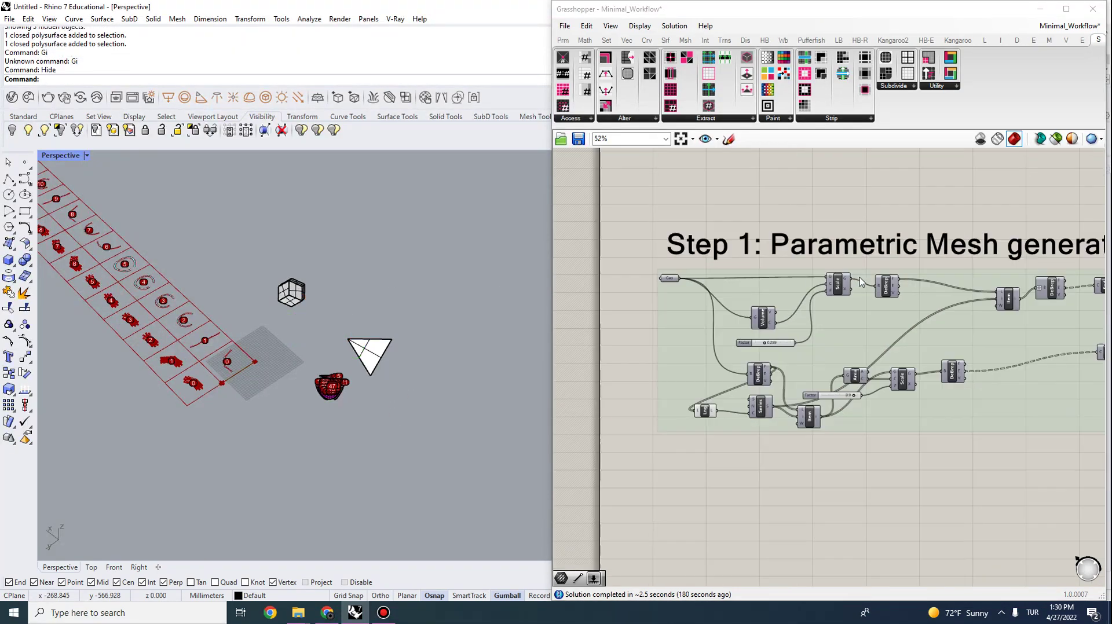
right_click_drag(1042, 287, 857, 278)
right_click_drag(1071, 271, 856, 269)
scroll(855, 269, "up", 3)
scroll(857, 271, "up", 1)
left_click(713, 299)
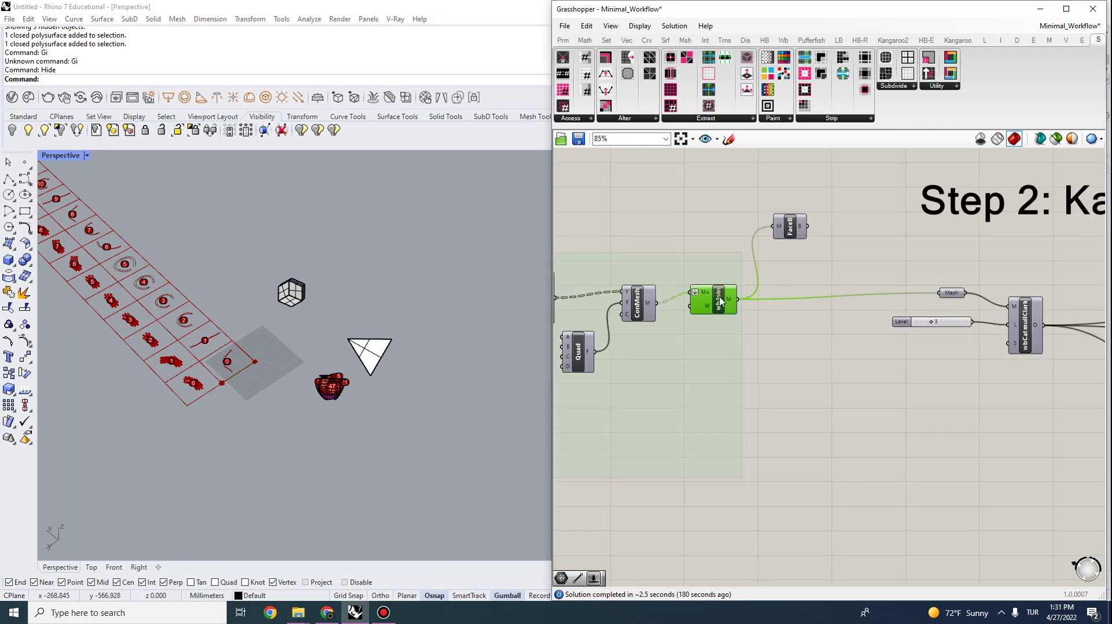
right_click(718, 299)
left_click(753, 318)
scroll(354, 306, "up", 9)
left_click(353, 332)
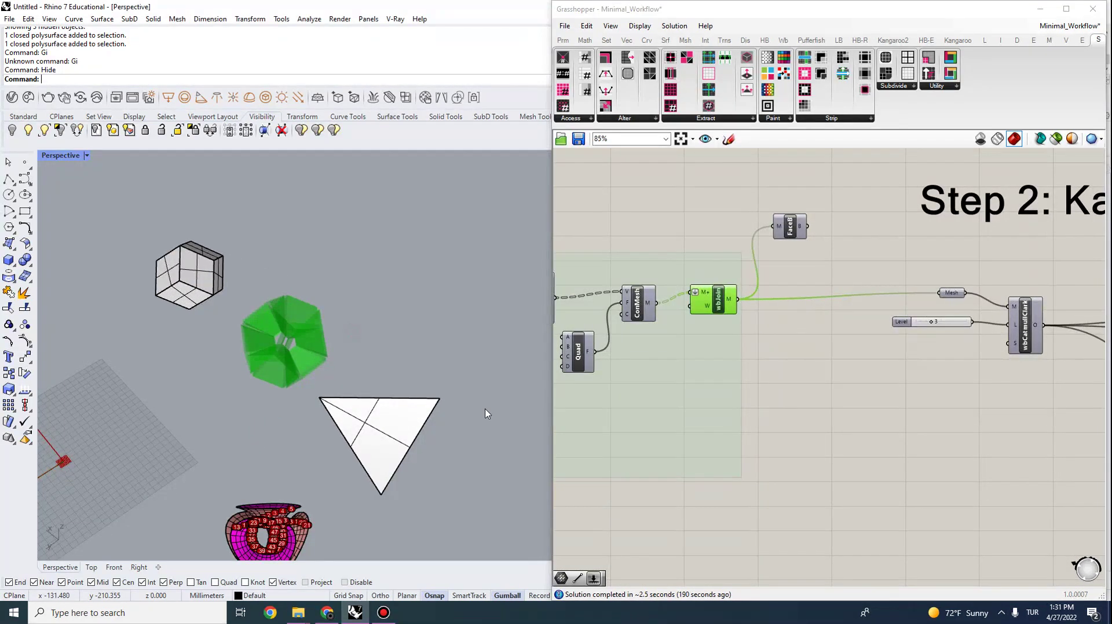
Turn off the preview of the wbJoin component at the end of Step 1.
left_click(756, 527)
right_click_drag(258, 426, 288, 388)
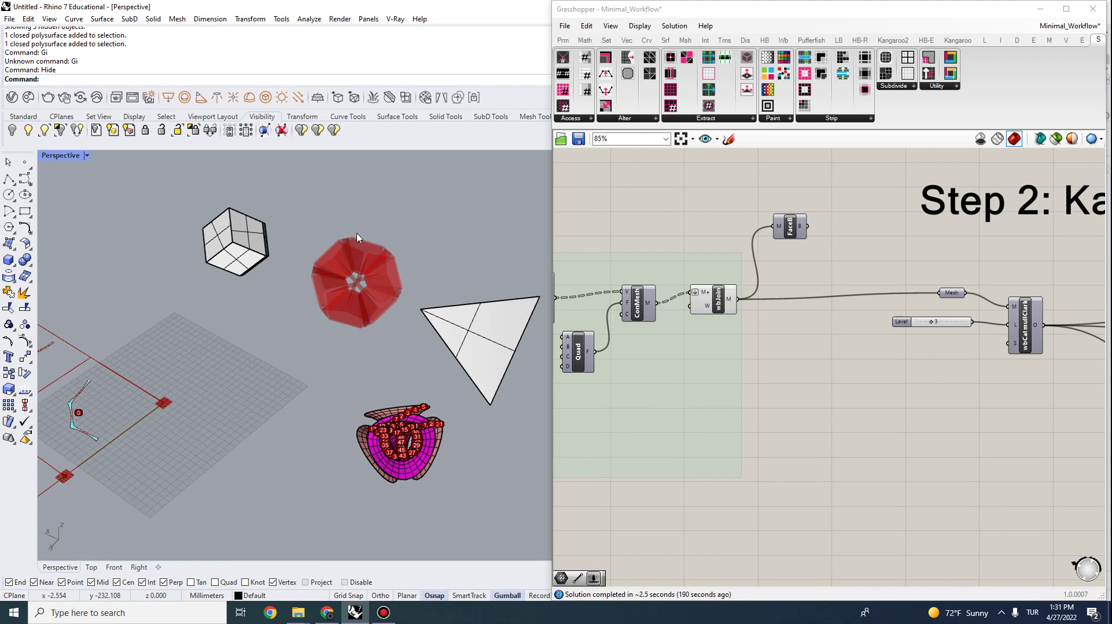
right_click_drag(884, 350, 733, 337)
left_click(567, 289)
right_click(567, 287)
left_click(590, 310)
Restart the Kangaroo relaxation for the dodecahedron mesh by switching the SimulationReset toggle to True and back to False.
right_click_drag(801, 367, 585, 351)
right_click_drag(970, 402, 766, 381)
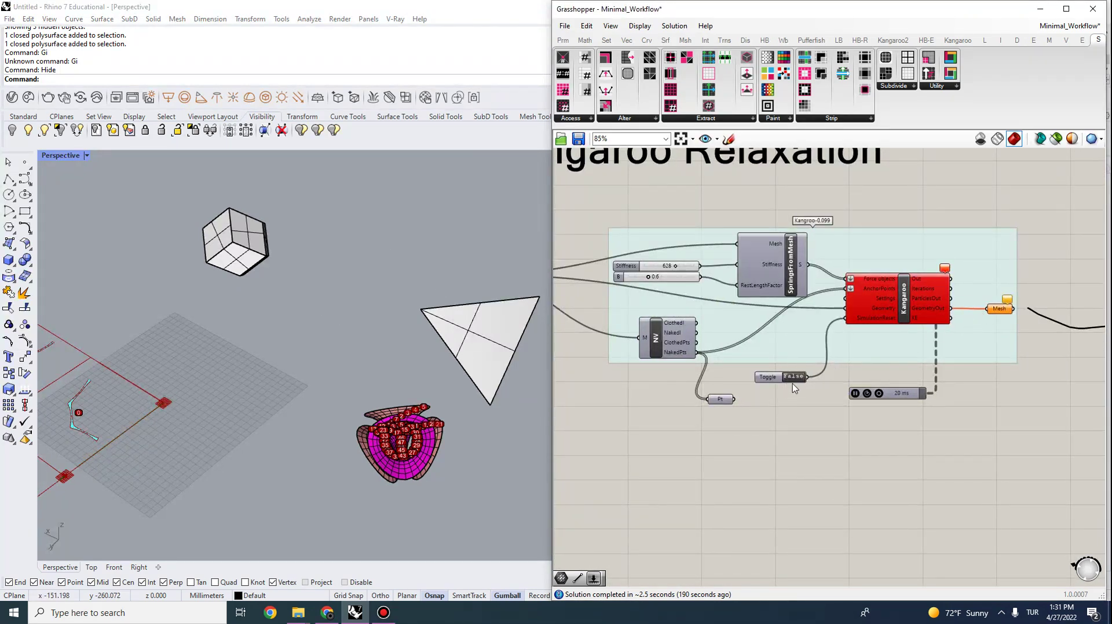
left_click(794, 378)
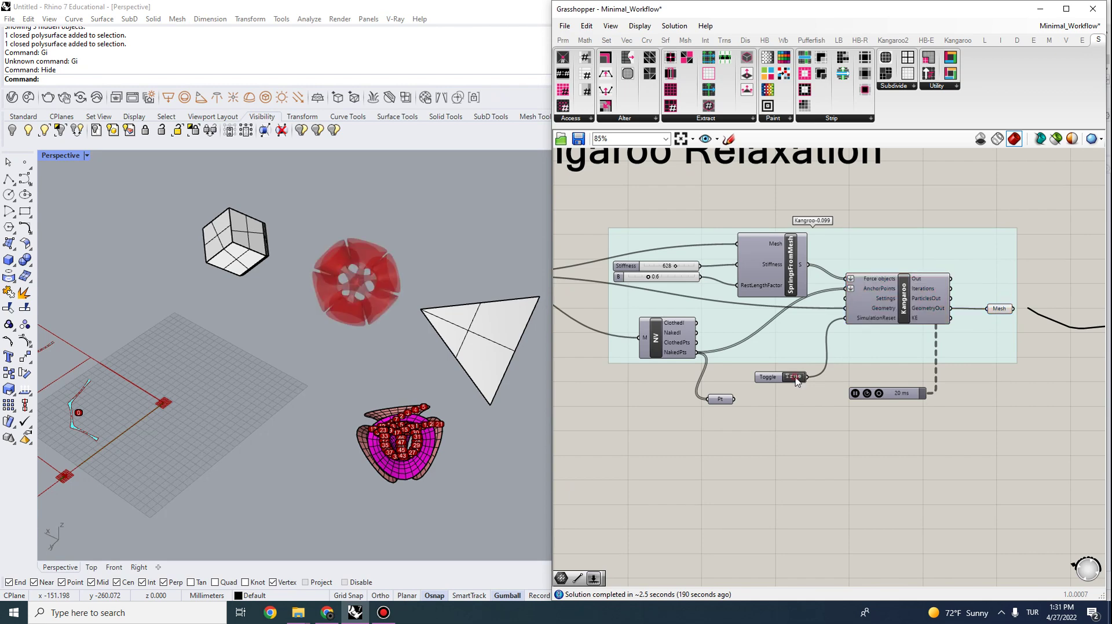
left_click(794, 377)
scroll(303, 211, "up", 5)
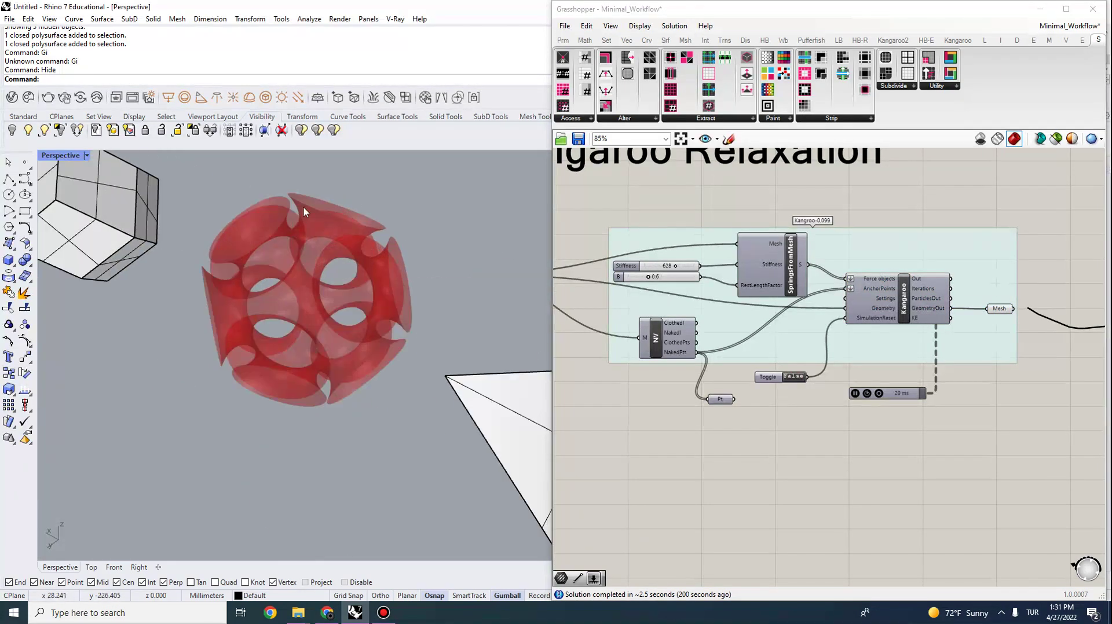
scroll(371, 276, "down", 5)
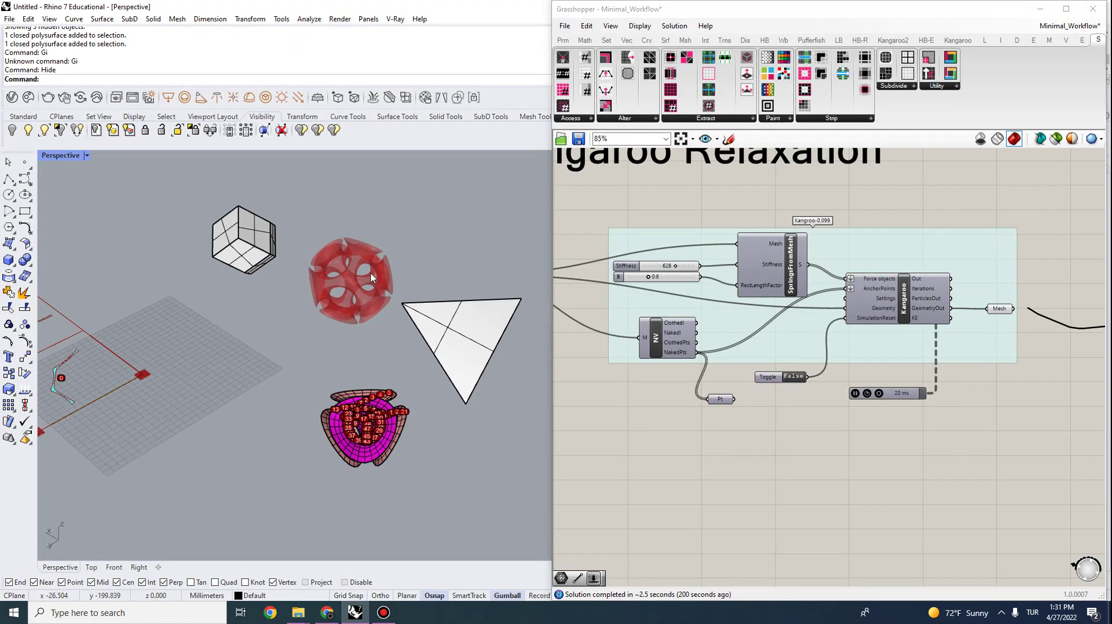
Bake the relaxed dodecahedron mesh from the Mesh parameter after Kangaroo and move the baked copy beside its preview.
right_click_drag(1082, 310, 884, 295)
right_click(799, 296)
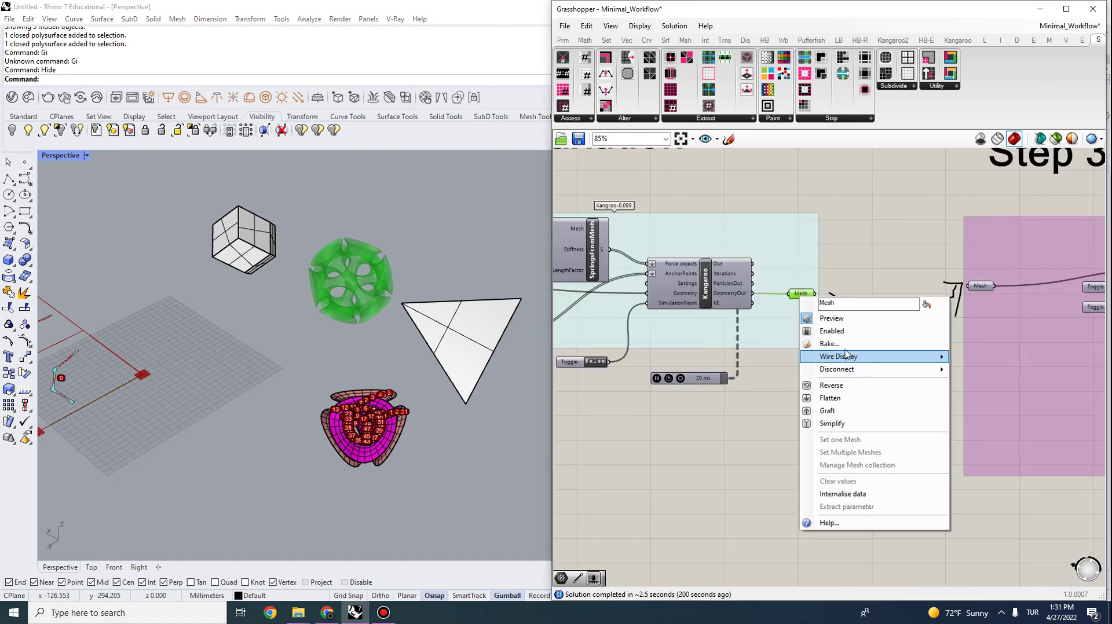
left_click(830, 344)
left_click(849, 455)
scroll(353, 370, "down", 3)
left_click_drag(350, 318, 405, 319)
scroll(489, 276, "up", 5)
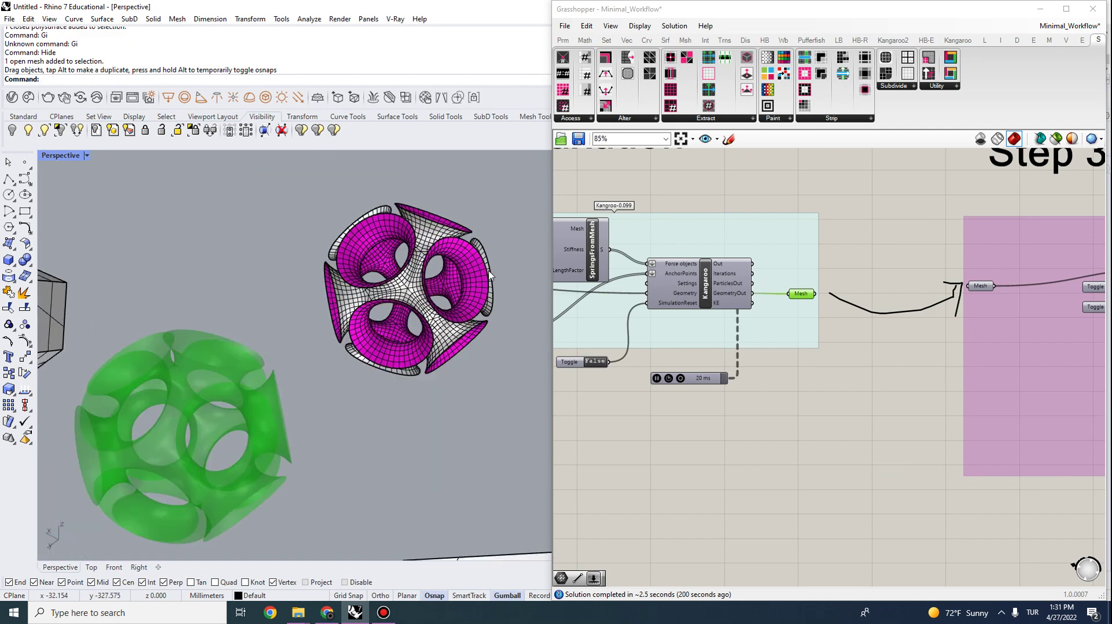
scroll(490, 276, "down", 5)
Reference the quad-faced polyhedron in Step 1's Geo parameter with Set Multiple Geometries, and hide its solid.
scroll(753, 339, "down", 6)
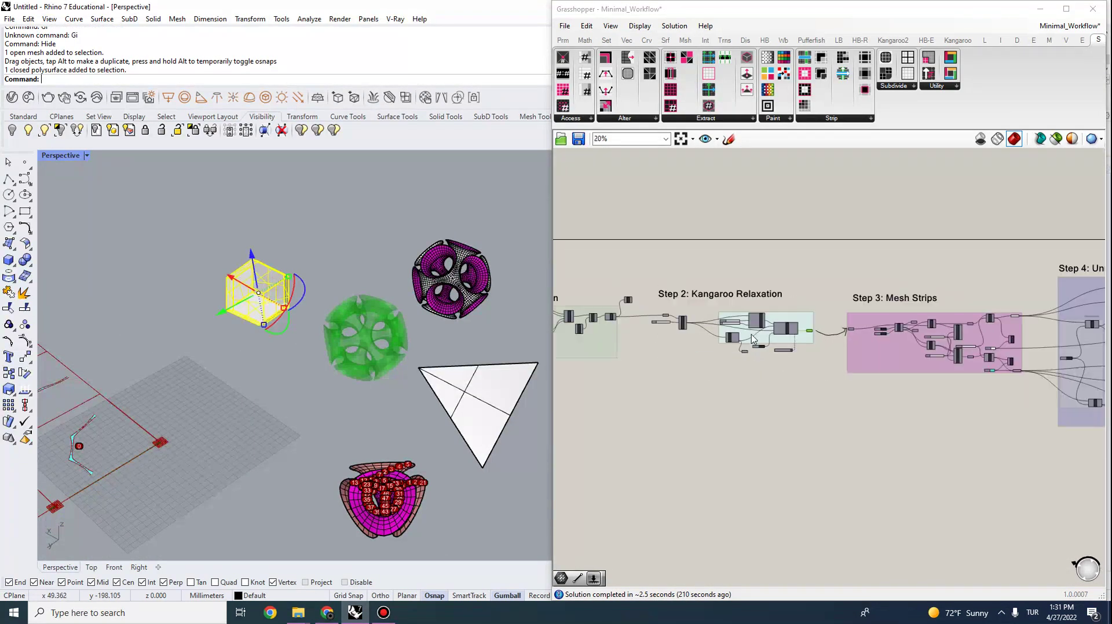
right_click_drag(752, 339, 1061, 366)
scroll(722, 347, "up", 5)
right_click(699, 343)
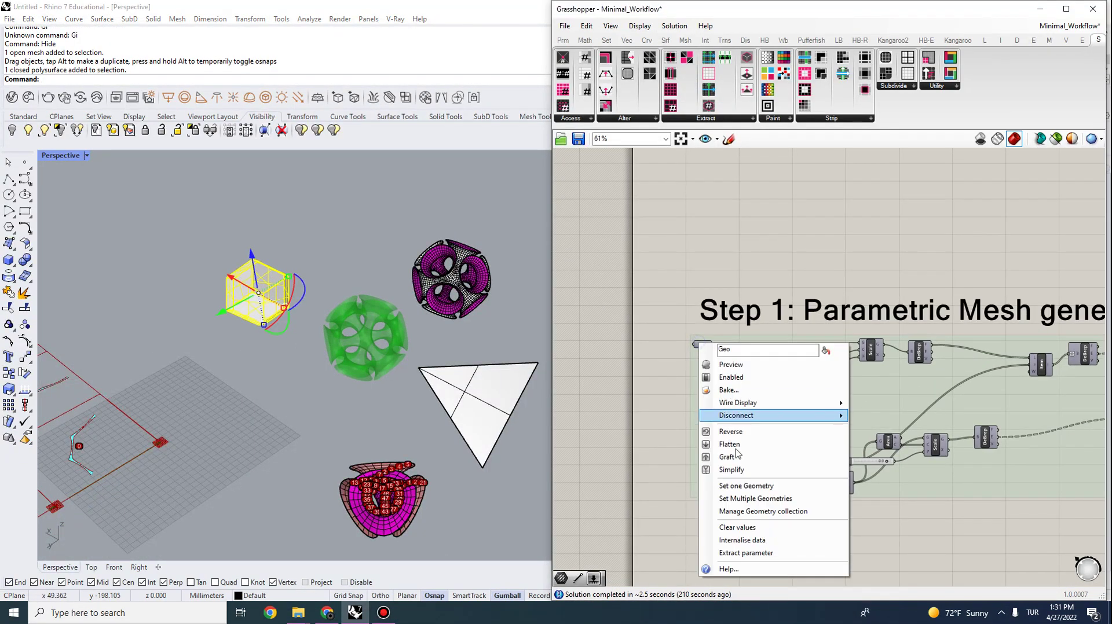
left_click(755, 499)
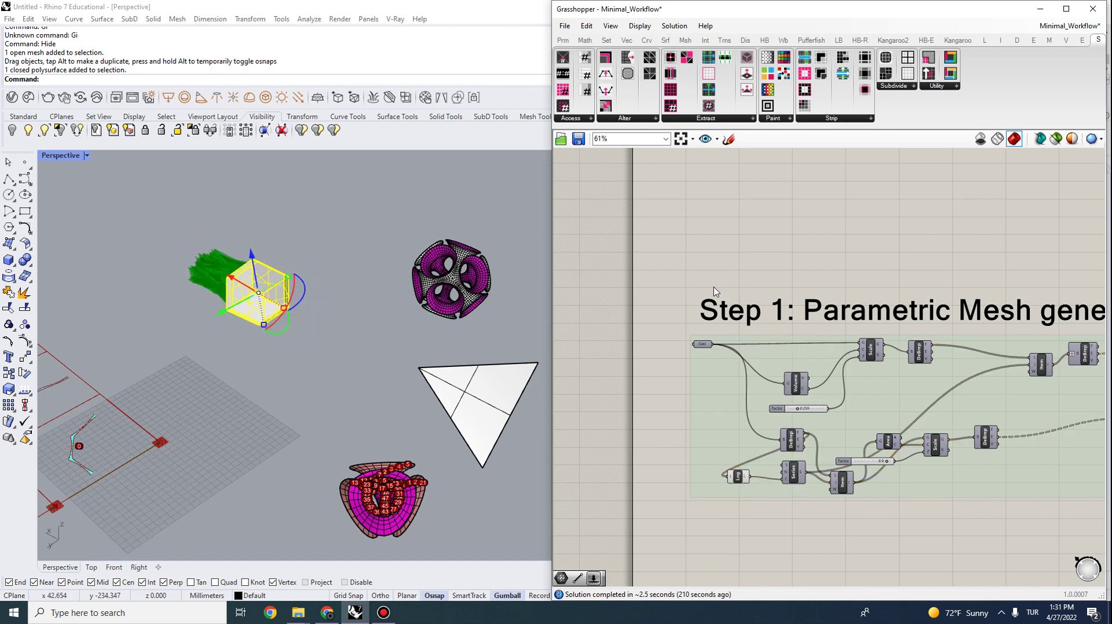
scroll(716, 292, "down", 3)
right_click_drag(996, 333, 638, 320)
scroll(898, 361, "up", 5)
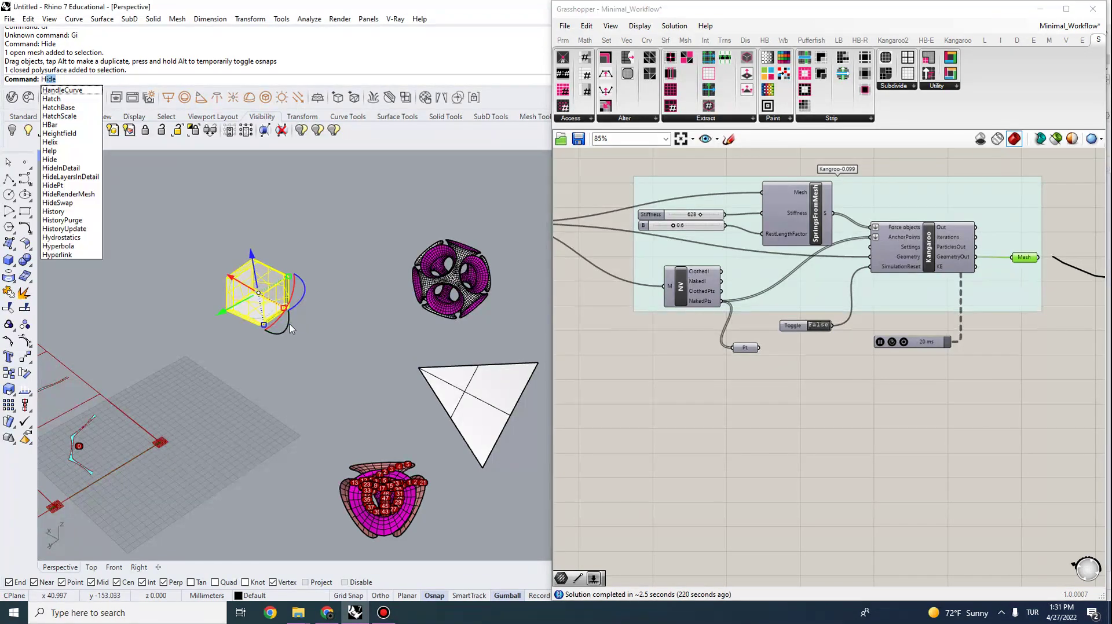
key("Return")
Bake the quad-faced polyhedron's relaxed mesh from the Mesh parameter after Kangaroo and move the copy away from the preview.
right_click_drag(1019, 258, 794, 256)
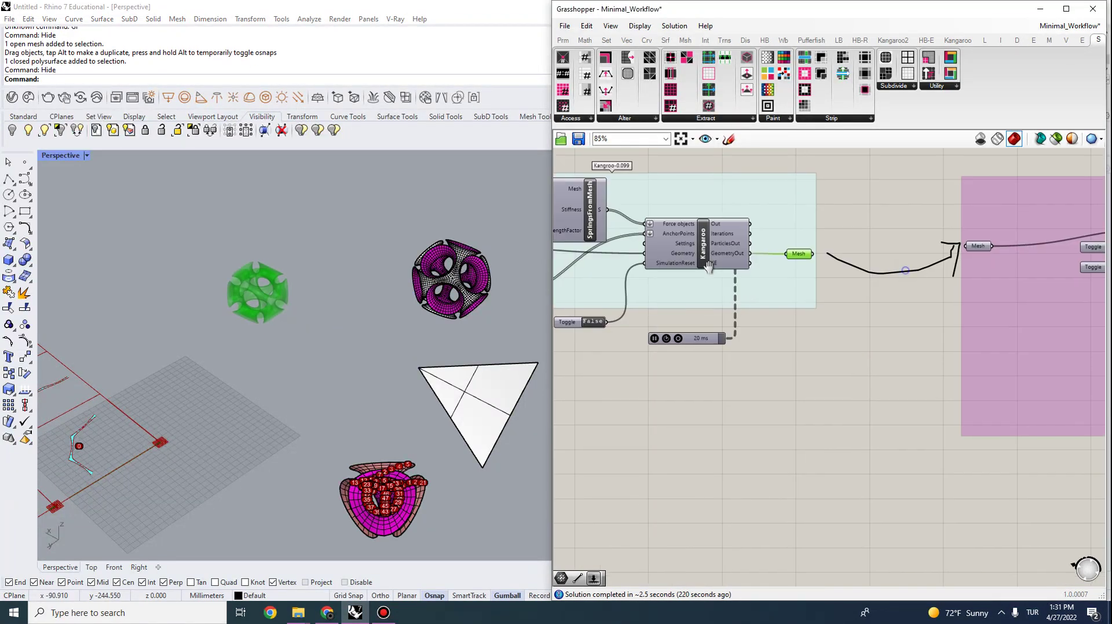
right_click(802, 258)
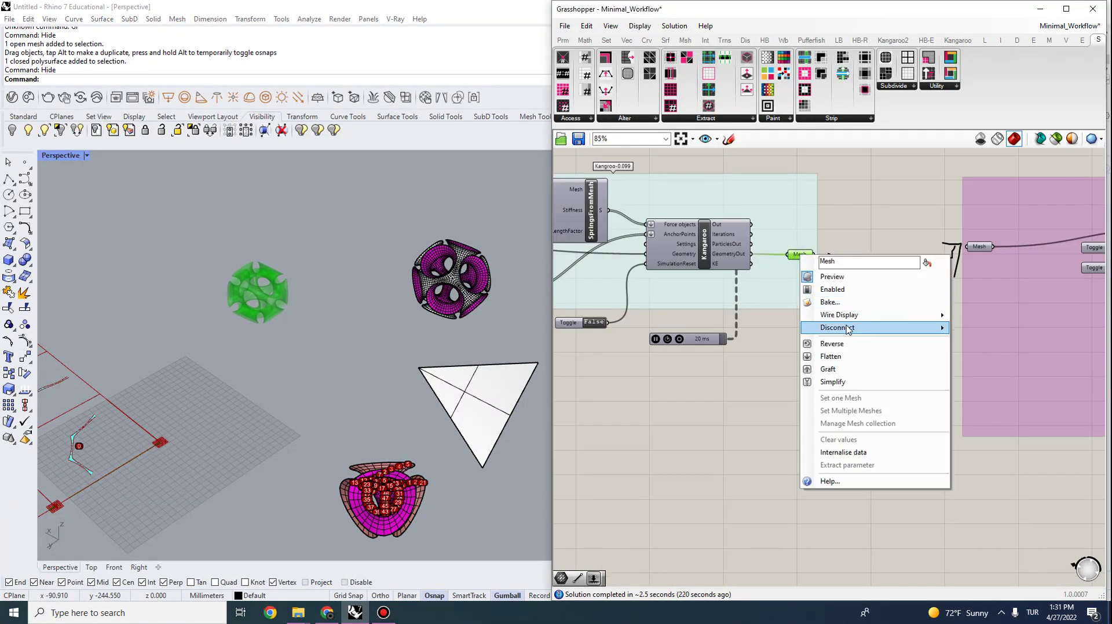
left_click(840, 298)
left_click(855, 415)
left_click_drag(271, 292, 350, 244)
left_click(333, 279)
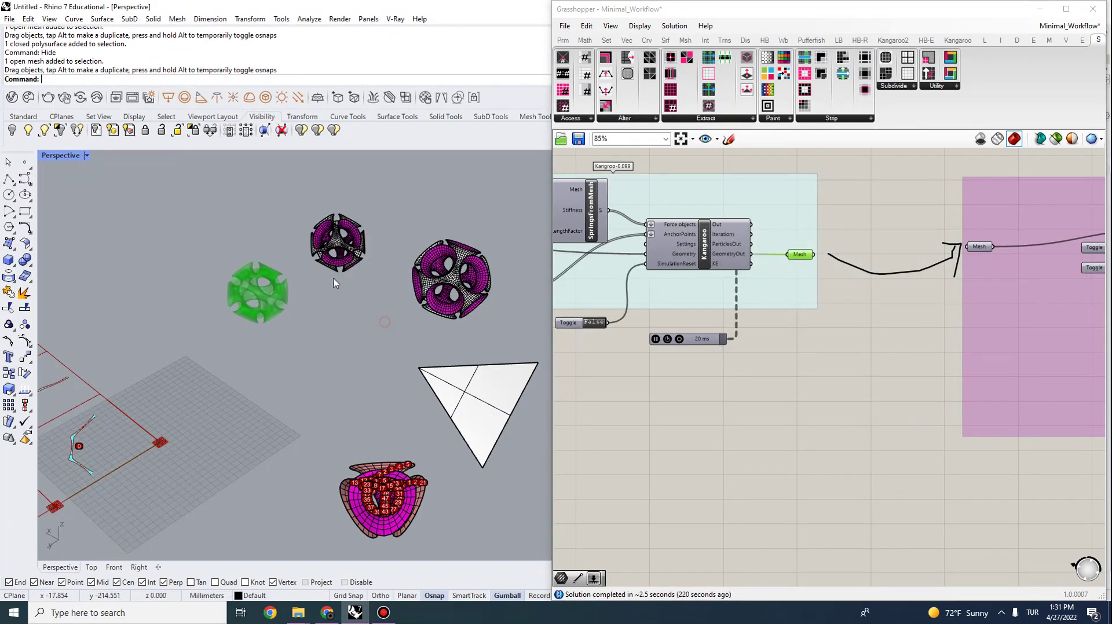
Reference the baked dodecahedron mesh in Step 3's Mesh parameter with Set Multiple Meshes and bring the Grasshopper window back.
scroll(333, 289, "down", 5)
right_click_drag(334, 316, 334, 366)
scroll(407, 443, "up", 5)
scroll(393, 331, "down", 5)
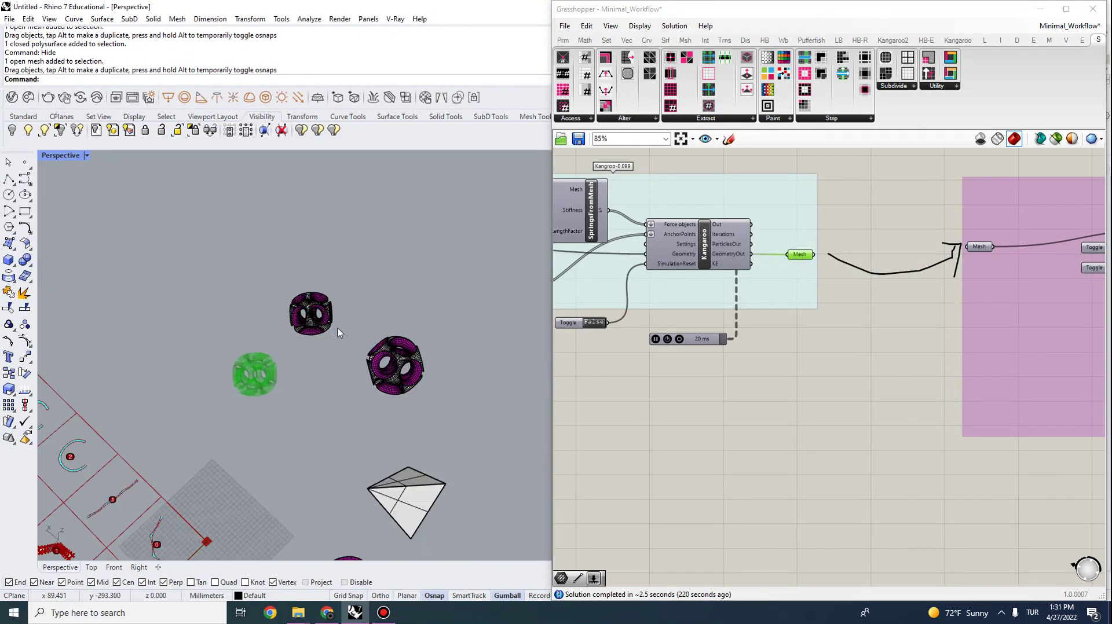
scroll(834, 276, "up", 3)
right_click(835, 276)
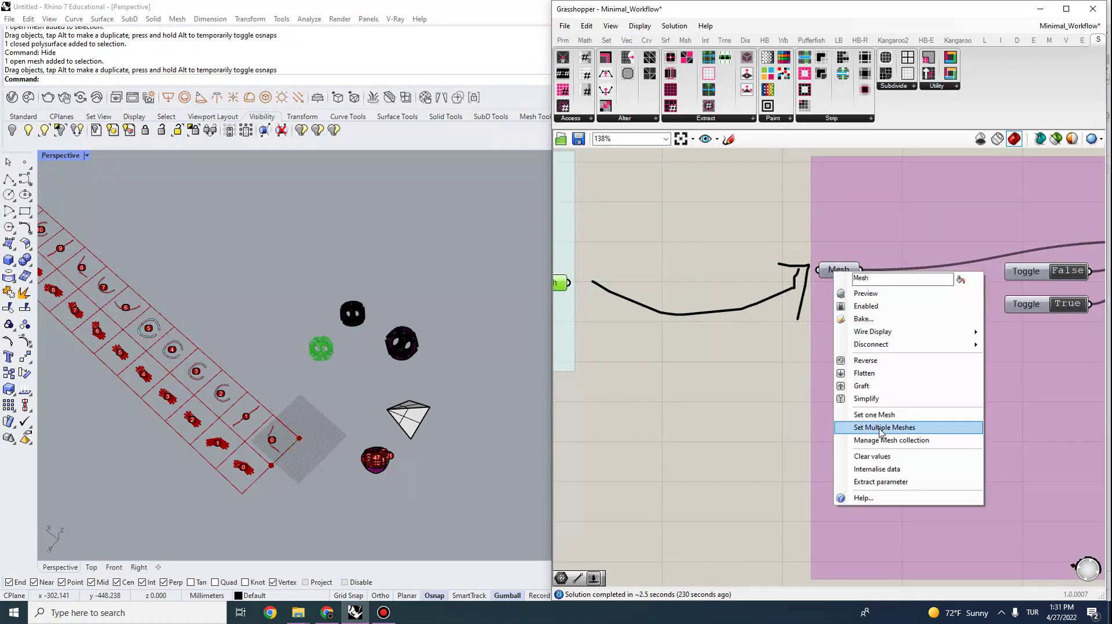
left_click(863, 428)
left_click(400, 351)
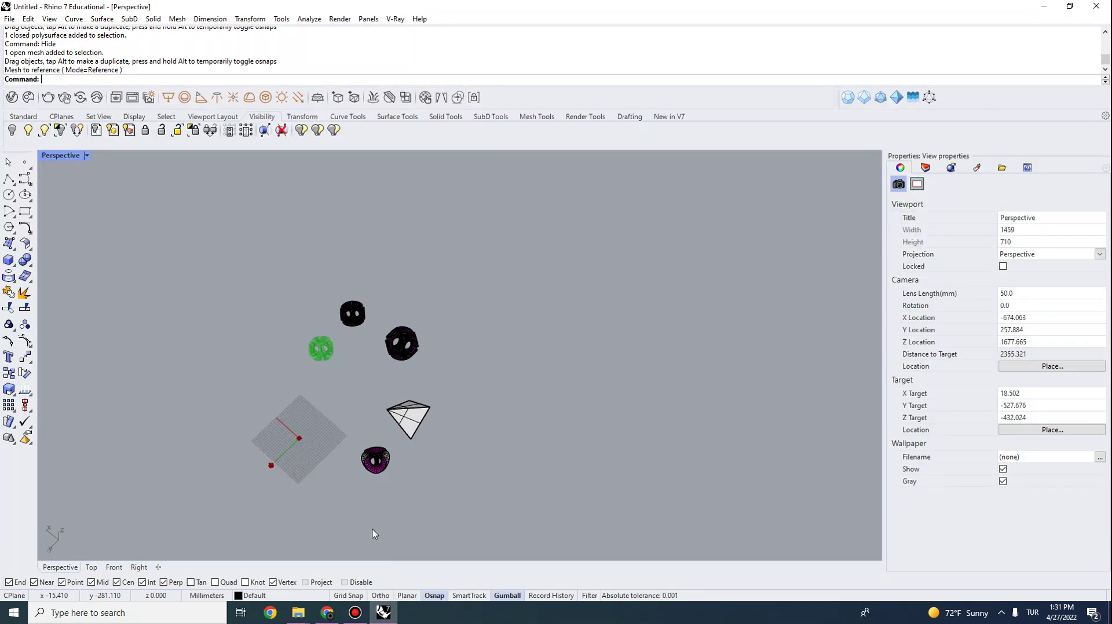
left_click(382, 615)
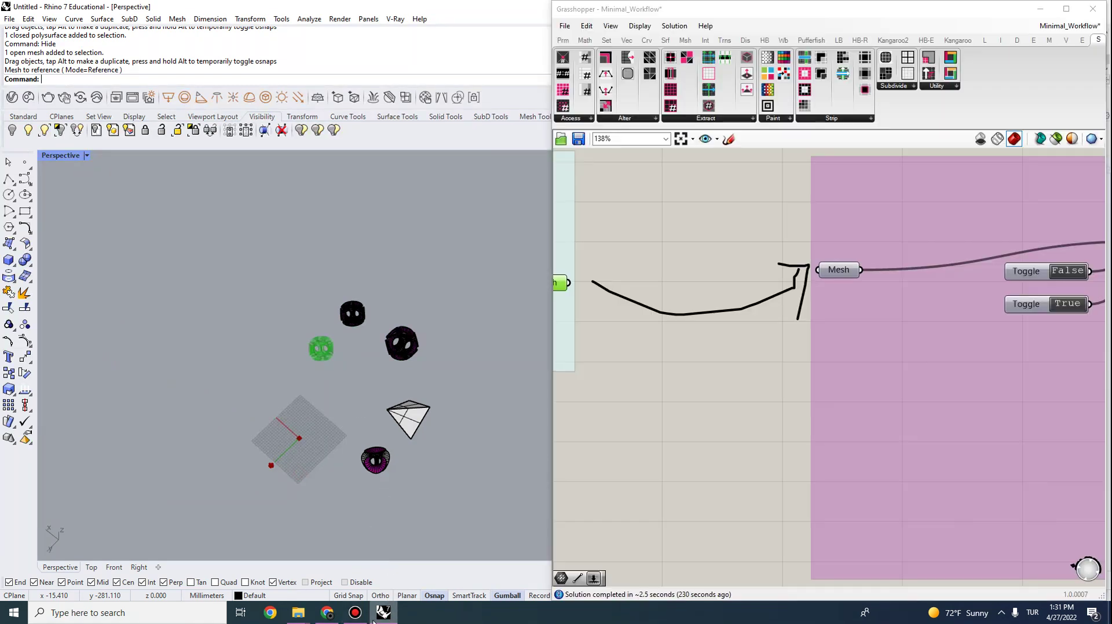
left_click(649, 320)
Examine the layout of unrolled, numbered strips generated from the dodecahedron mesh.
right_click_drag(464, 328, 371, 371)
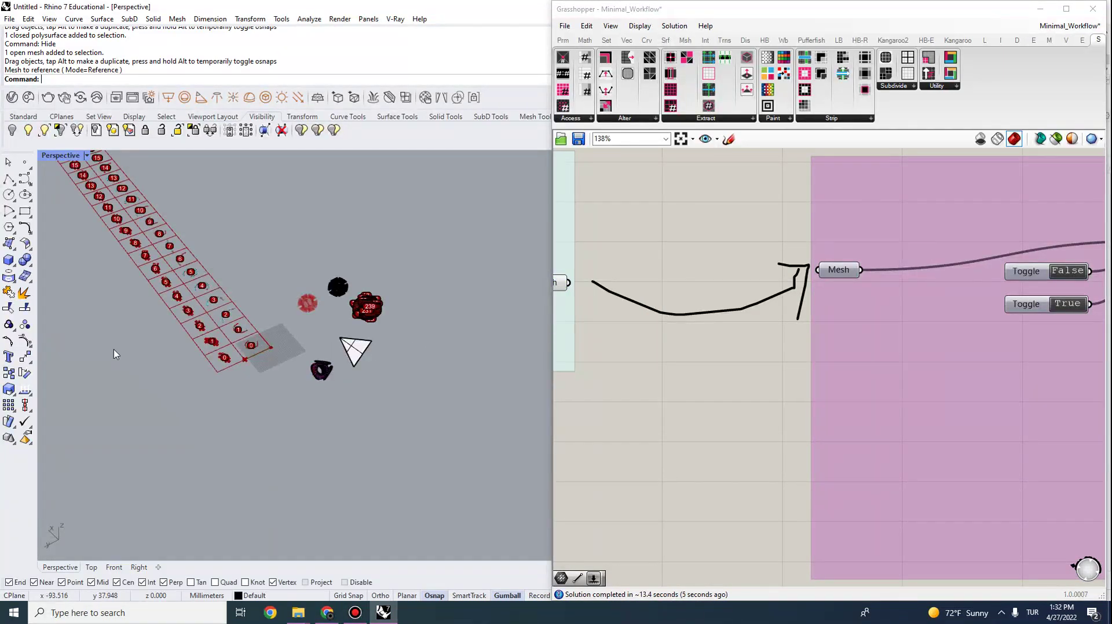
scroll(187, 333, "up", 5)
scroll(307, 399, "up", 6)
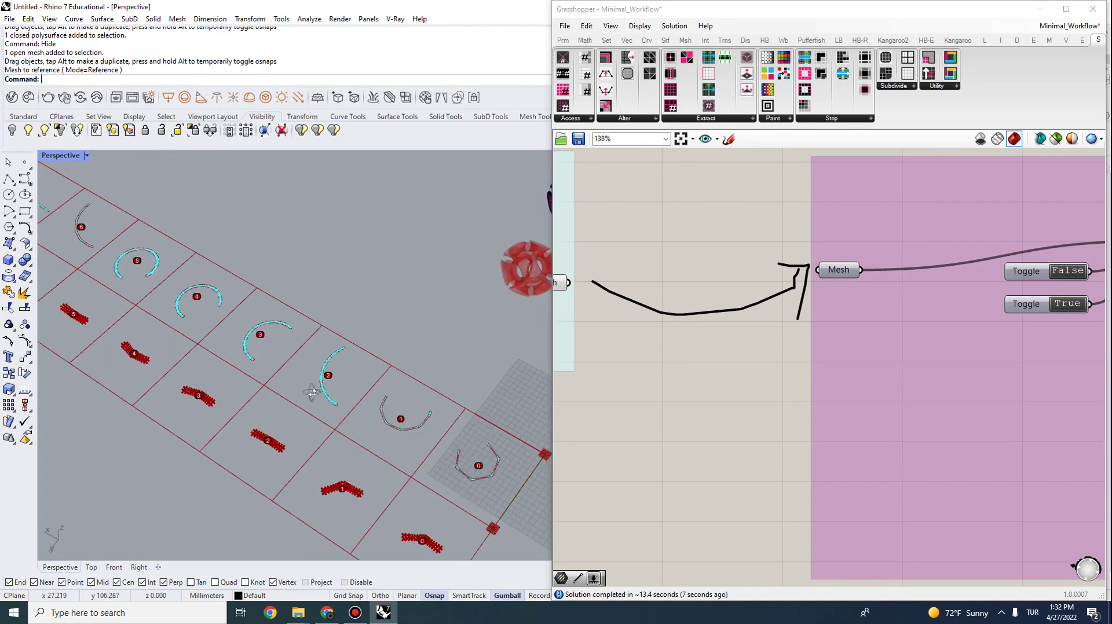
scroll(425, 399, "down", 8)
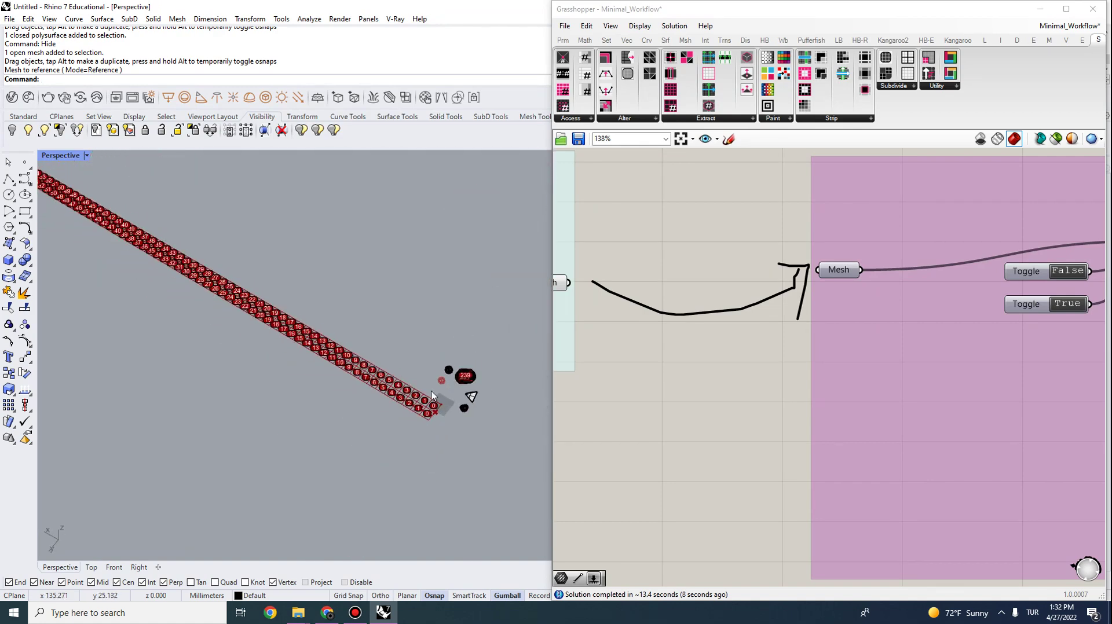
scroll(96, 235, "up", 6)
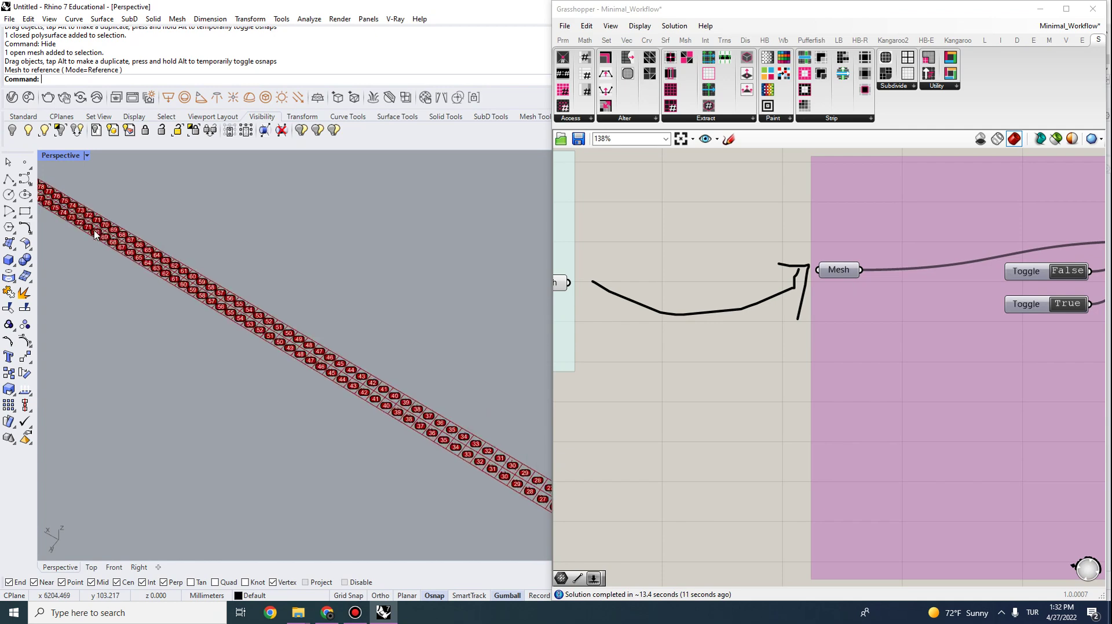
scroll(103, 281, "down", 5)
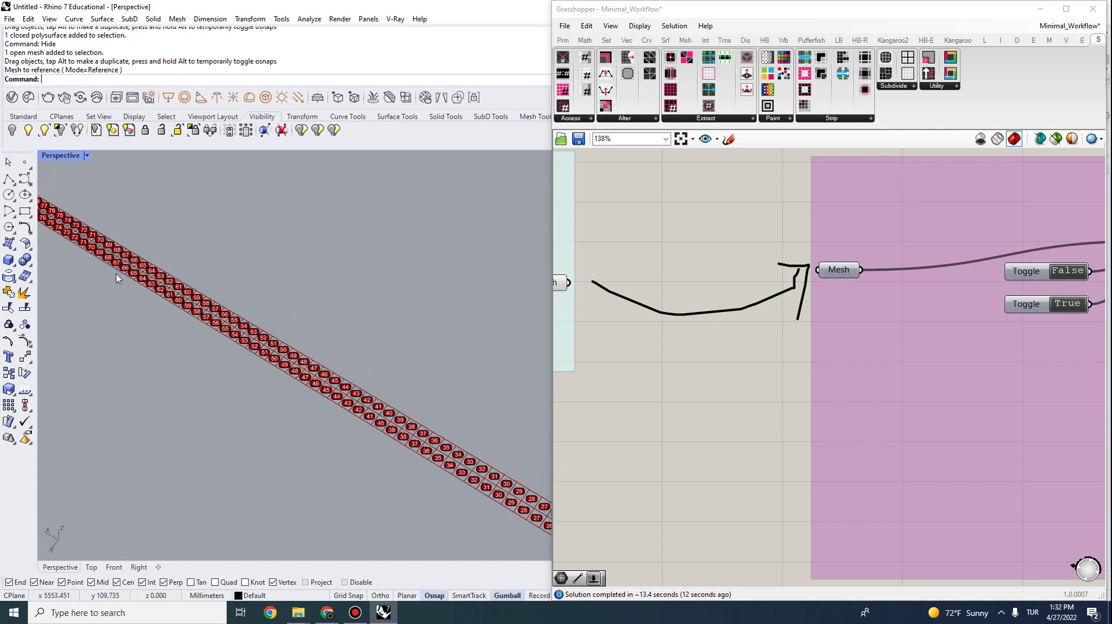
scroll(174, 336, "down", 2)
Examine the strip number tags on the baked dodecahedron mesh up close.
scroll(440, 437, "up", 6)
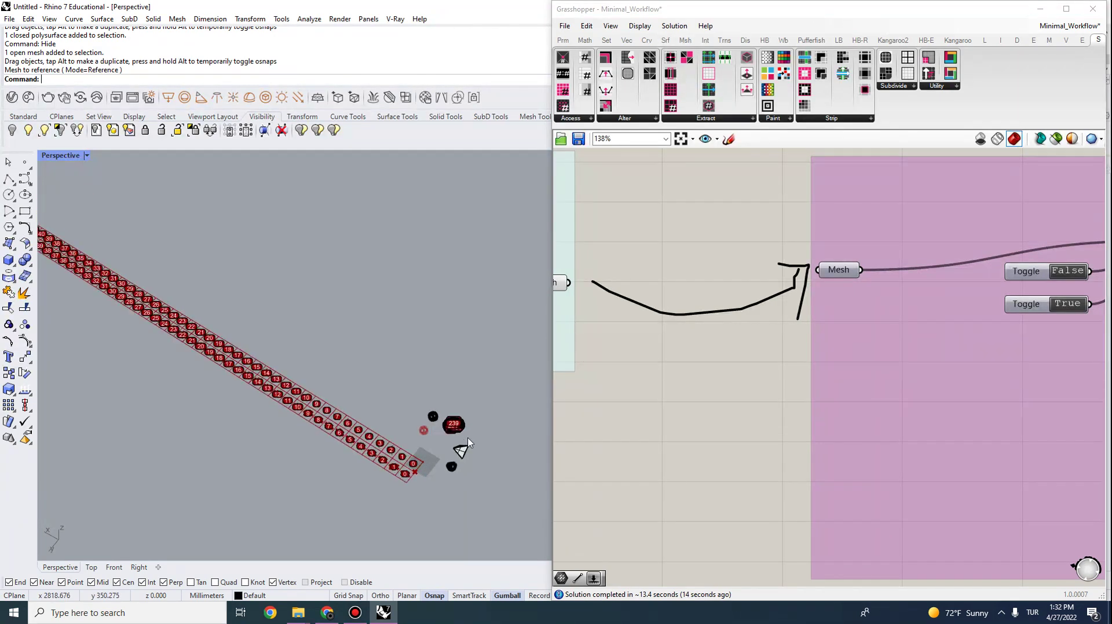
scroll(450, 436, "up", 10)
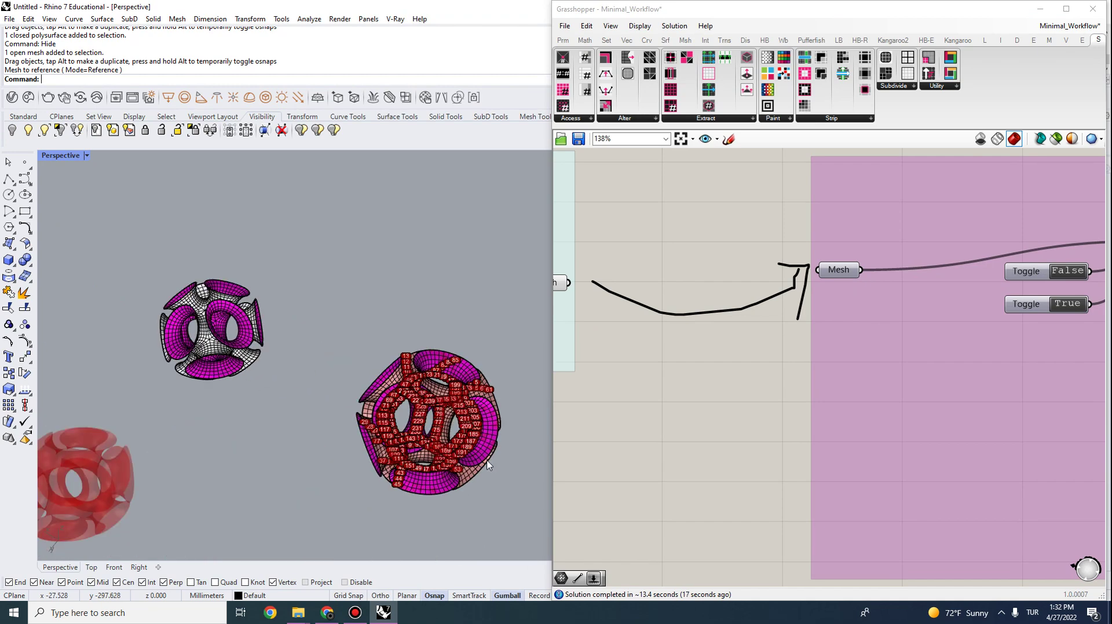
scroll(489, 469, "up", 3)
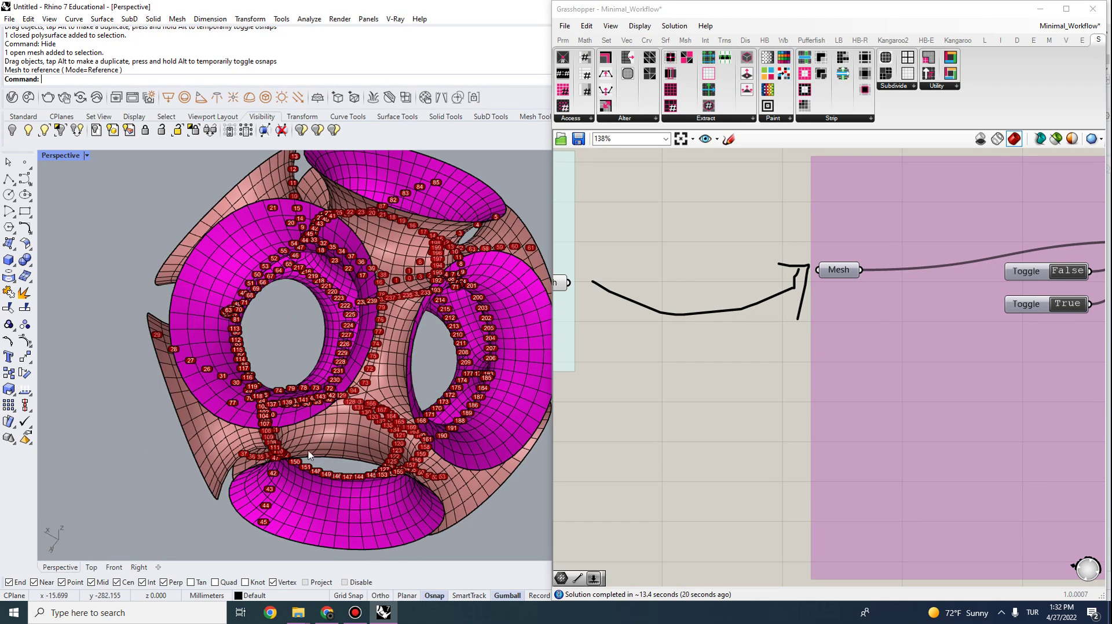
scroll(280, 341, "down", 3)
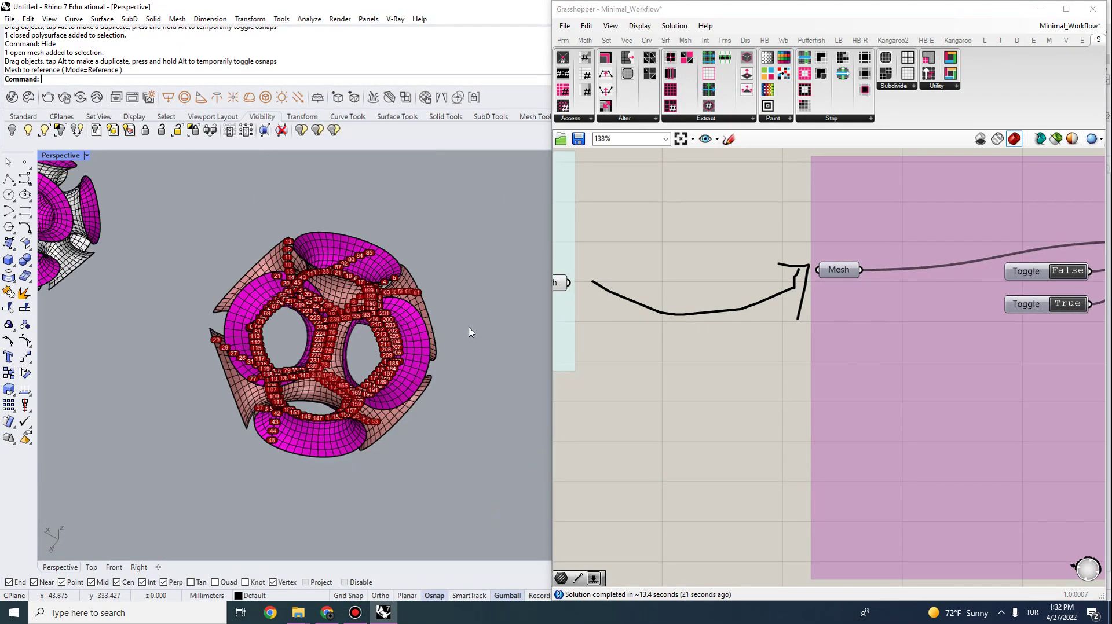
scroll(472, 333, "up", 4)
scroll(347, 346, "down", 3)
scroll(429, 345, "up", 3)
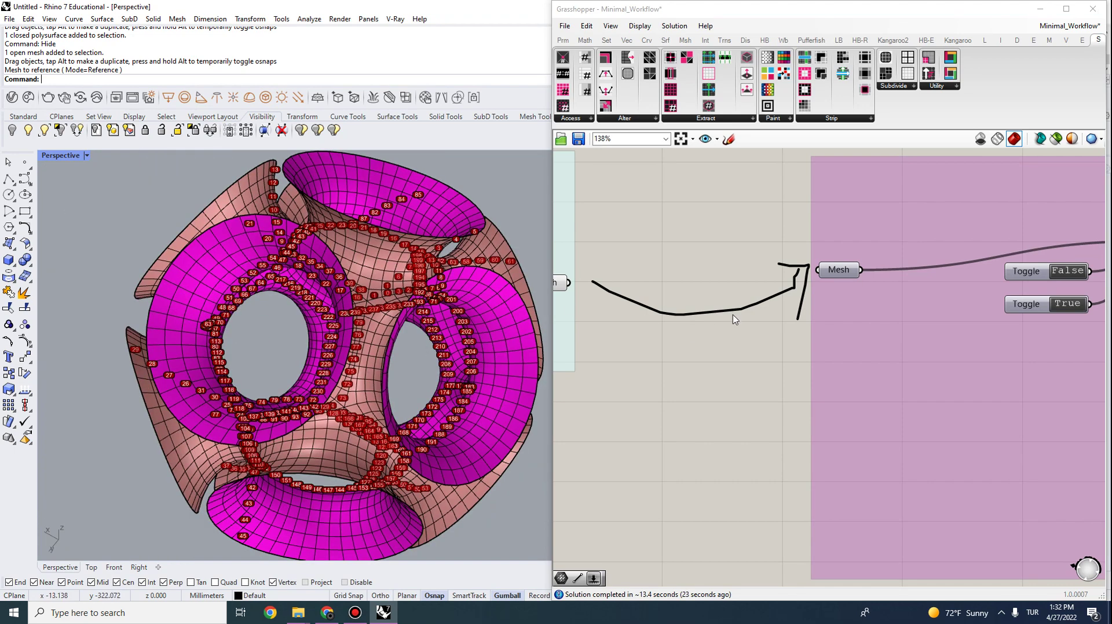
Disable the Mesh parameter at the start of Step 3.
right_click(840, 272)
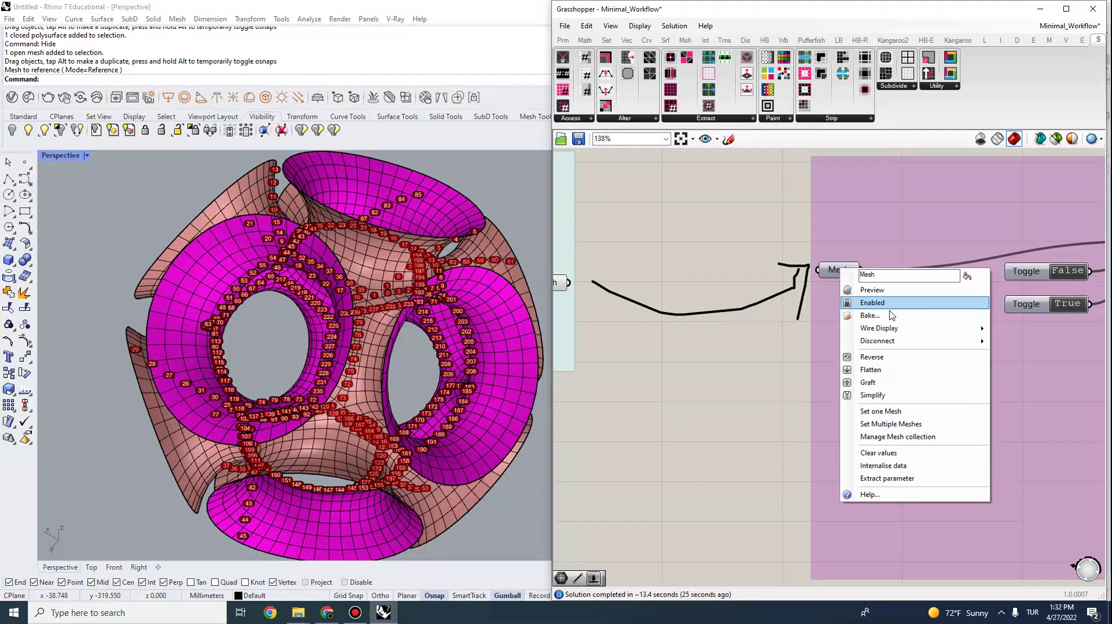
left_click(903, 300)
left_click(397, 307)
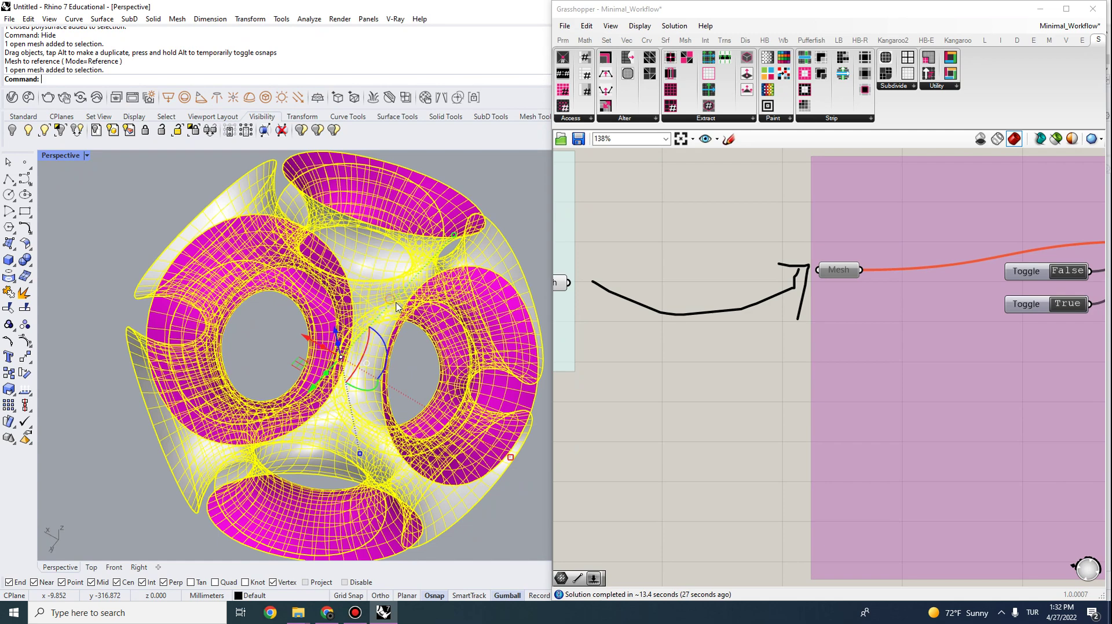
left_click(690, 241)
Show all hidden polyhedron solids in the Rhino viewport again.
scroll(689, 243, "down", 5)
right_click_drag(660, 305, 838, 343)
right_click_drag(710, 332, 891, 333)
scroll(581, 290, "up", 2)
scroll(582, 295, "up", 3)
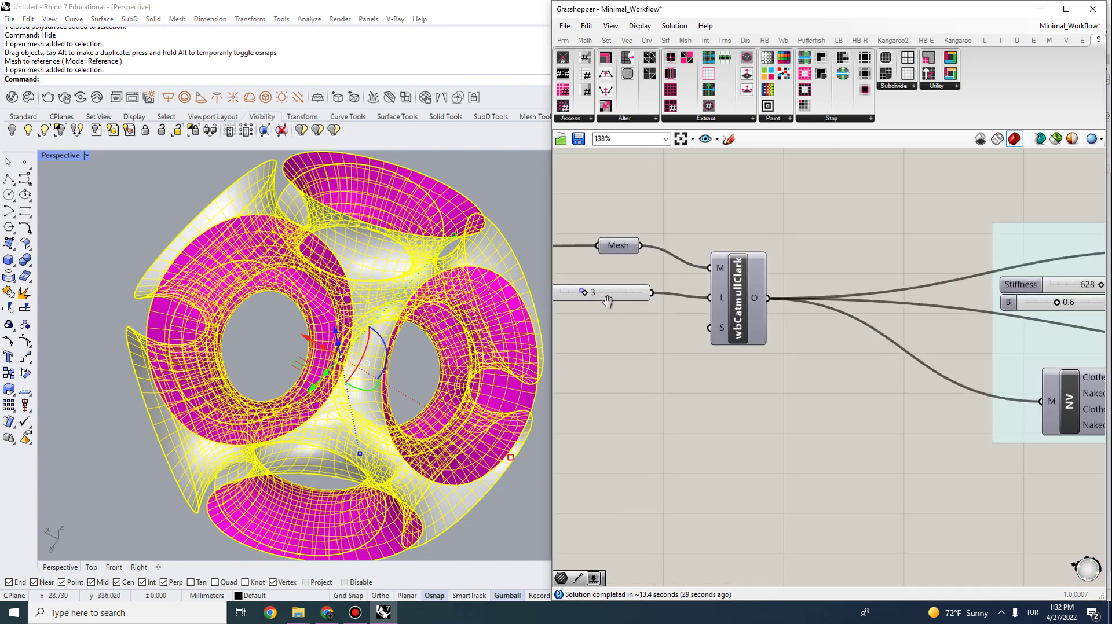
scroll(359, 313, "down", 10)
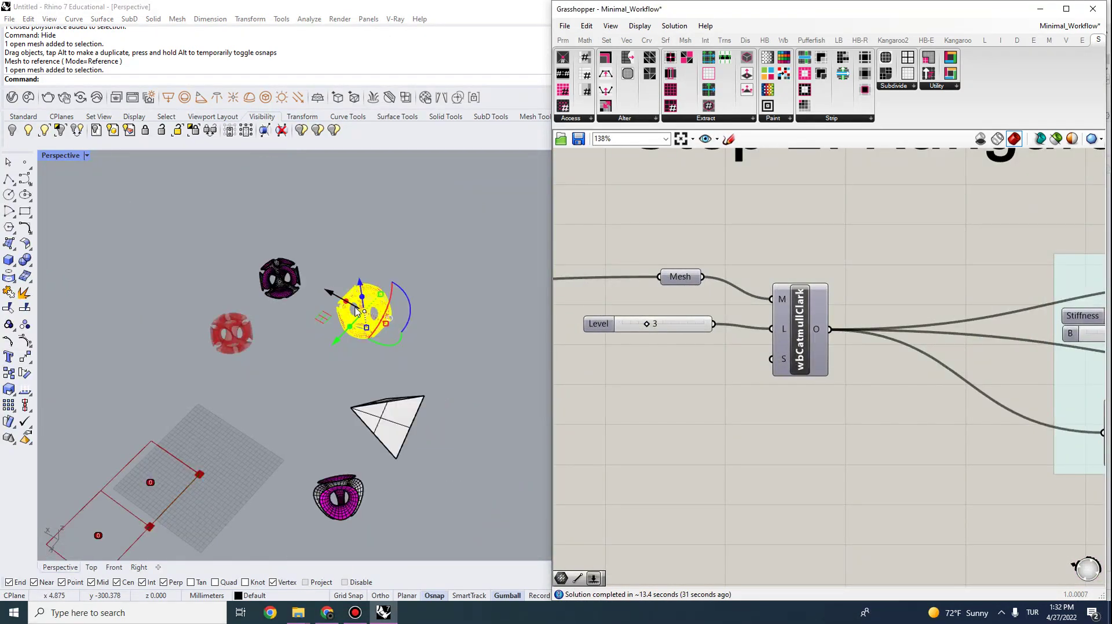
key("Return")
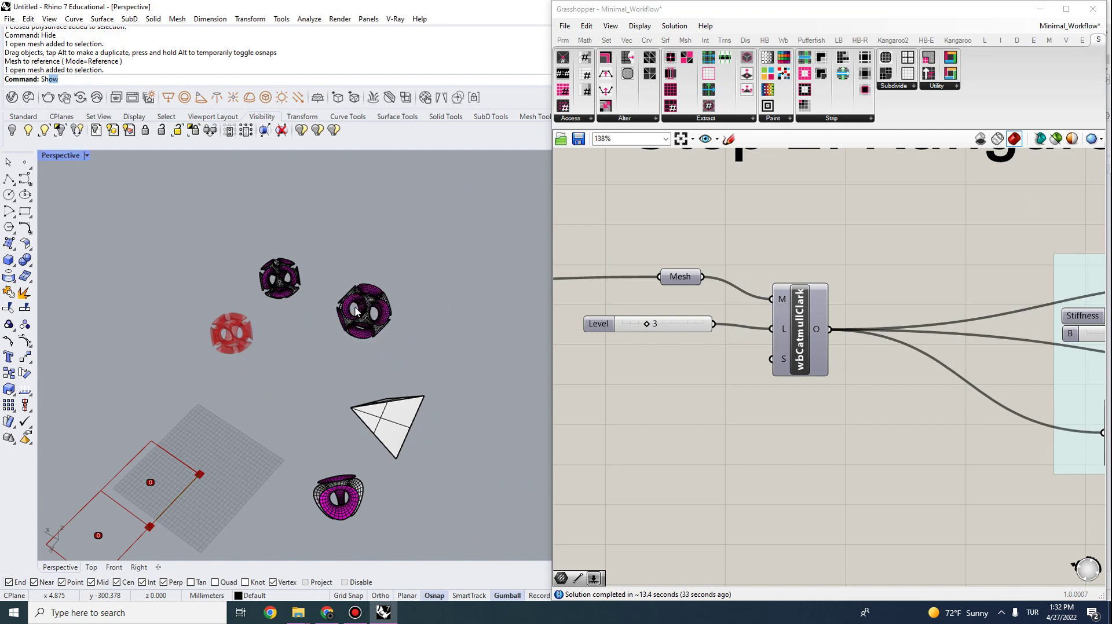
key("Return")
Set the Catmull-Clark subdivision Level to 1.
scroll(319, 385, "up", 2)
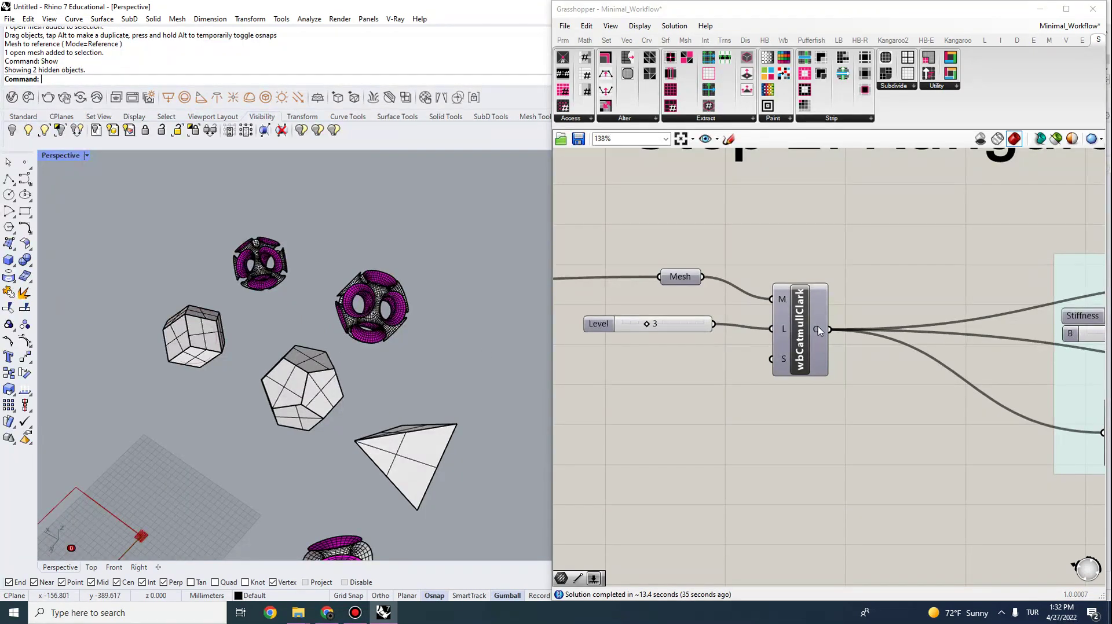
left_click_drag(647, 327, 633, 325)
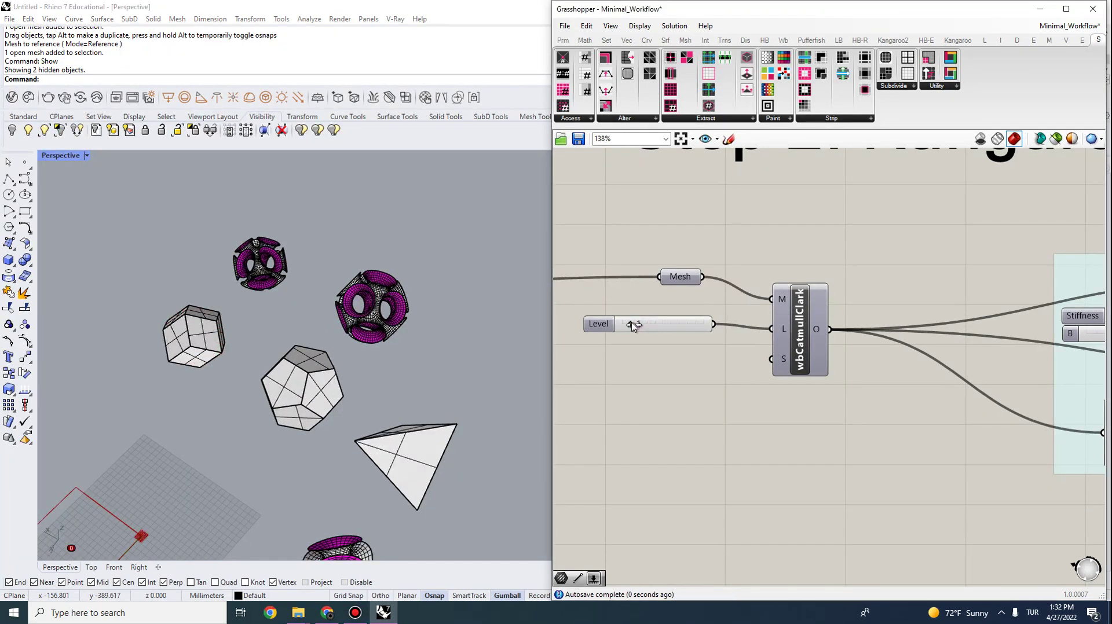
scroll(767, 297, "down", 4)
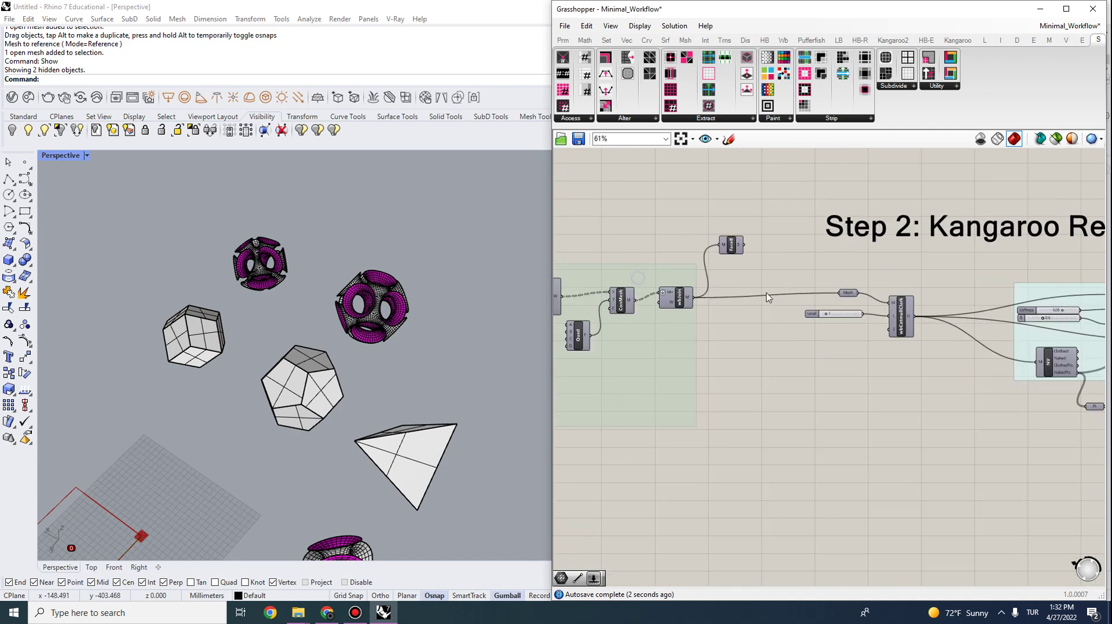
Reference the dodecahedron as the input solid of Step 1 and hide the original in Rhino.
right_click_drag(671, 287, 953, 295)
right_click_drag(591, 272, 911, 274)
right_click_drag(650, 292, 720, 290)
right_click(709, 284)
left_click(747, 427)
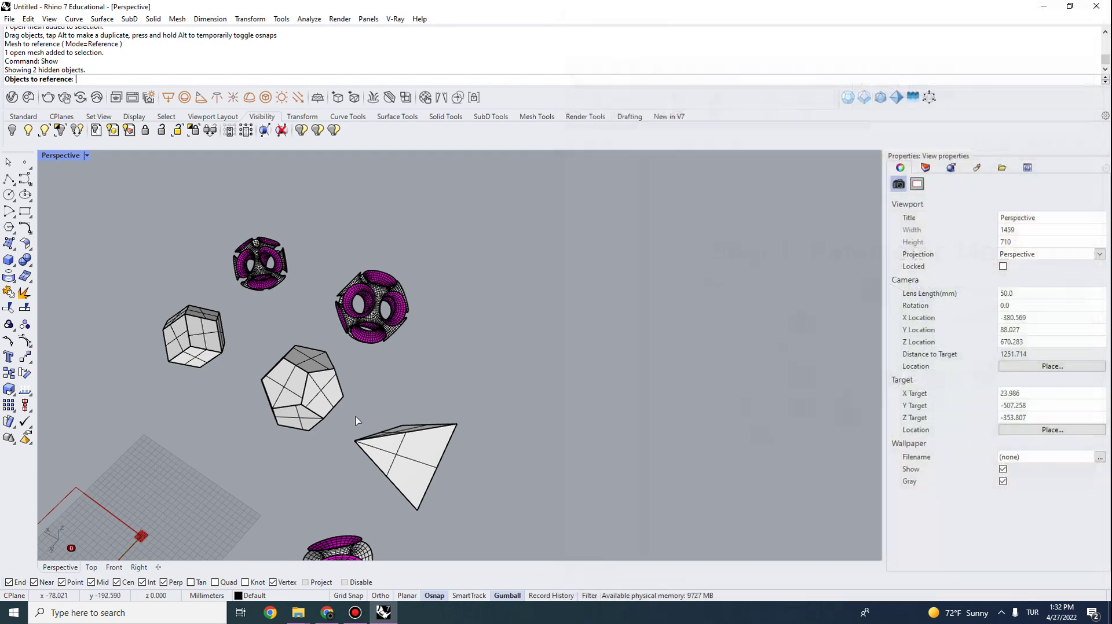
left_click(326, 402)
scroll(733, 391, "down", 5)
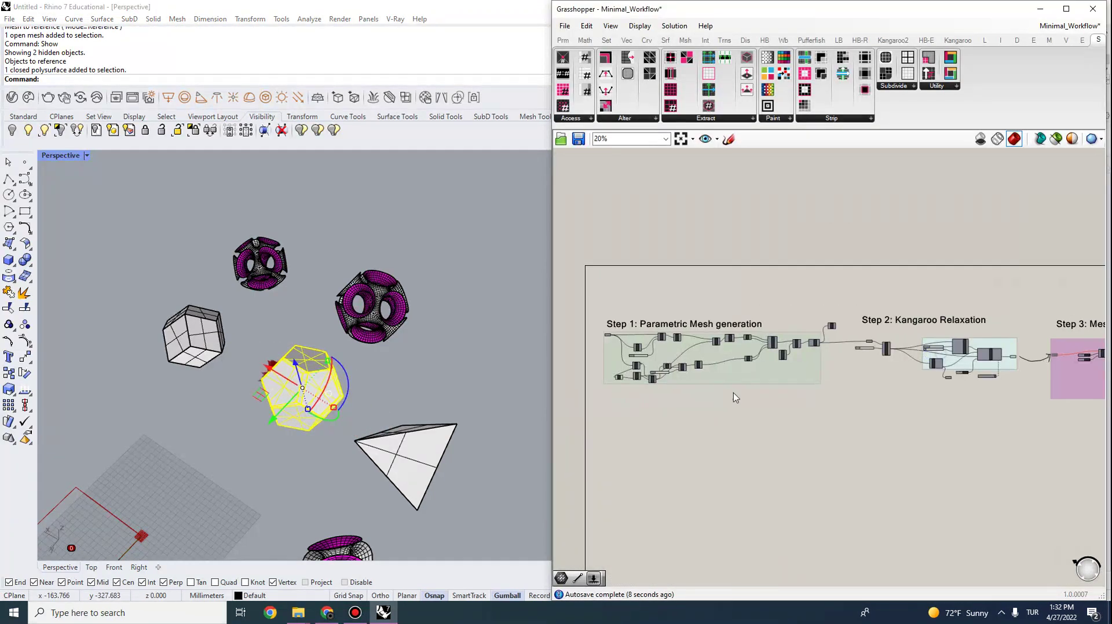
type("Hide")
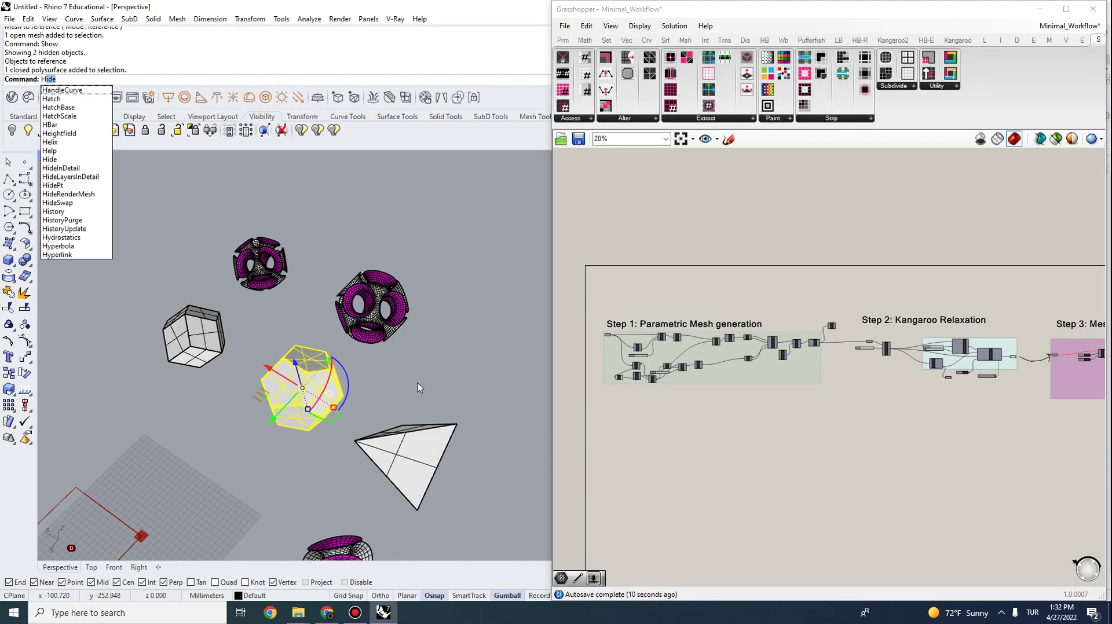
key("Return")
Reset the Kangaroo simulation to True and back to False, and view the relaxed dodecahedron mesh up close.
scroll(707, 383, "up", 5)
scroll(690, 374, "up", 3)
left_click(691, 372)
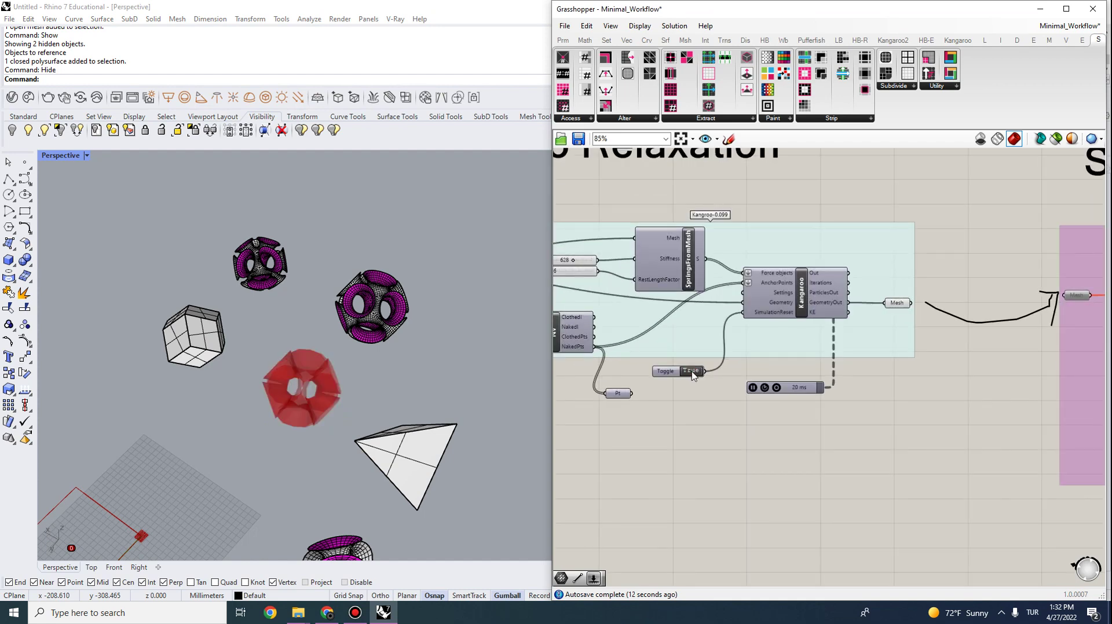
left_click(691, 372)
right_click_drag(319, 406, 307, 393)
scroll(249, 272, "up", 5)
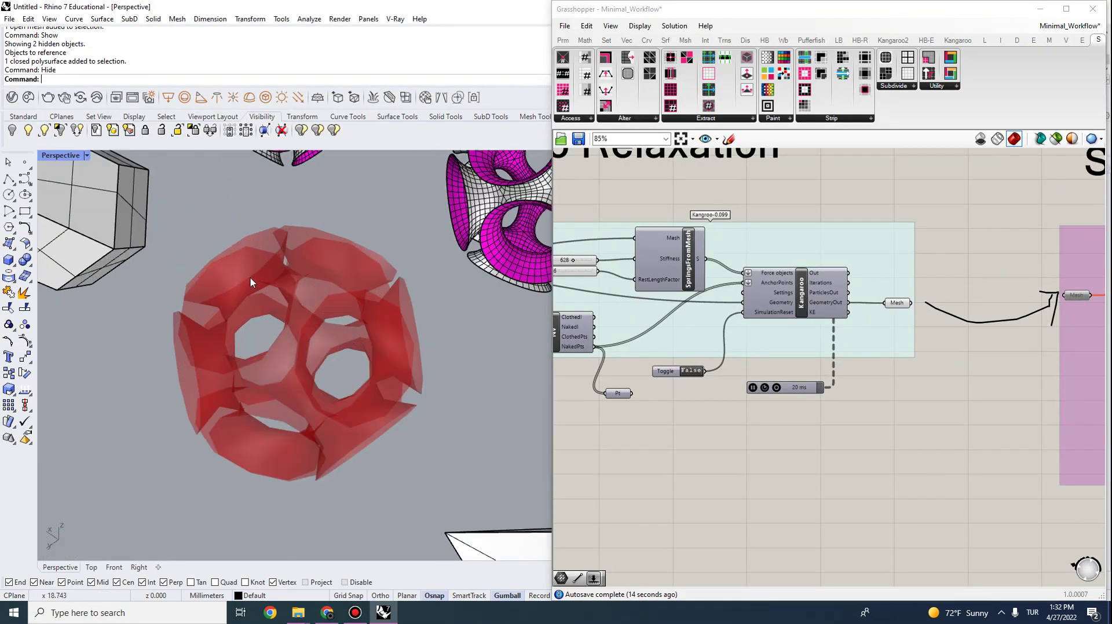
scroll(643, 324, "down", 5)
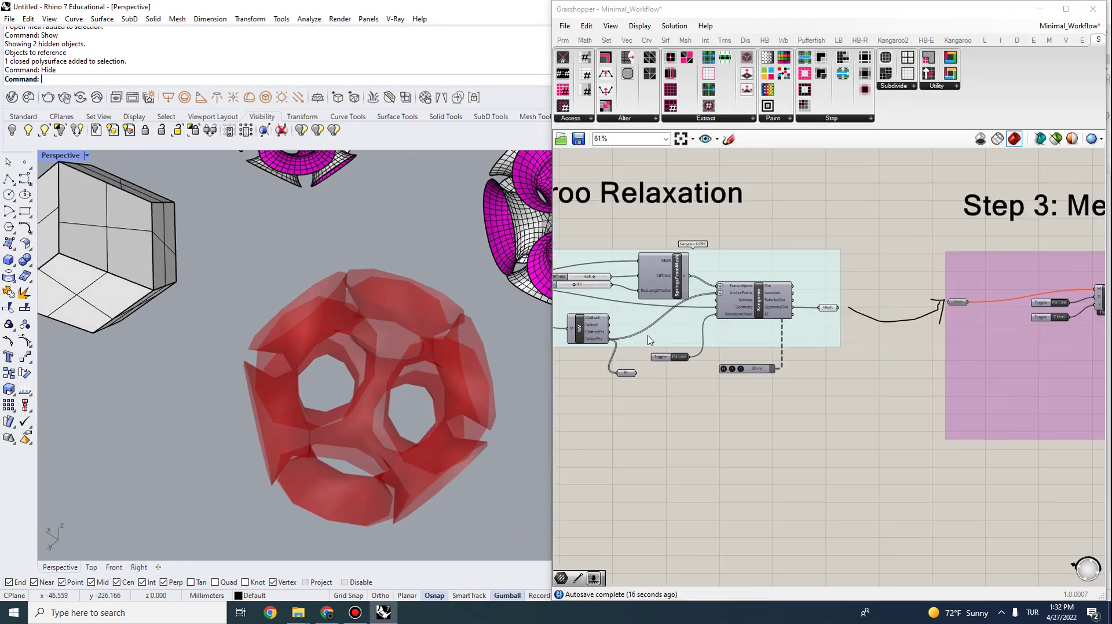
Set the Catmull-Clark subdivision Level to 2.
right_click_drag(643, 330, 815, 362)
scroll(677, 336, "up", 9)
left_click_drag(682, 330, 690, 333)
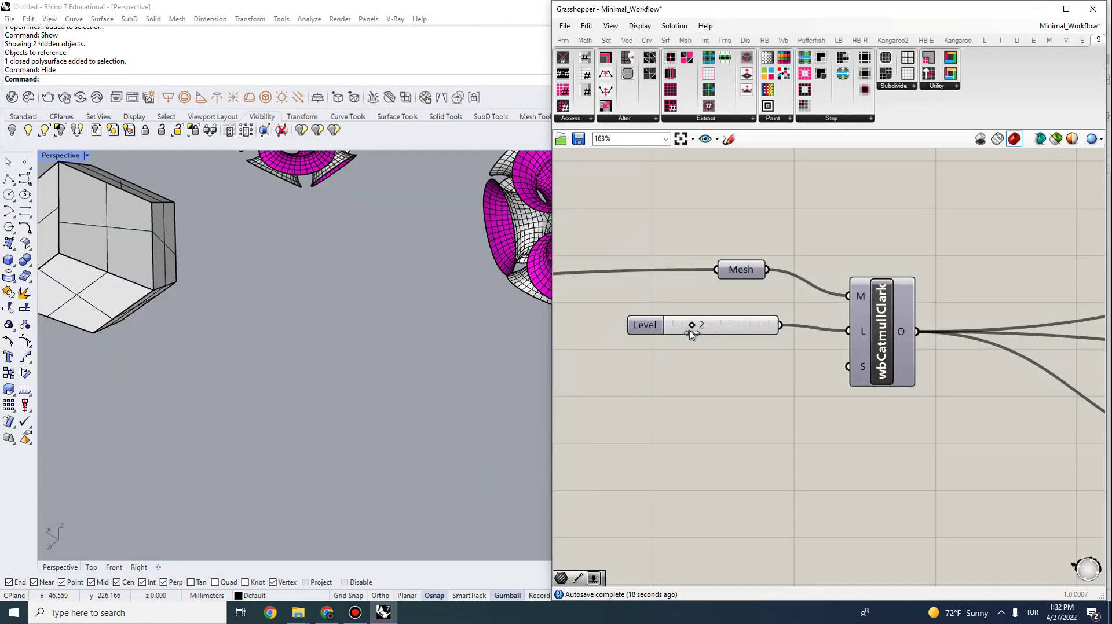
Rerun the Kangaroo relaxation by switching the simulation reset toggle to True and back to False.
scroll(742, 342, "down", 4)
right_click_drag(1083, 402, 844, 380)
double_click(800, 397)
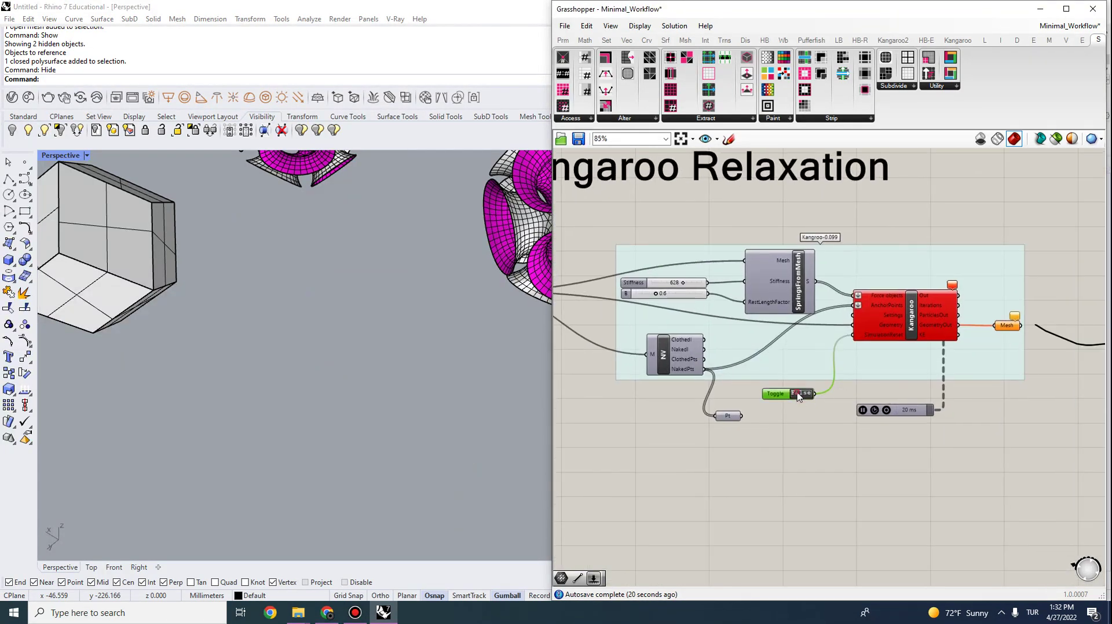
double_click(800, 397)
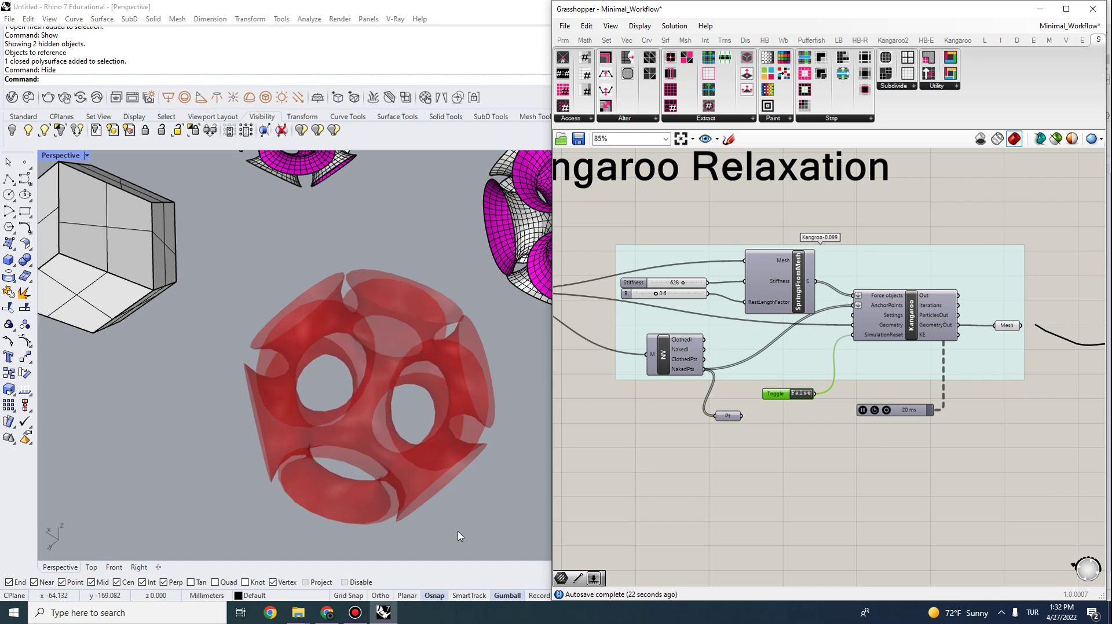
Bake the relaxed mesh from the Mesh parameter at the end of Step 2.
right_click_drag(1091, 463, 874, 450)
left_click(785, 322)
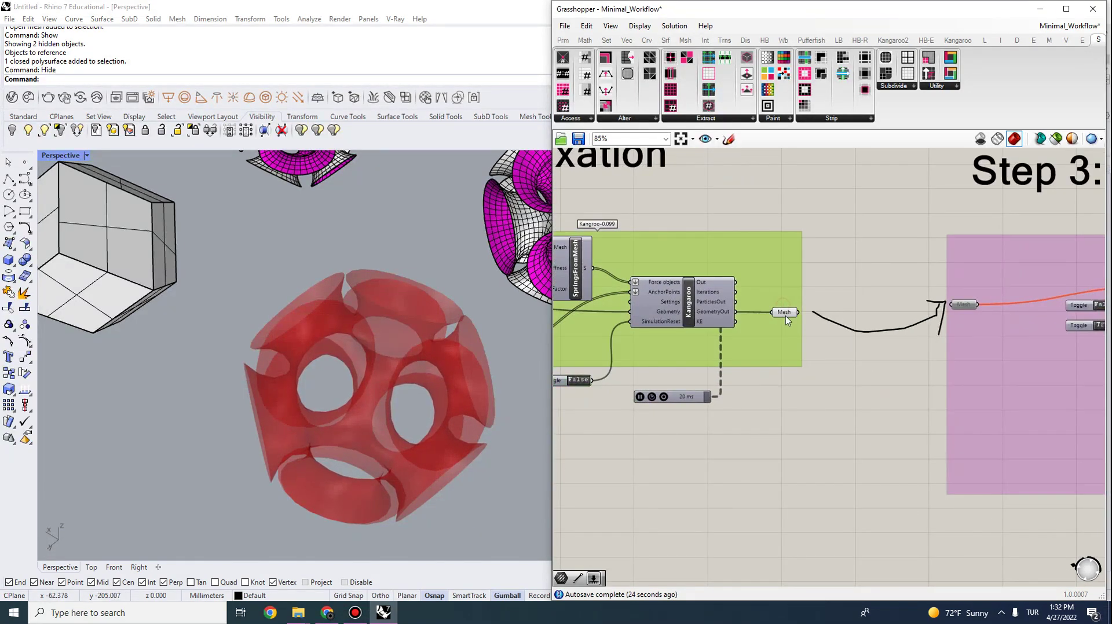
left_click(781, 311)
right_click(781, 311)
left_click(845, 484)
left_click(843, 476)
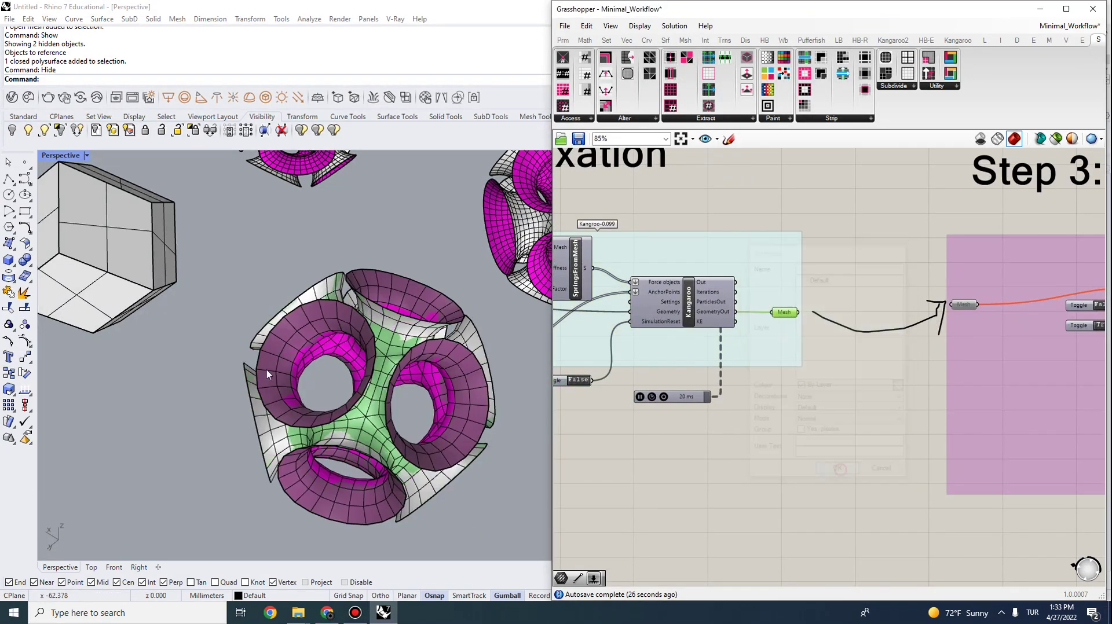
Move the baked coarse mesh off the preview to the free area beside the other baked meshes.
scroll(274, 371, "down", 12)
scroll(276, 370, "up", 5)
left_click_drag(284, 363, 448, 347)
scroll(329, 304, "up", 8)
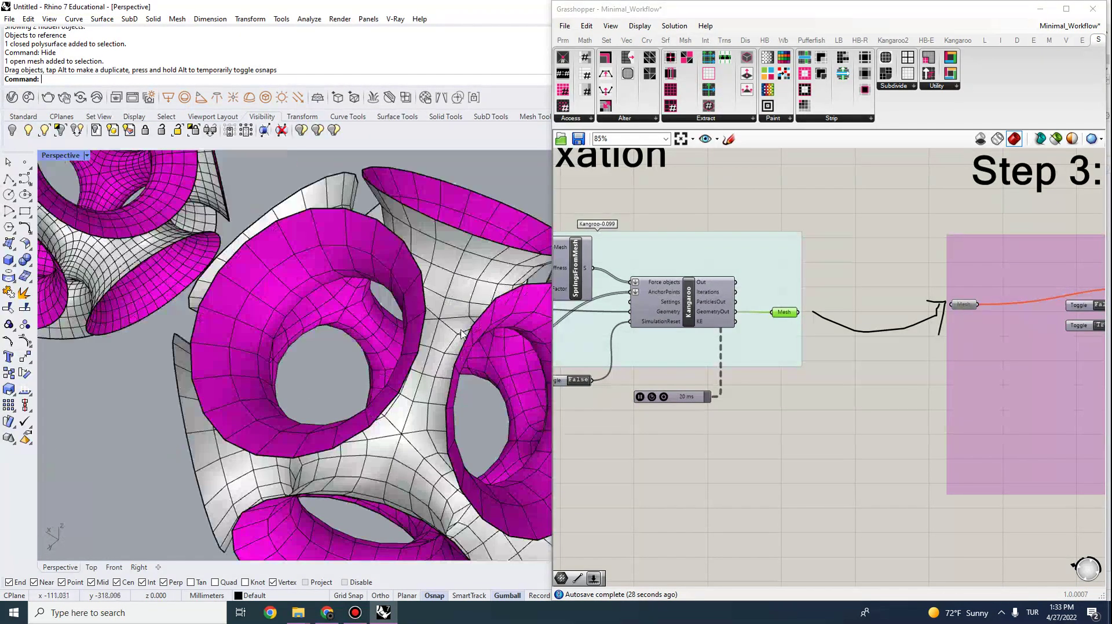
scroll(285, 278, "down", 8)
Reference the newly baked mesh in the Mesh parameter of Step 3 and enable that parameter.
left_click(440, 306)
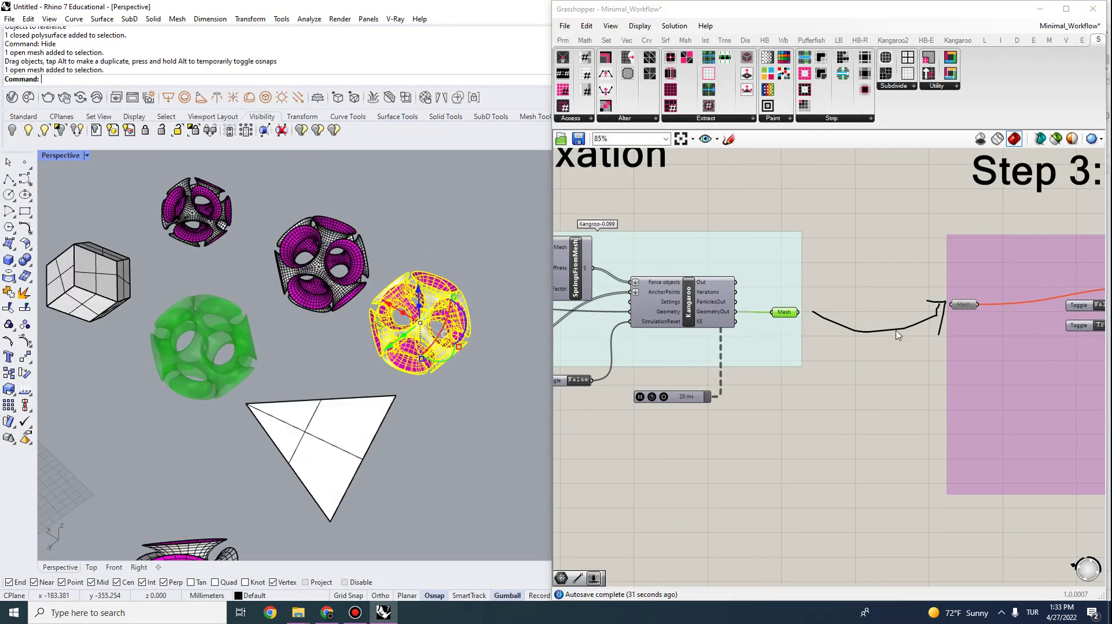
right_click(958, 307)
left_click(976, 446)
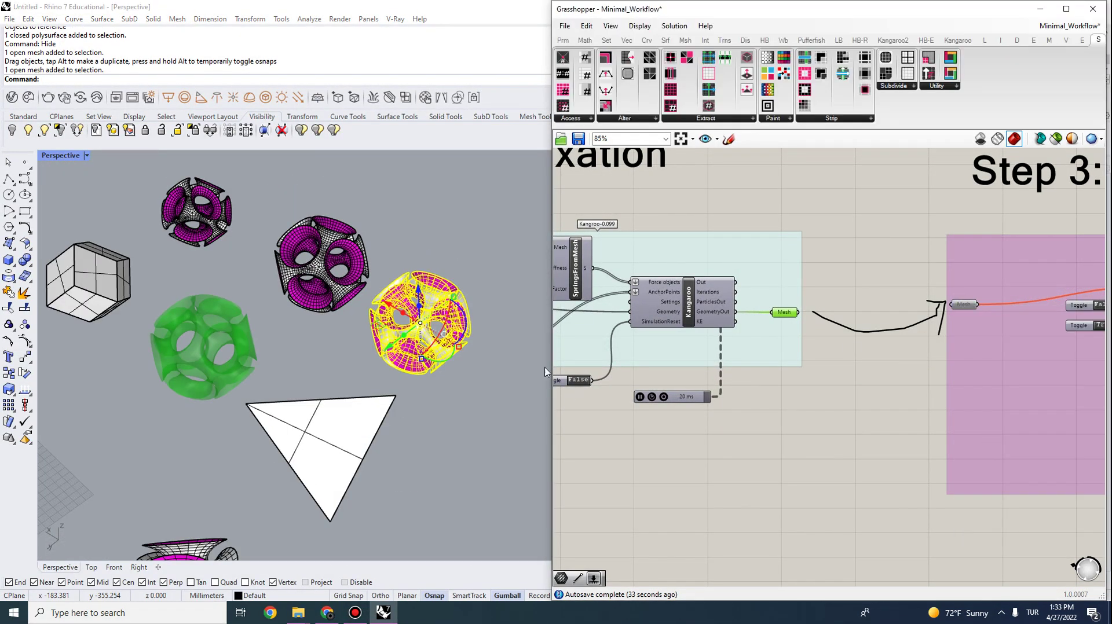
right_click(964, 307)
left_click(1004, 344)
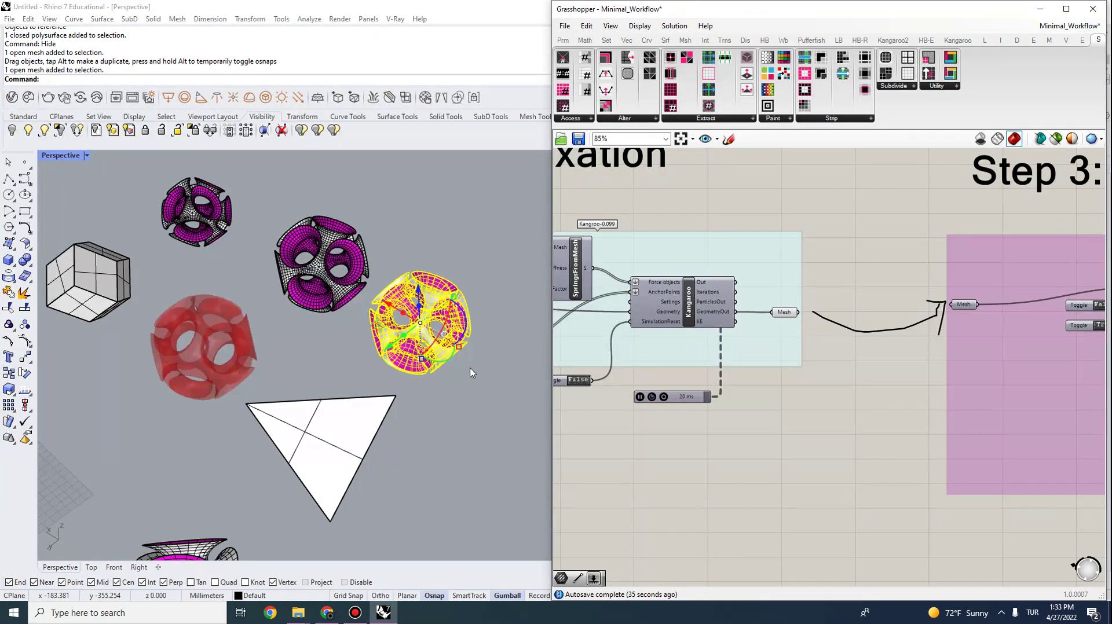
Examine the strip number tags on the coarser baked dodecahedron mesh.
scroll(409, 324, "up", 5)
scroll(400, 400, "down", 3)
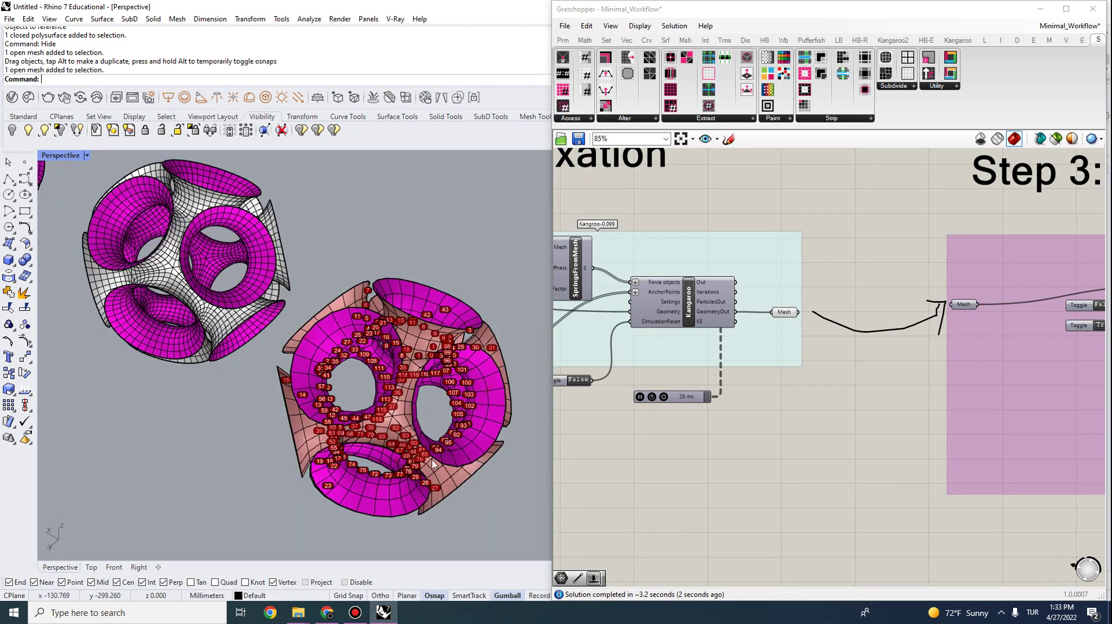
scroll(393, 417, "up", 4)
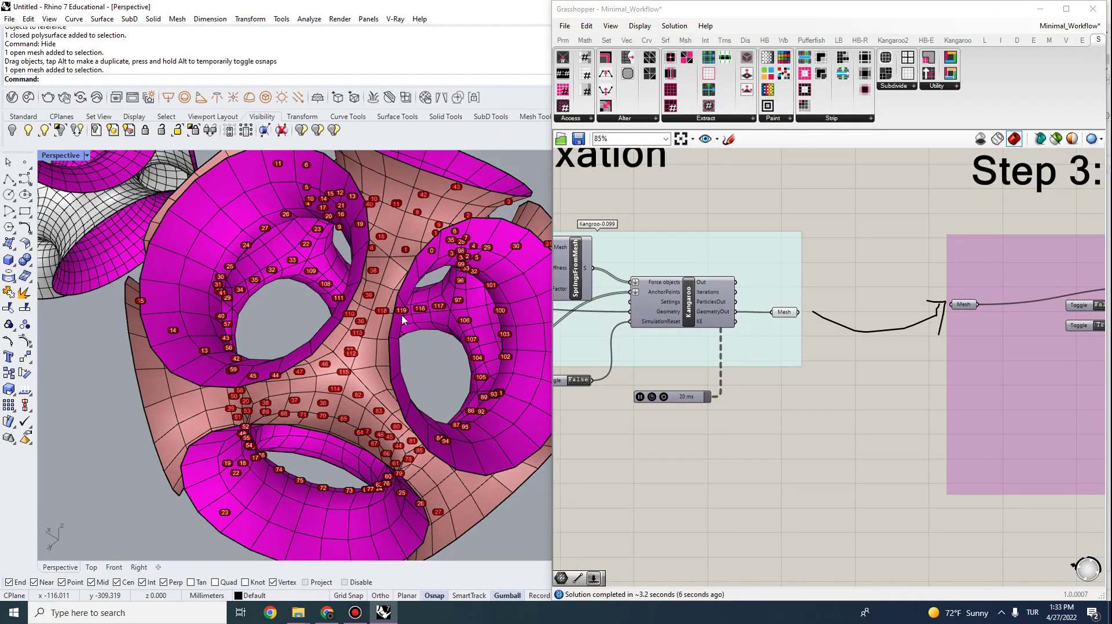
scroll(225, 341, "down", 6)
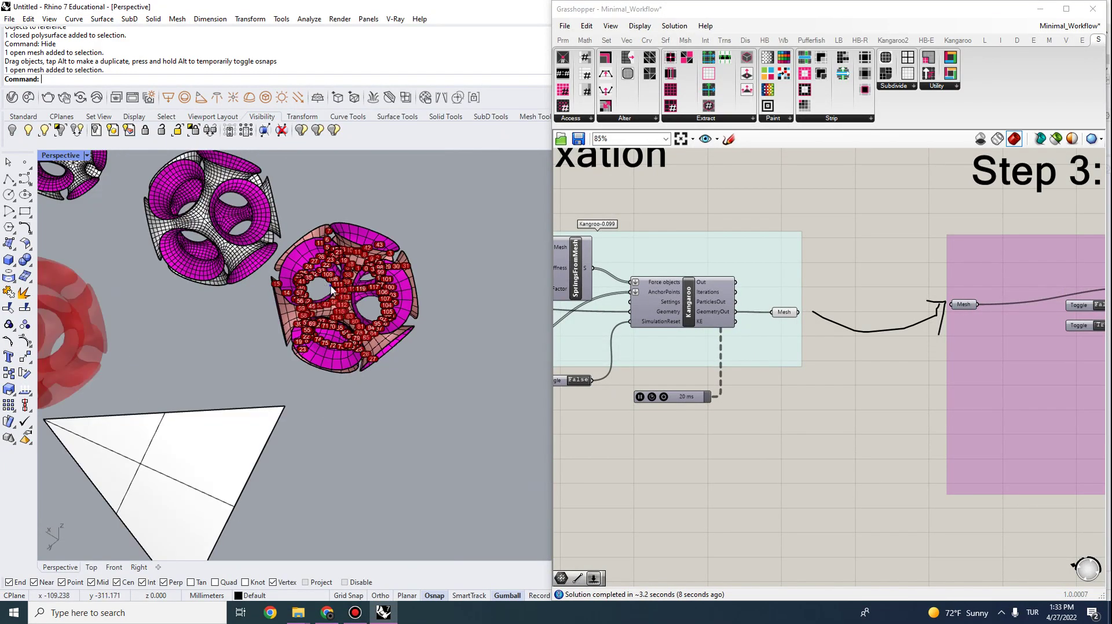
scroll(371, 340, "up", 4)
scroll(432, 377, "down", 6)
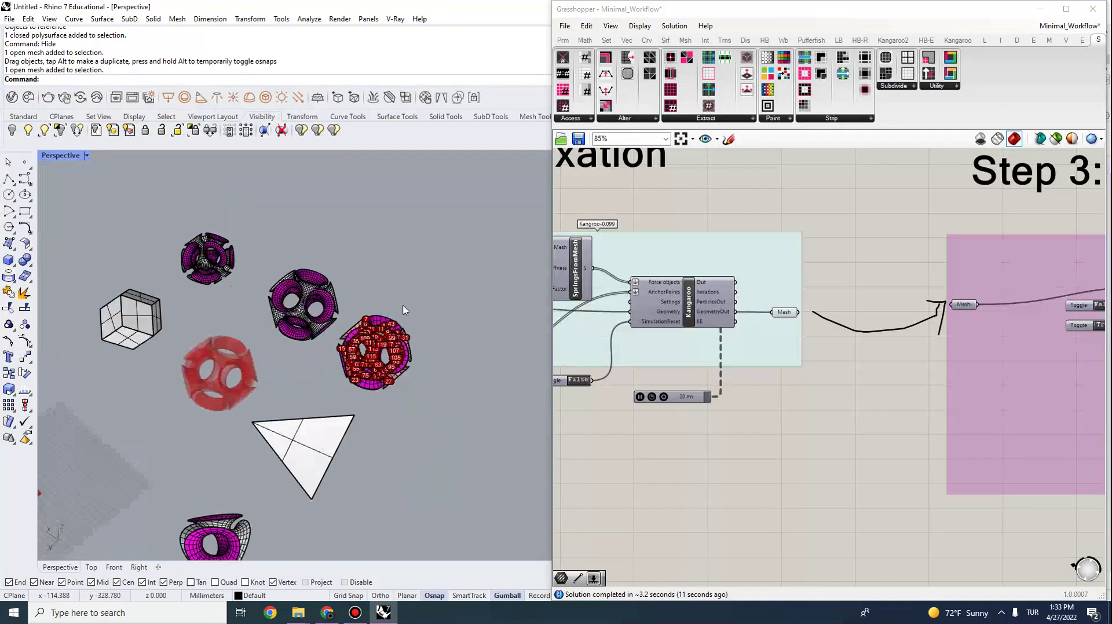
scroll(127, 394, "up", 6)
Examine the layout of unrolled, numbered strips generated from the coarser mesh.
right_click(318, 421)
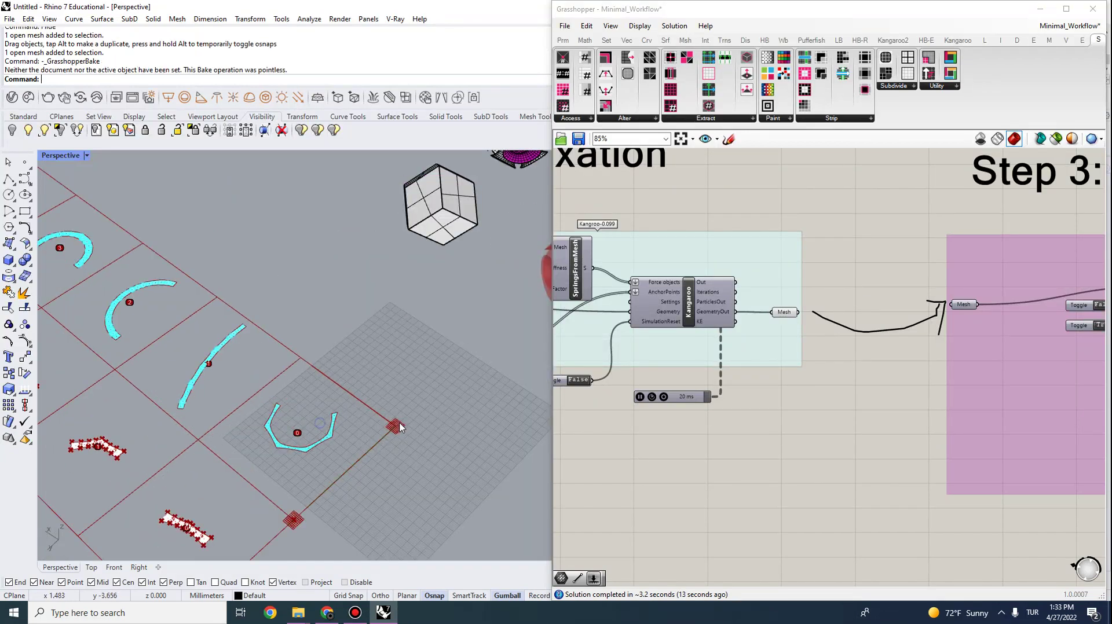
scroll(399, 421, "down", 10)
right_click_drag(338, 362, 244, 325)
scroll(342, 341, "up", 10)
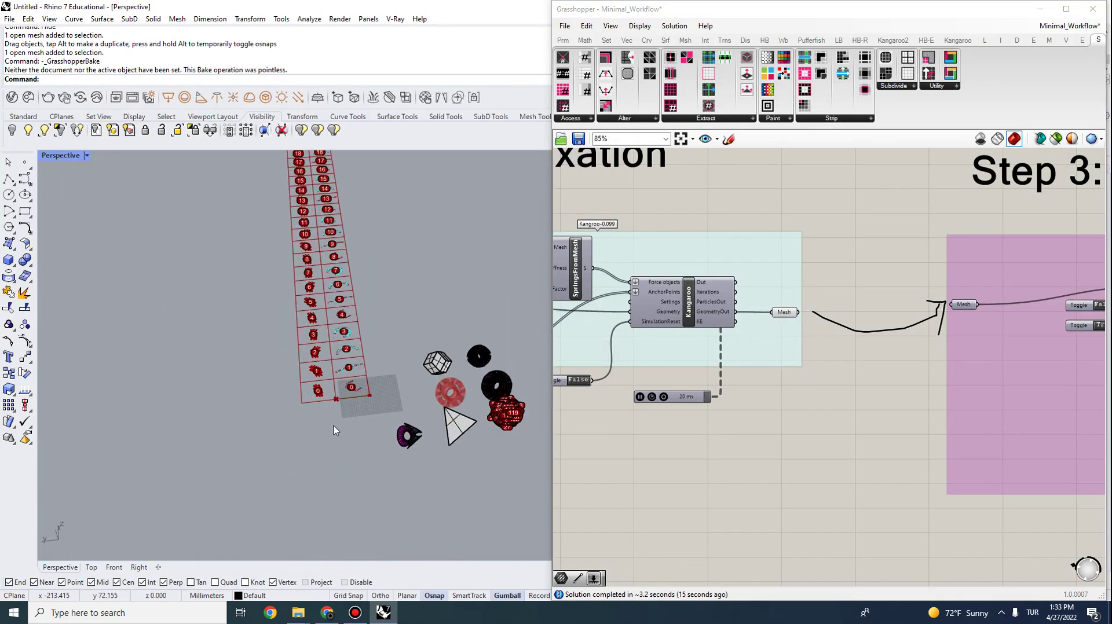
scroll(367, 495, "down", 5)
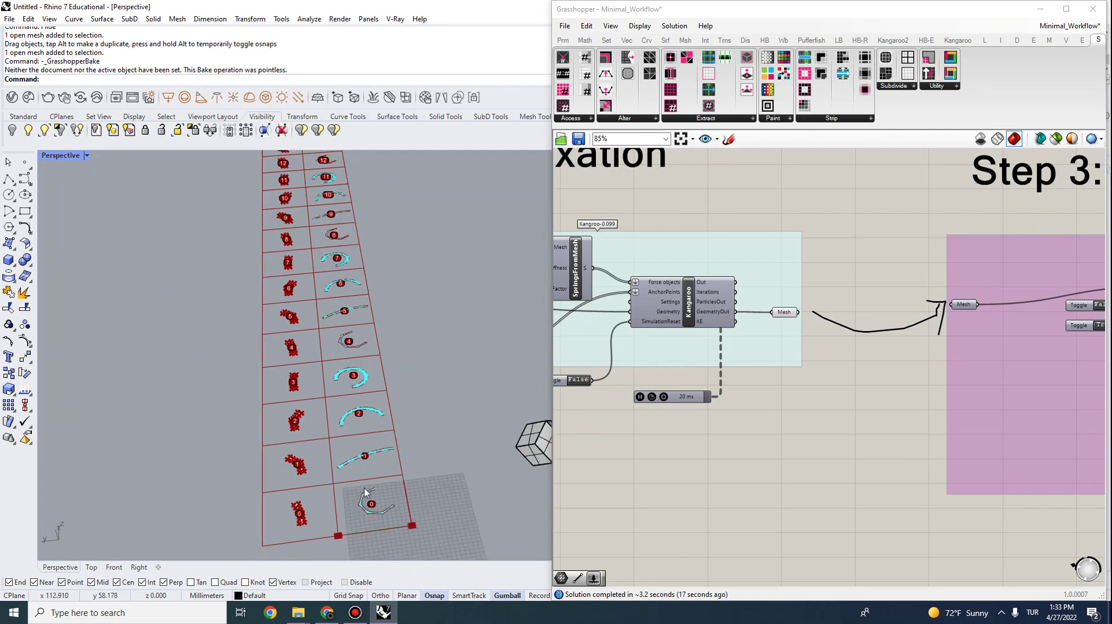
scroll(431, 407, "up", 6)
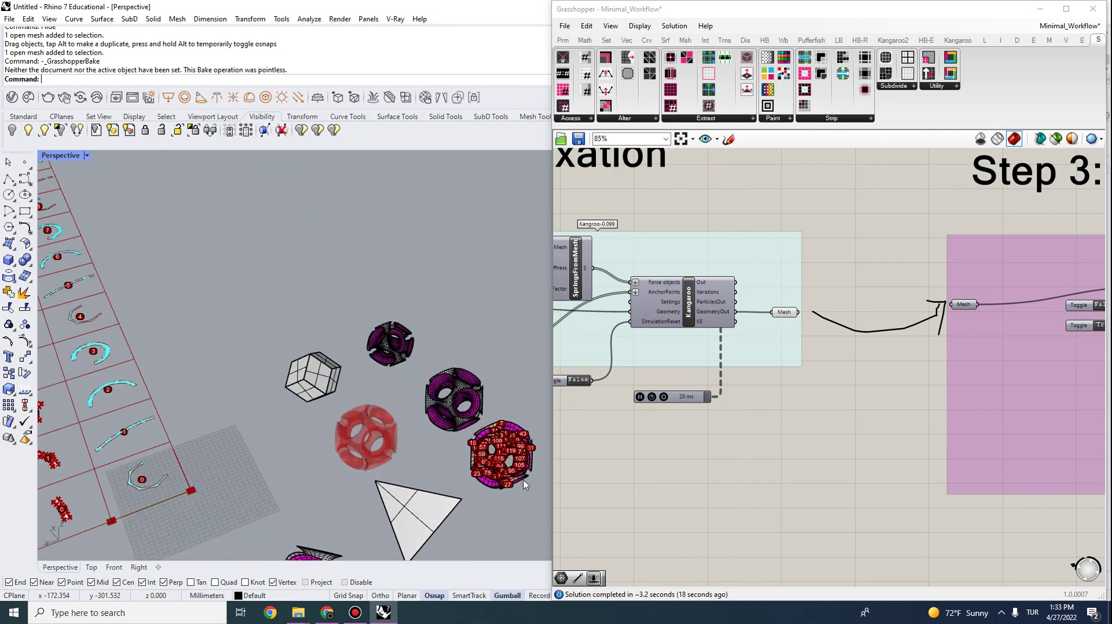
Compare the tagged mesh with the other baked meshes and source solids in the Rhino viewport.
left_click(431, 407)
scroll(495, 377, "down", 5)
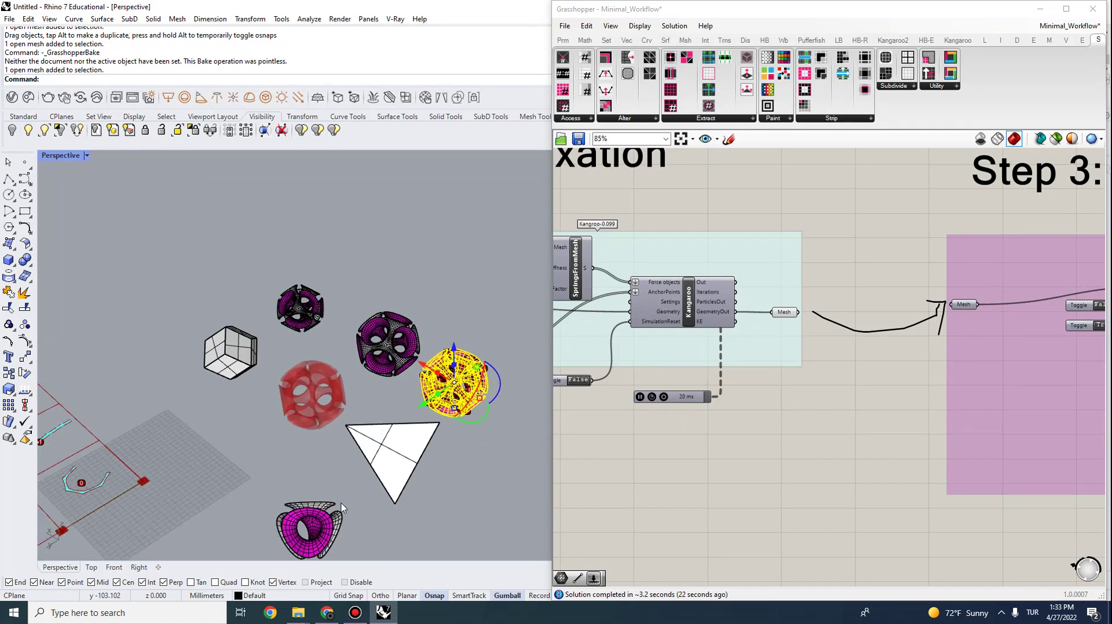
scroll(367, 346, "down", 4)
scroll(330, 485, "up", 8)
scroll(258, 445, "down", 6)
scroll(220, 433, "up", 6)
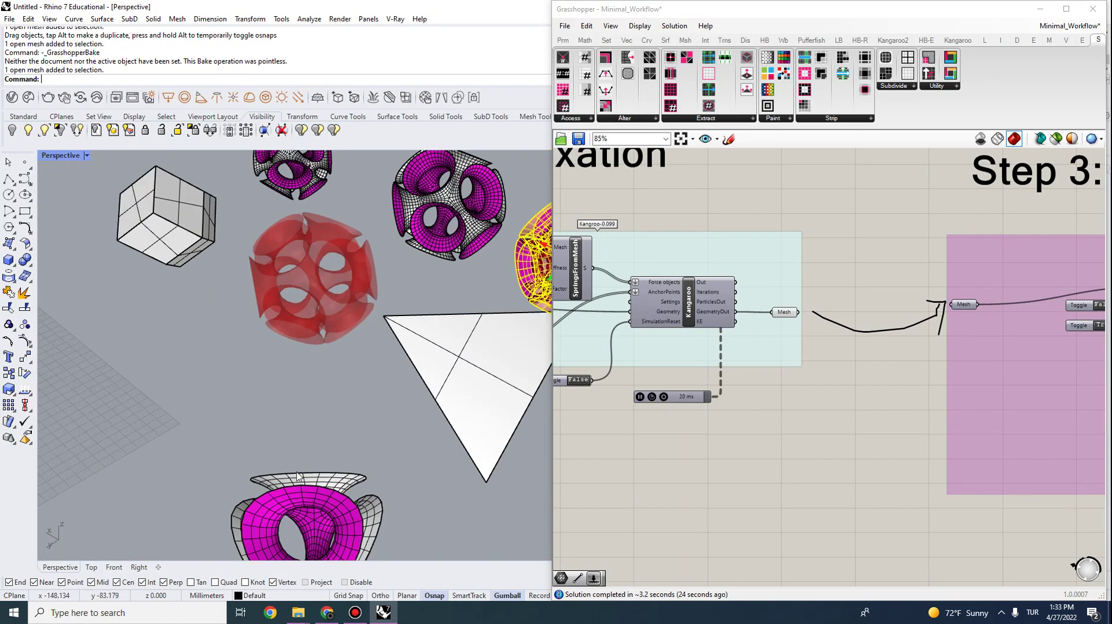
scroll(299, 472, "down", 4)
left_click(339, 429)
scroll(379, 456, "down", 3)
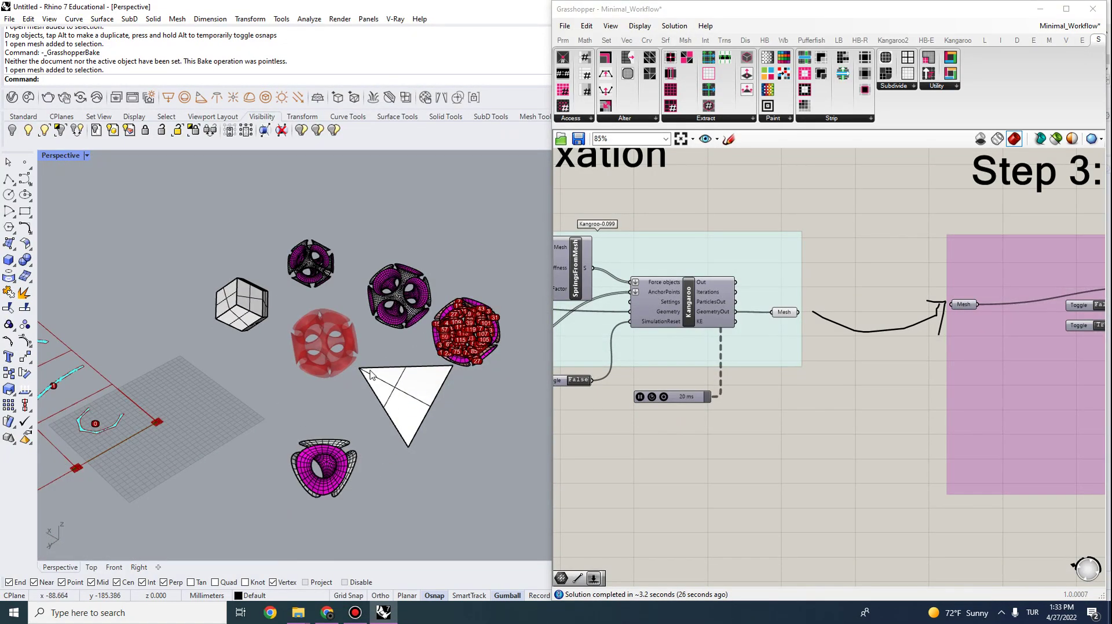
scroll(426, 462, "up", 2)
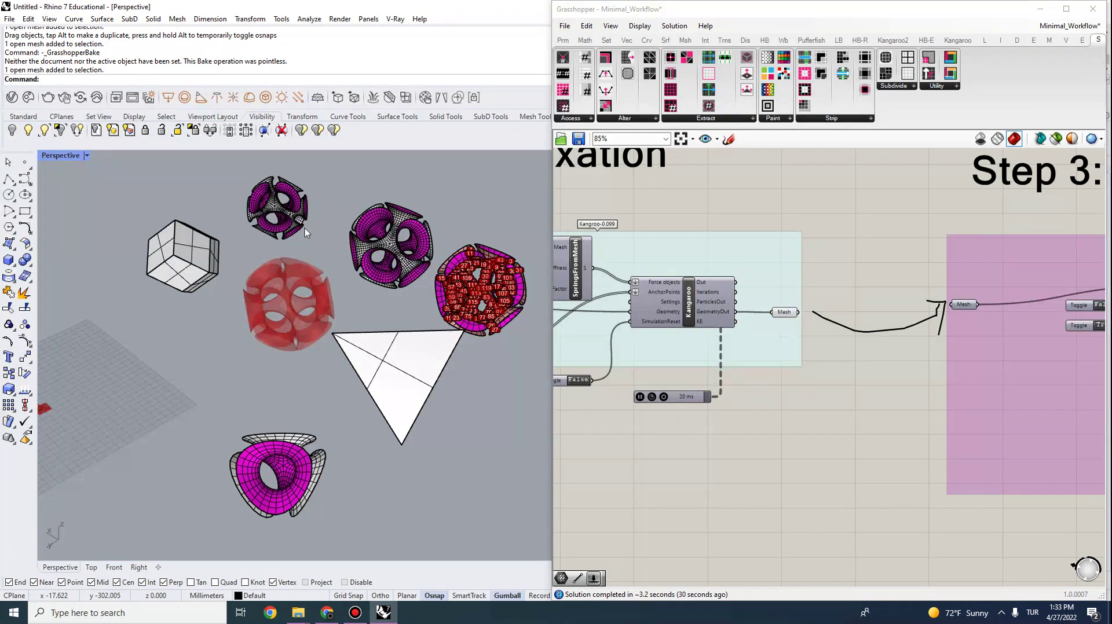
scroll(421, 306, "down", 3)
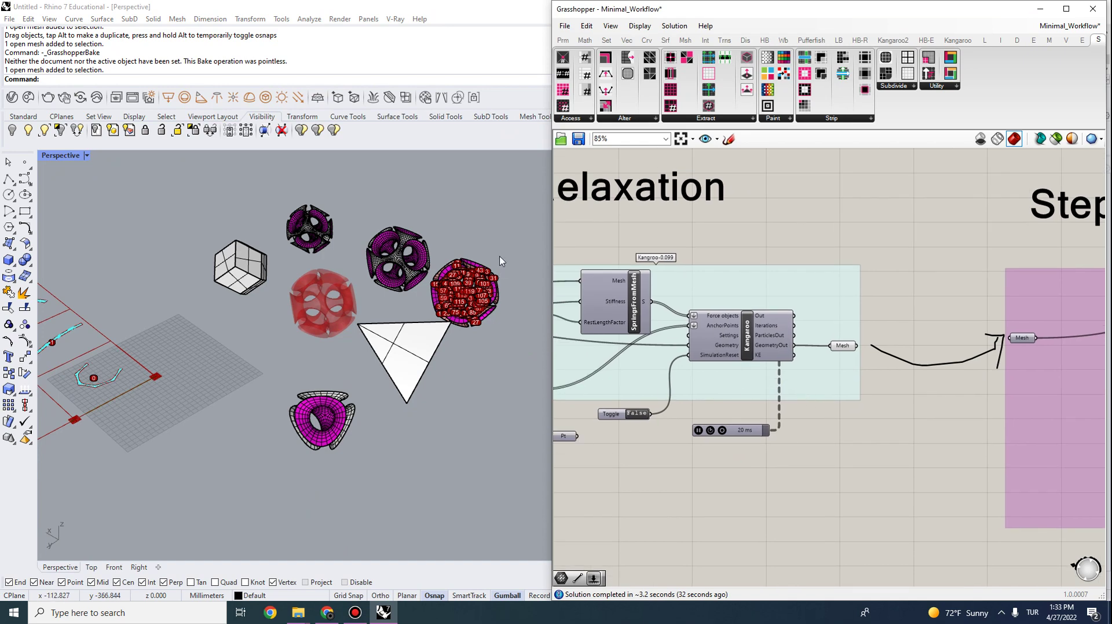
Review the entire Grasshopper definition from Step 1 to Step 5 alongside the resulting meshes.
scroll(813, 337, "down", 3)
right_click_drag(920, 353, 747, 332)
scroll(742, 271, "down", 5)
right_click_drag(952, 319, 756, 344)
scroll(735, 326, "down", 3)
right_click_drag(651, 354, 717, 410)
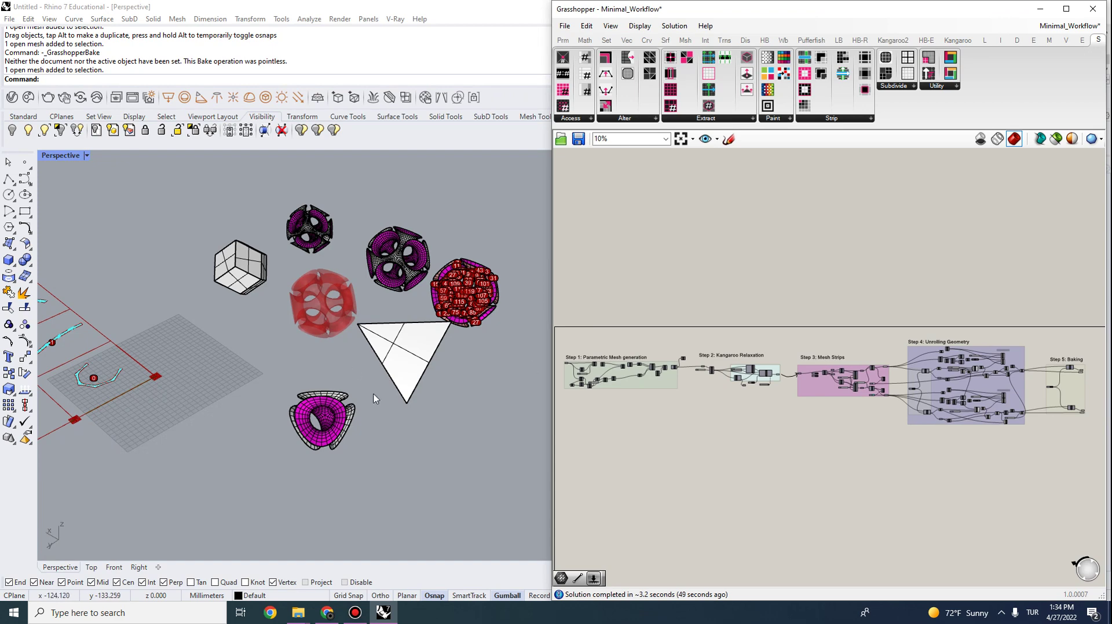
scroll(393, 405, "up", 3)
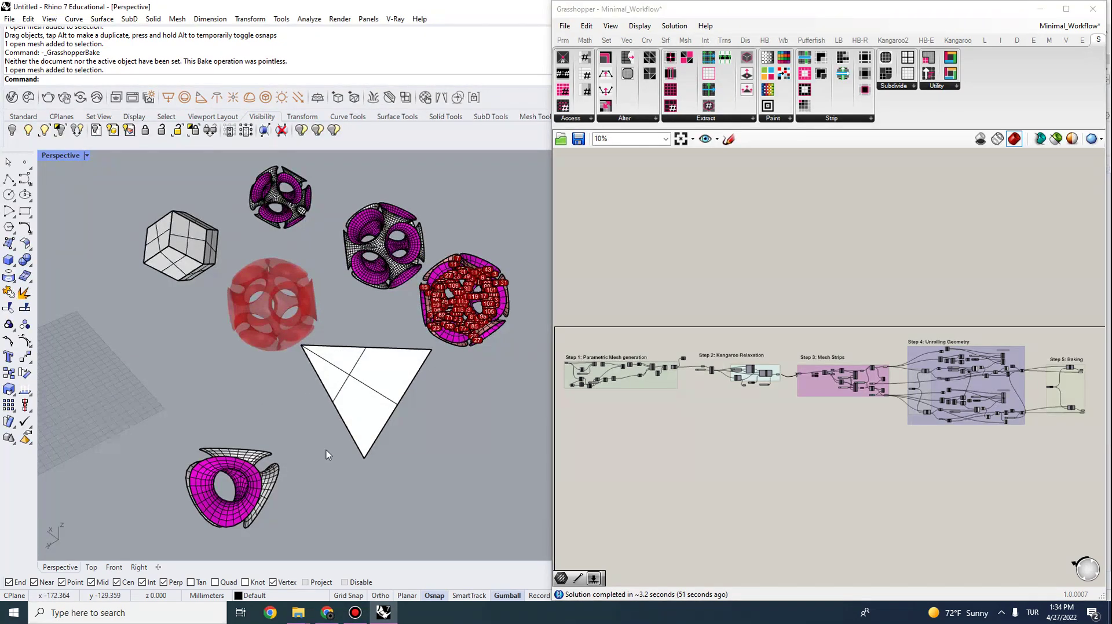